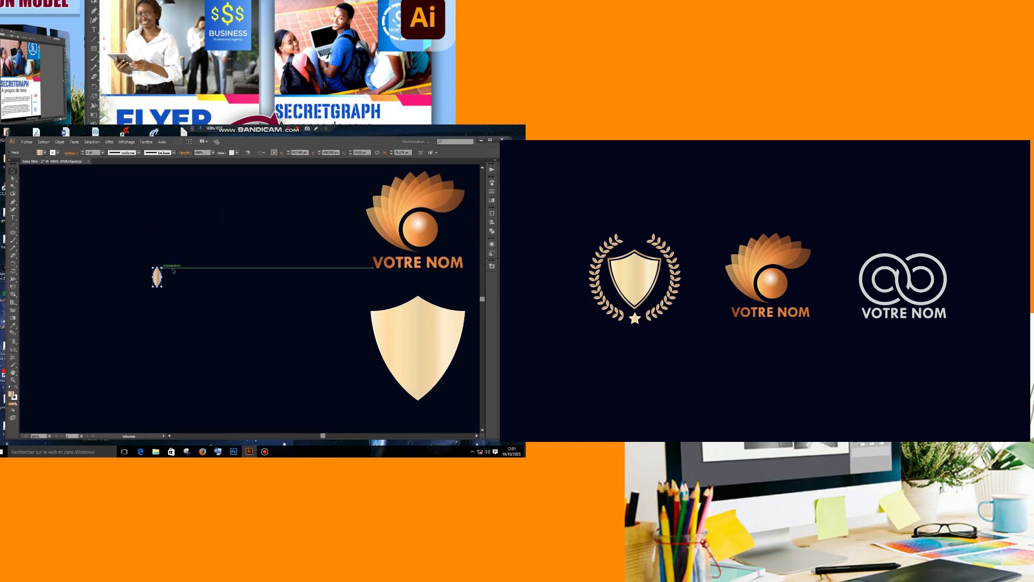
drag(157, 277, 171, 345)
mouse_move(143, 280)
mouse_down()
mouse_move(137, 251)
mouse_move(219, 335)
mouse_up()
click(13, 263)
click(137, 317)
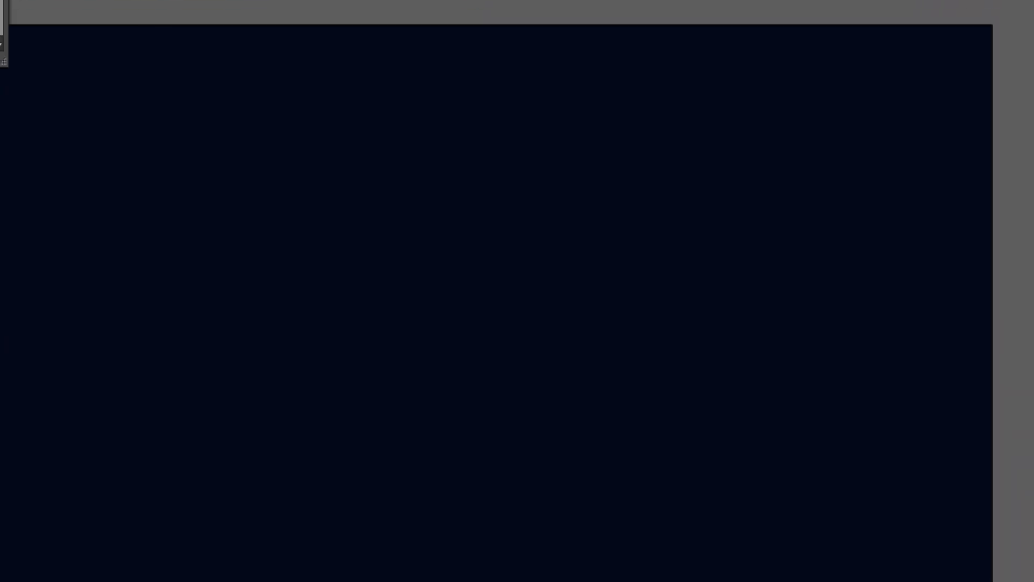
mouse_move(445, 328)
mouse_down()
mouse_move(501, 407)
mouse_move(501, 384)
mouse_up()
drag(445, 328, 589, 473)
drag(519, 455, 519, 368)
mouse_move(485, 298)
mouse_down()
mouse_move(372, 298)
mouse_move(380, 361)
mouse_up()
key(ctrl+a)
click(329, 152)
key(Delete)
drag(334, 292, 347, 264)
key(ctrl+d)
key(ctrl+d)
key(ctrl+d)
key(ctrl+d)
key(ctrl+d)
key(ctrl+d)
key(ctrl+d)
click(613, 328)
key(Delete)
key(ctrl+a)
click(658, 212)
drag(431, 270, 167, 161)
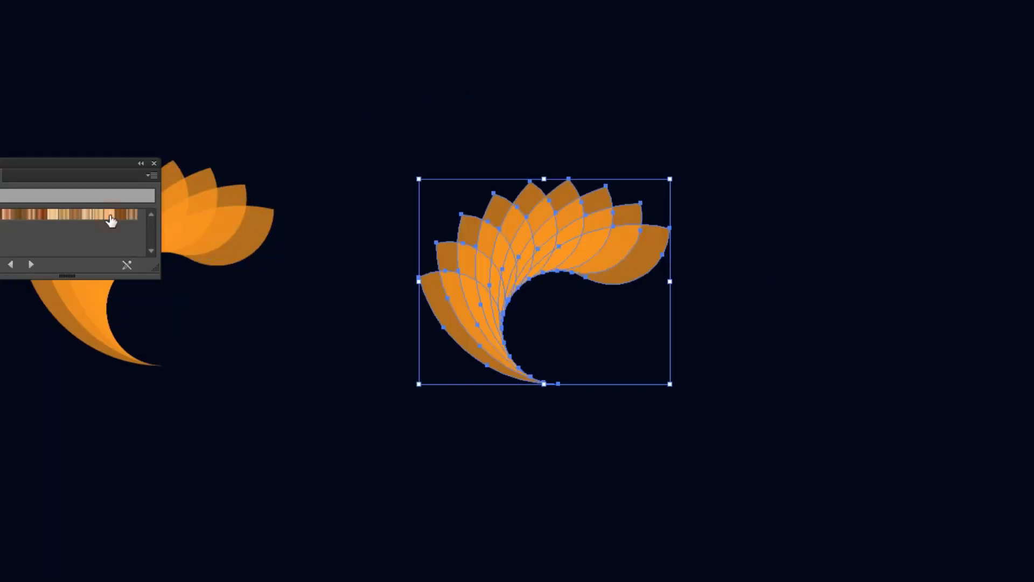
click(169, 166)
drag(418, 264, 505, 351)
click(470, 350)
drag(560, 403, 653, 494)
click(935, 324)
drag(607, 447, 462, 302)
click(285, 439)
click(260, 434)
text(VOTRE NOM)
drag(372, 423, 452, 400)
click(487, 2)
click(646, 402)
click(492, 416)
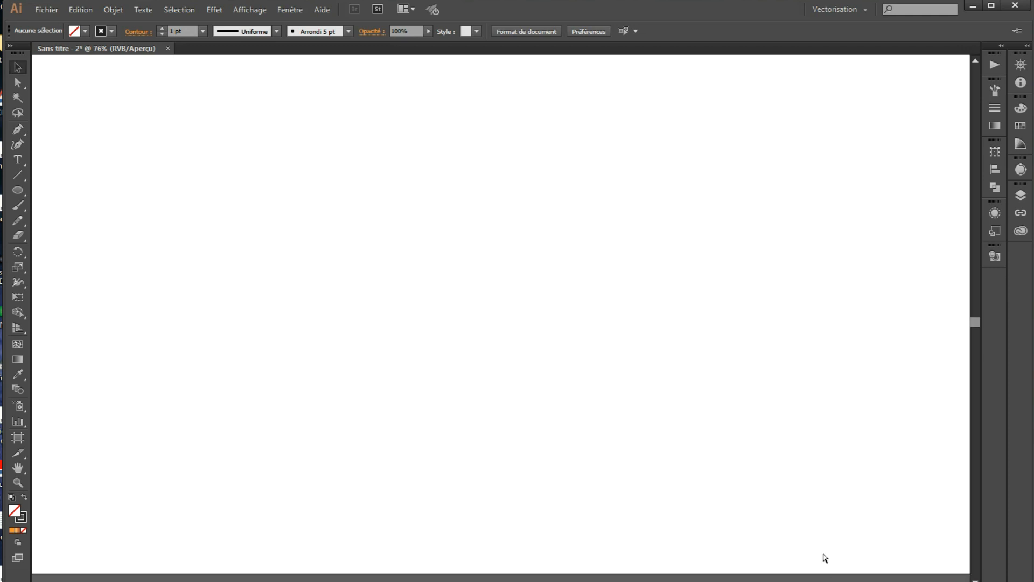
Draw a rectangle covering the whole artboard, about 1920 × 1090 px
key(ctrl+minus)
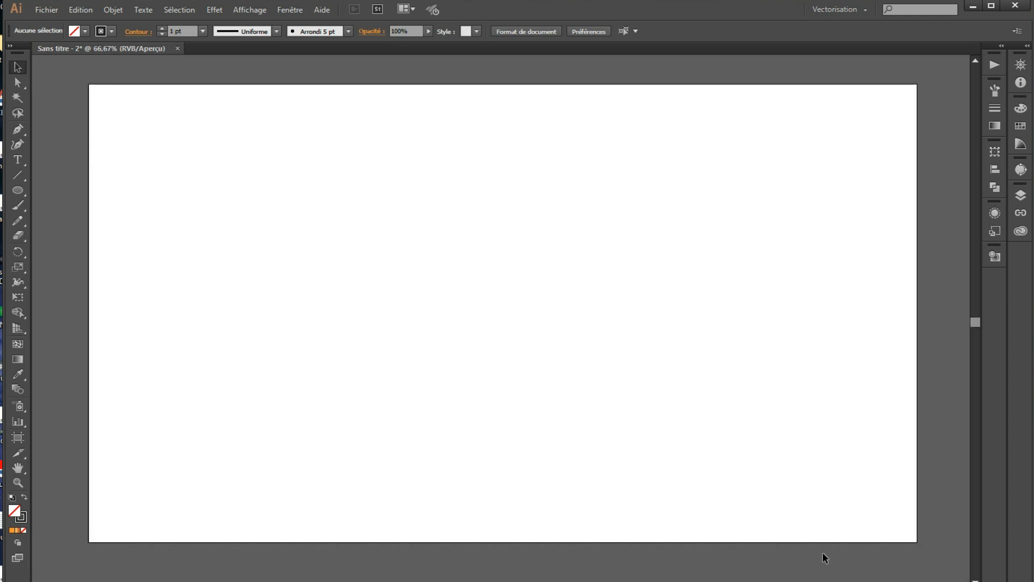
click(19, 193)
click(60, 190)
drag(88, 84, 919, 542)
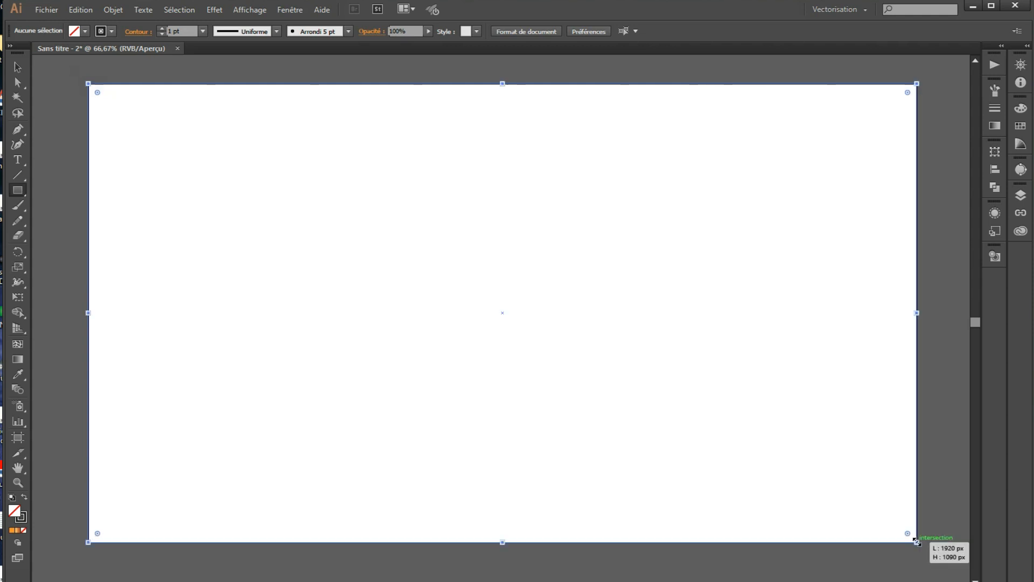
Fill the background rectangle with the very dark navy colour #04061C
click(83, 31)
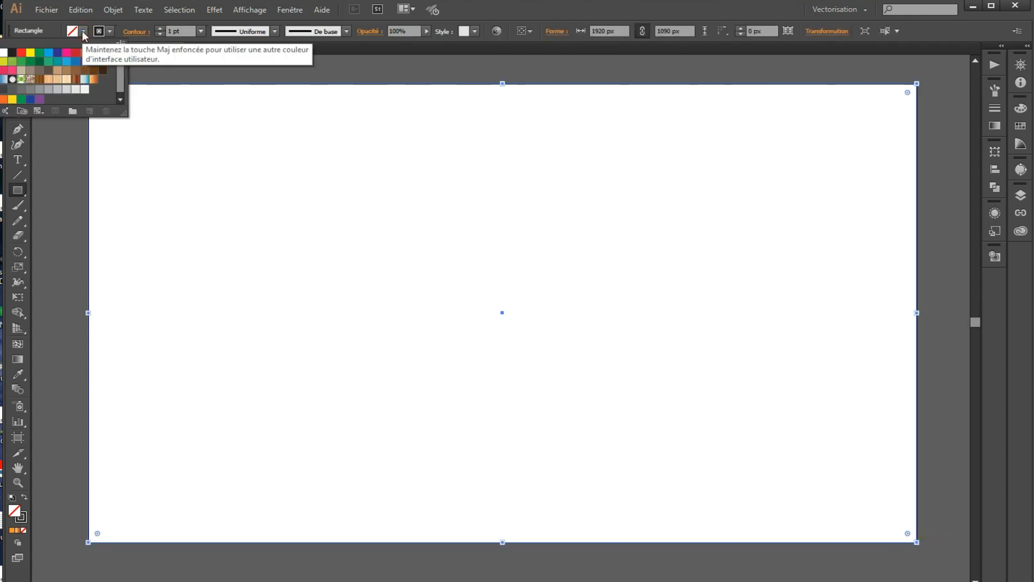
click(59, 53)
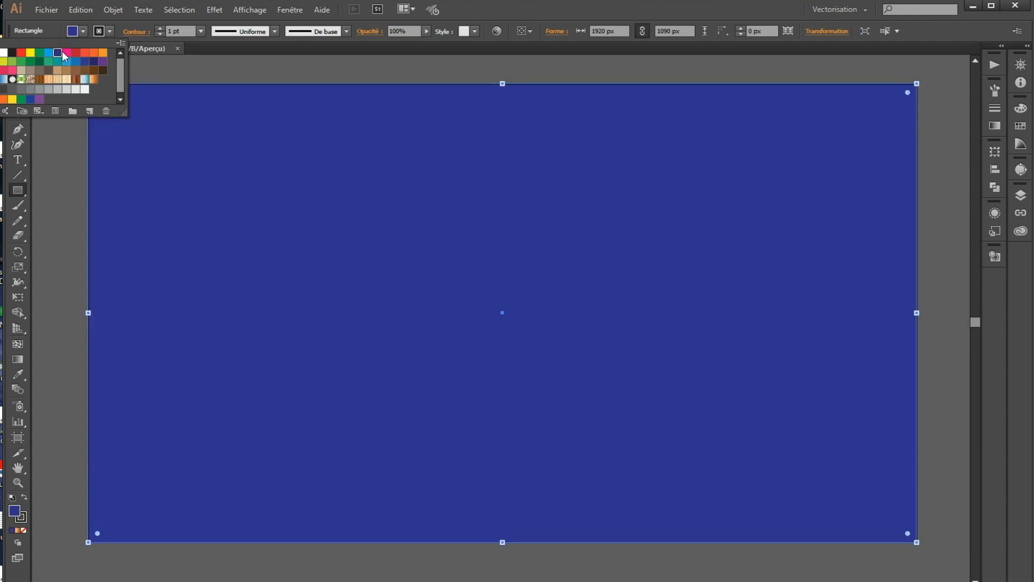
double_click(15, 511)
mouse_move(781, 227)
mouse_down()
mouse_move(785, 243)
mouse_move(812, 248)
mouse_up()
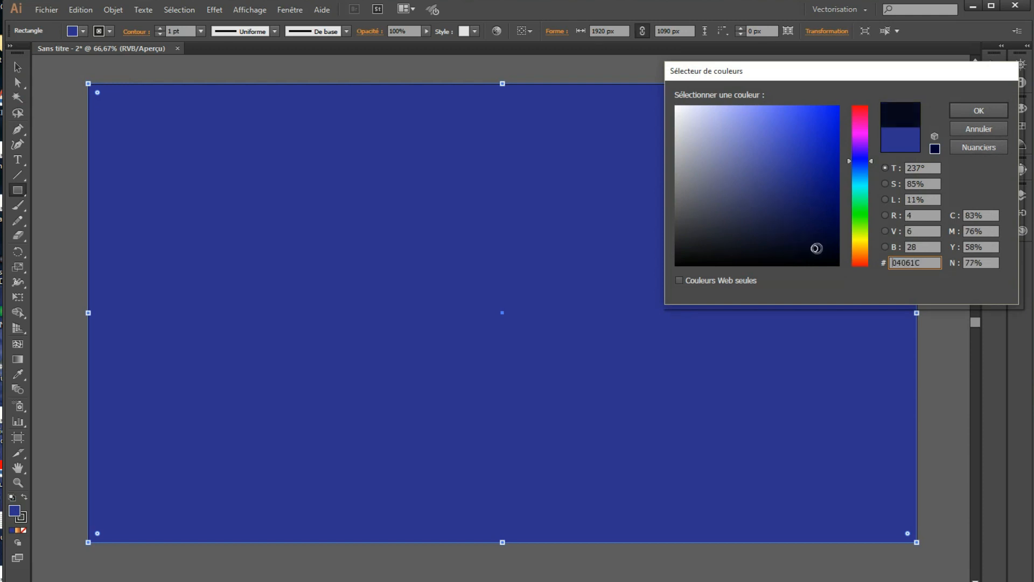
click(978, 111)
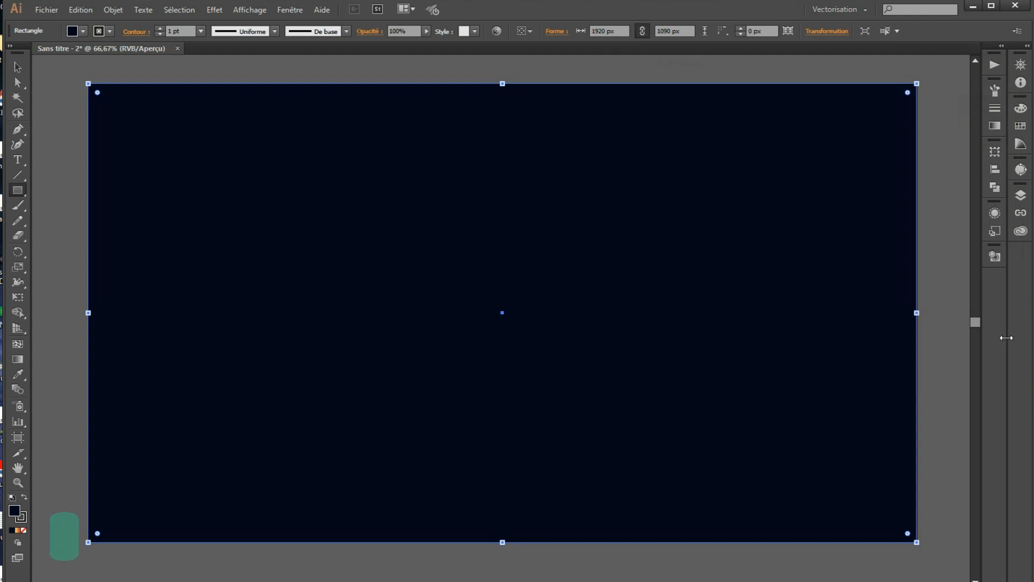
Lock the background rectangle and test that it cannot be selected on the artboard
click(1020, 196)
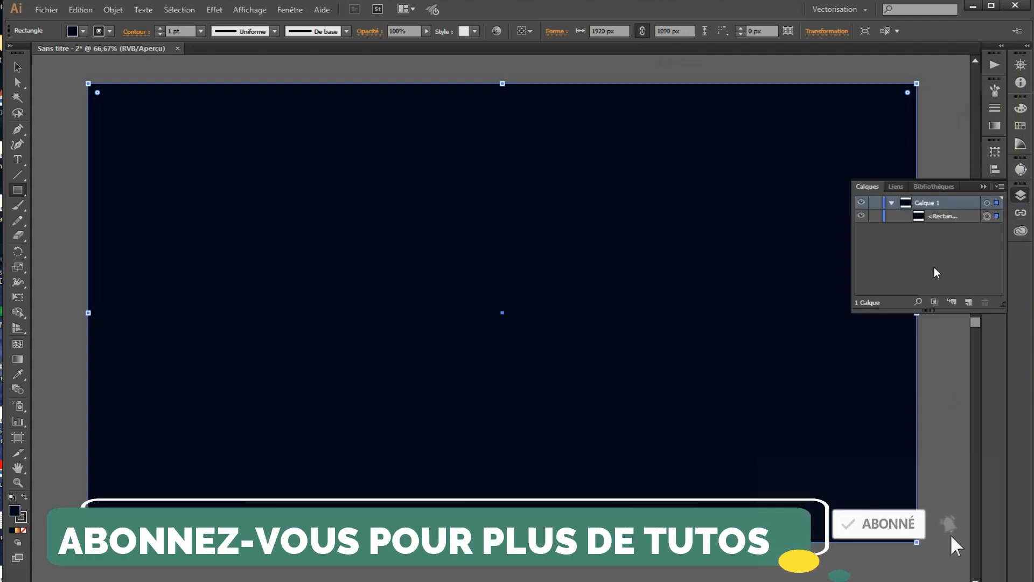
click(875, 217)
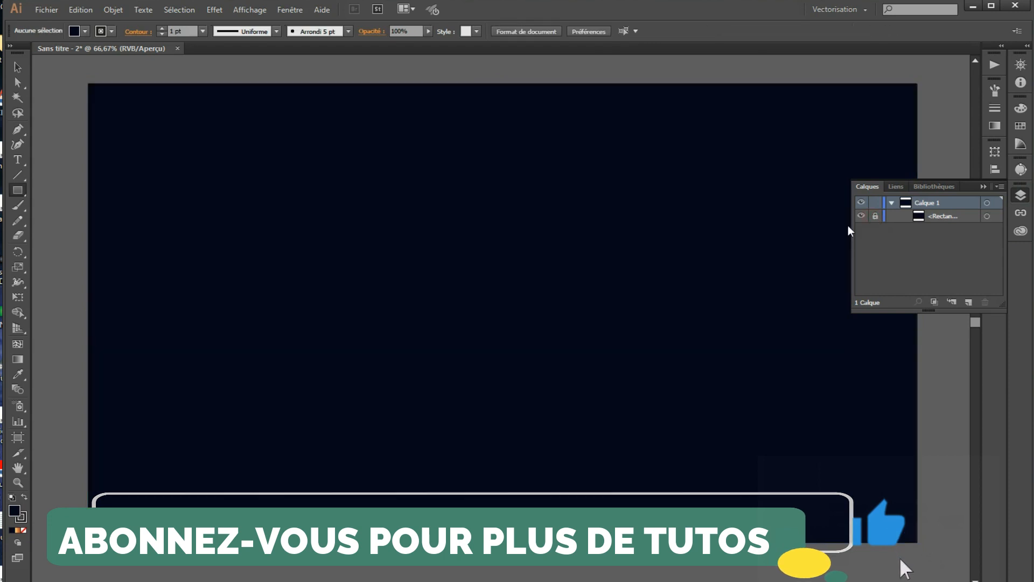
click(18, 67)
drag(167, 203, 561, 286)
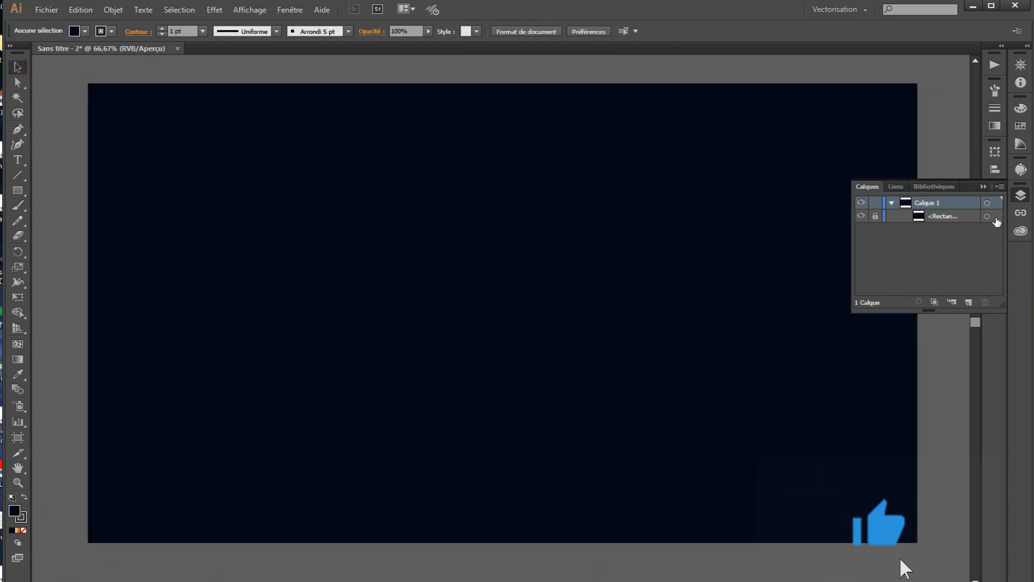
click(983, 187)
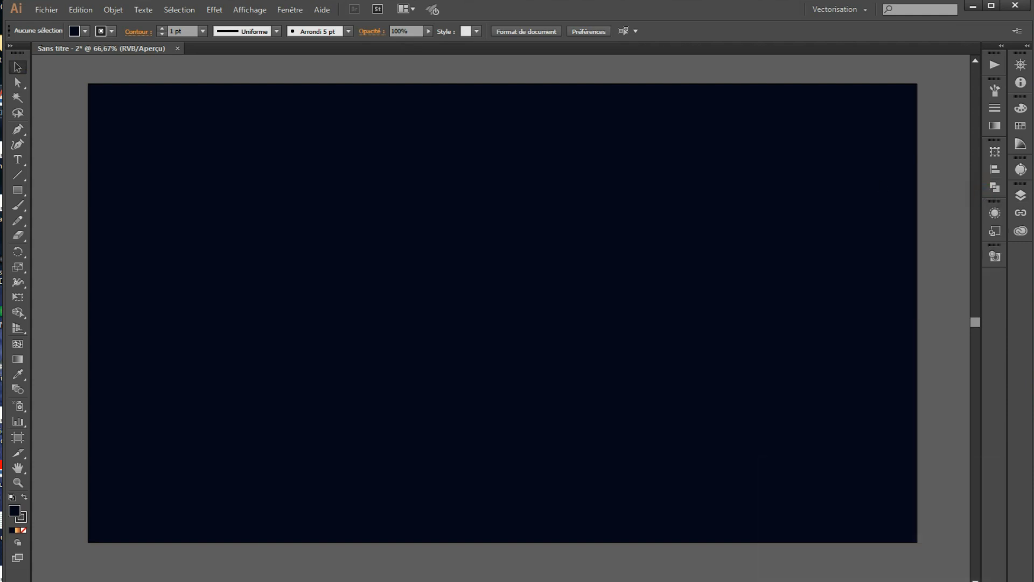
Set the default fill to none and the stroke colour to white for new shapes
click(86, 31)
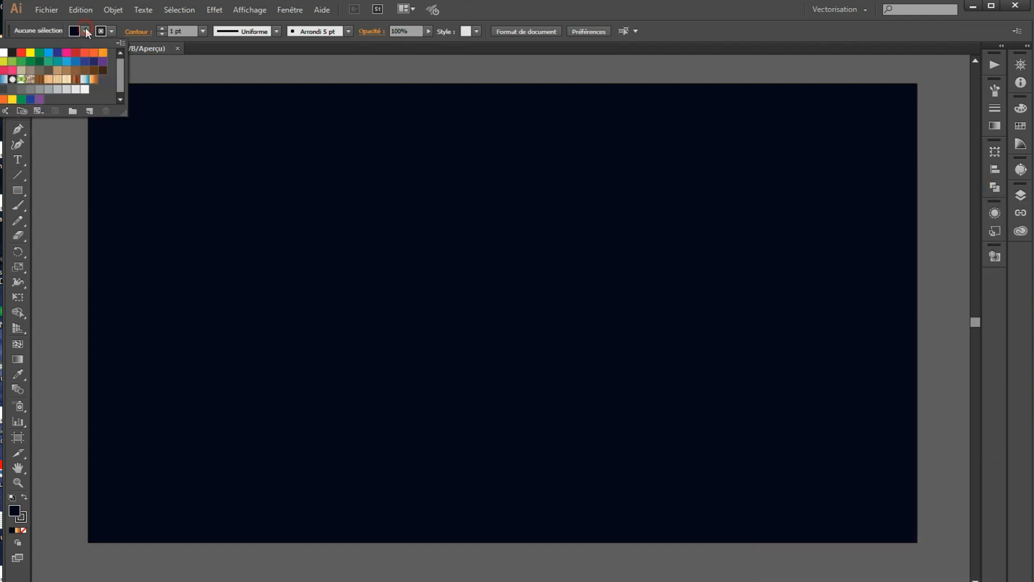
click(3, 53)
click(111, 31)
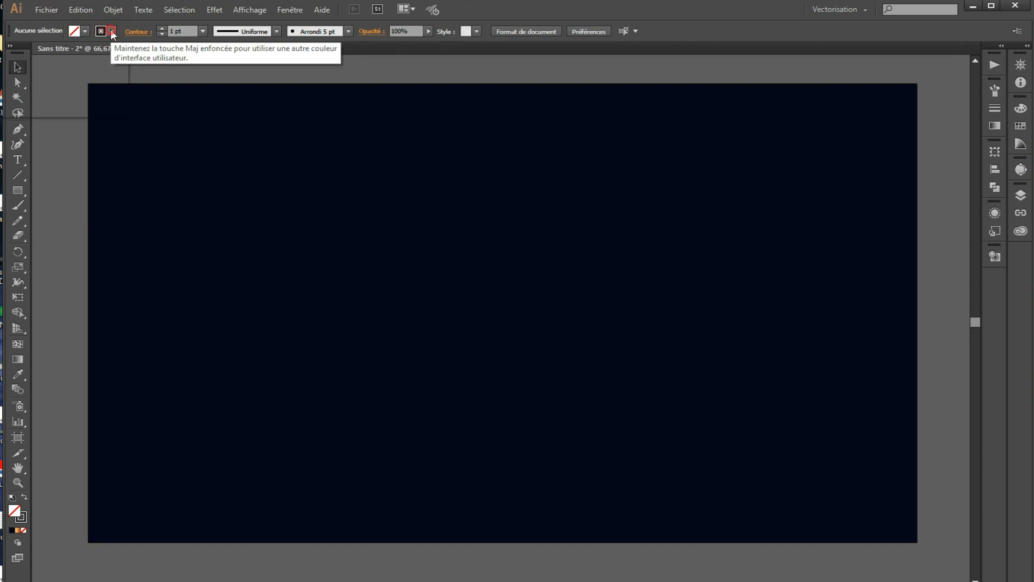
click(111, 31)
click(4, 52)
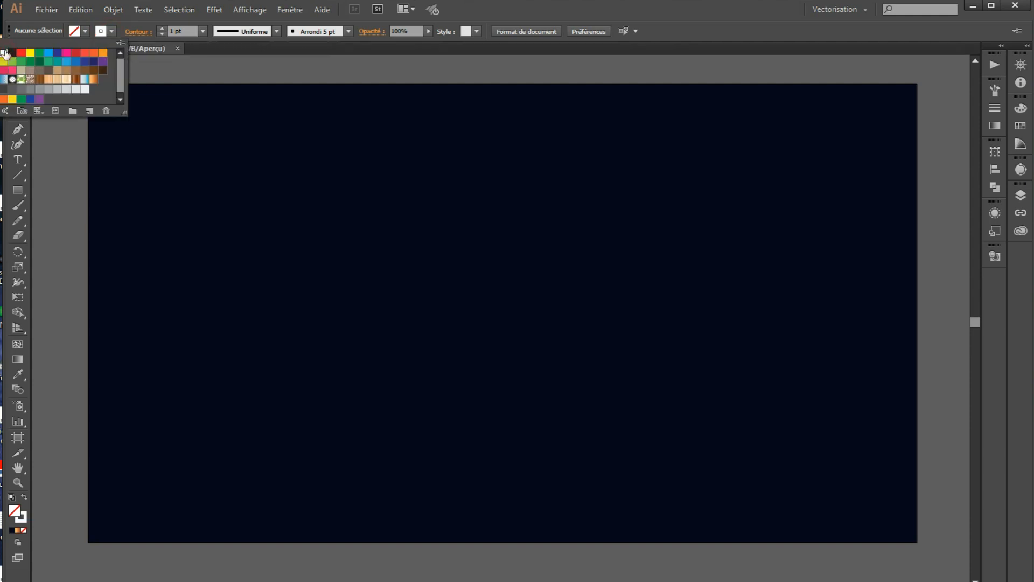
Draw a vertical line about 1008 px long near the artboard's centre and a horizontal line about 1315 px long across its middle
click(21, 175)
click(635, 247)
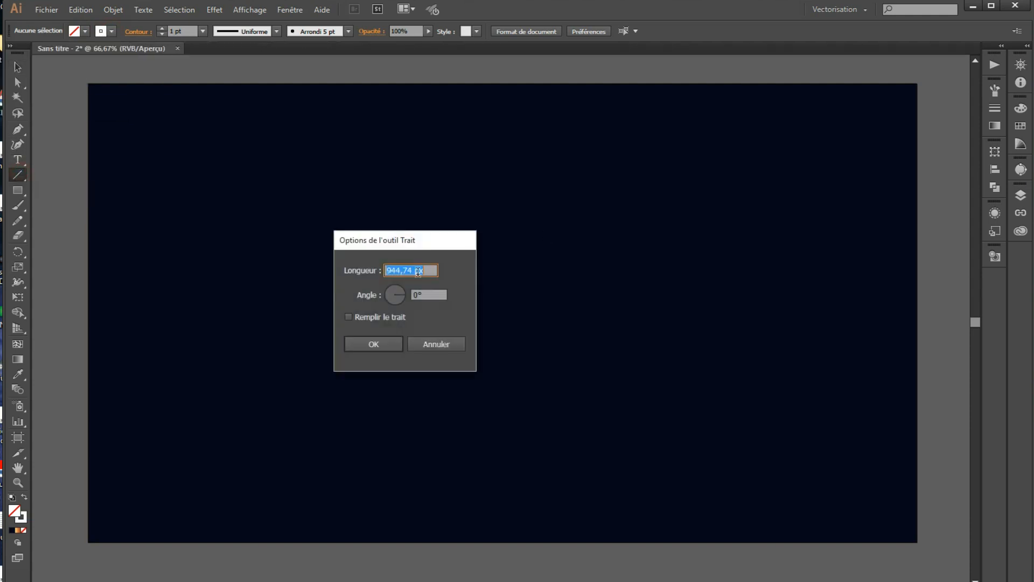
click(431, 350)
drag(486, 110, 499, 533)
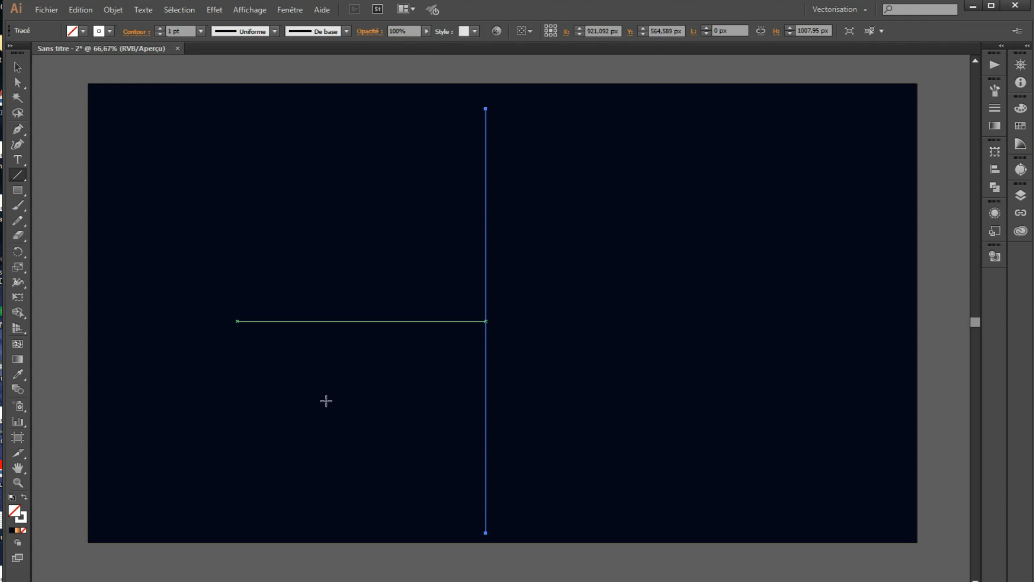
drag(237, 321, 806, 321)
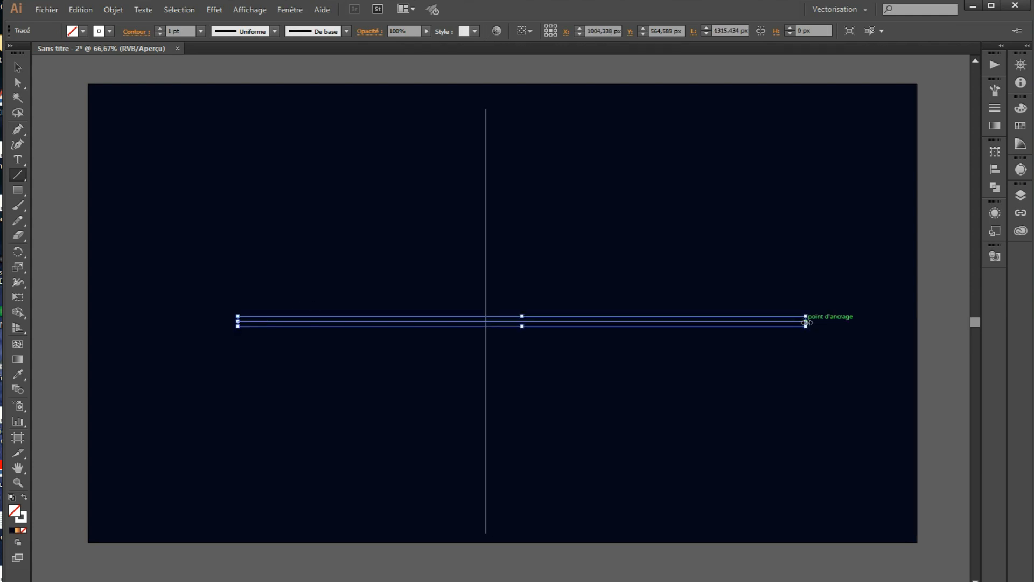
Draw a circle about 359 px in diameter centred on the intersection of the two lines
key(ctrl+1)
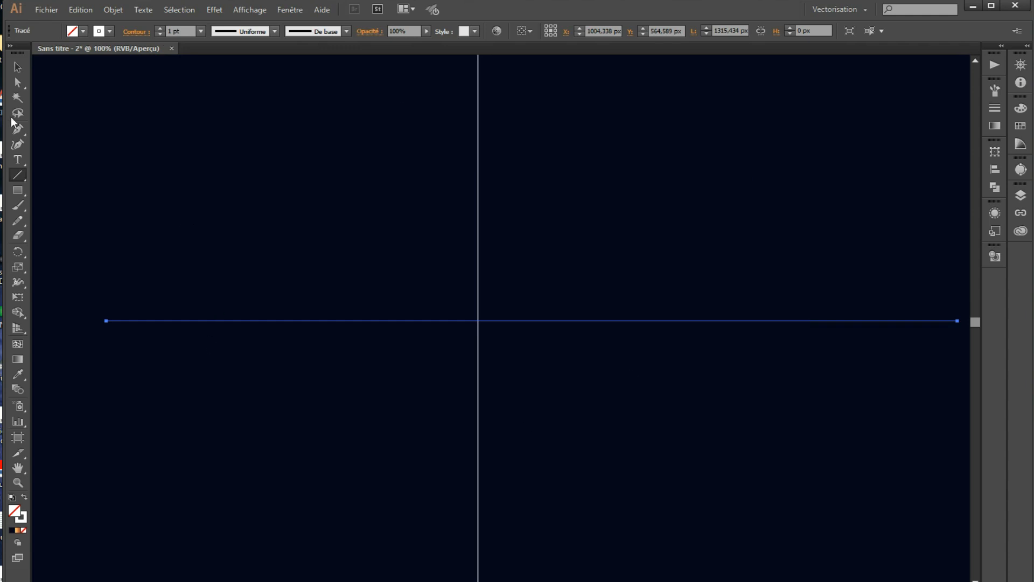
drag(18, 190, 71, 225)
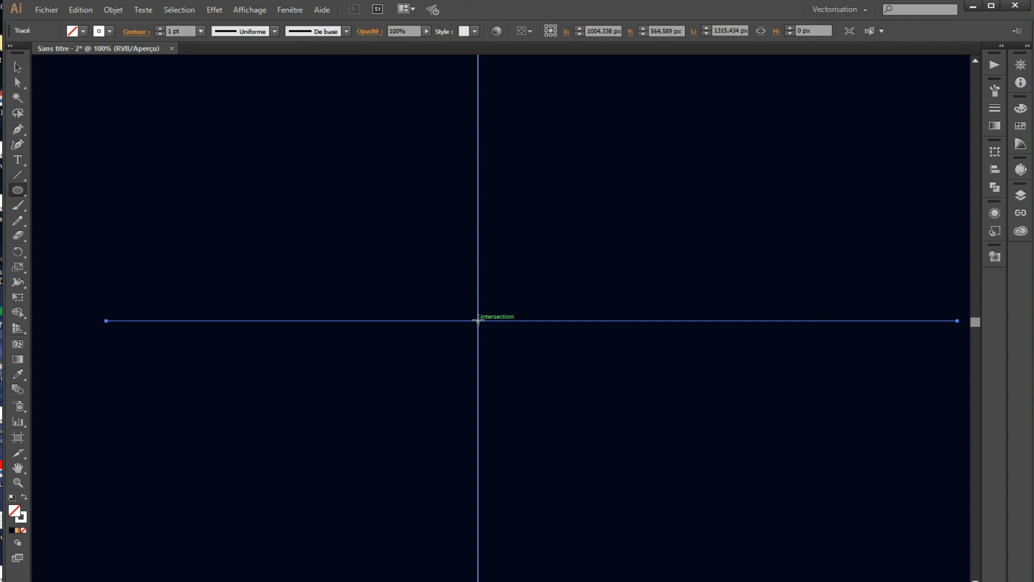
drag(477, 320, 565, 434)
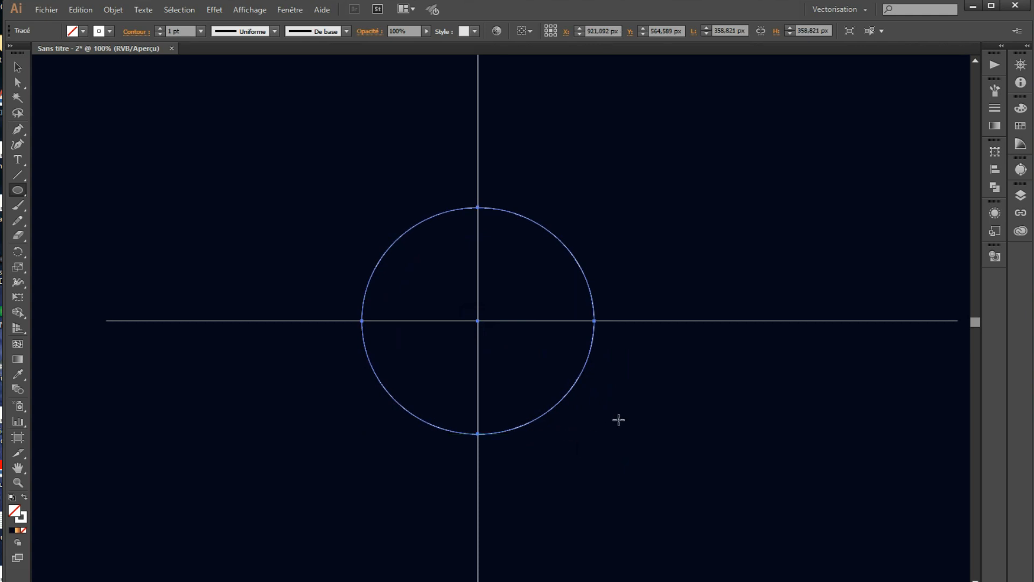
Copy the circle, paste it in front, and shrink the copy about its centre to about 141 px in diameter
click(83, 11)
click(97, 70)
click(81, 10)
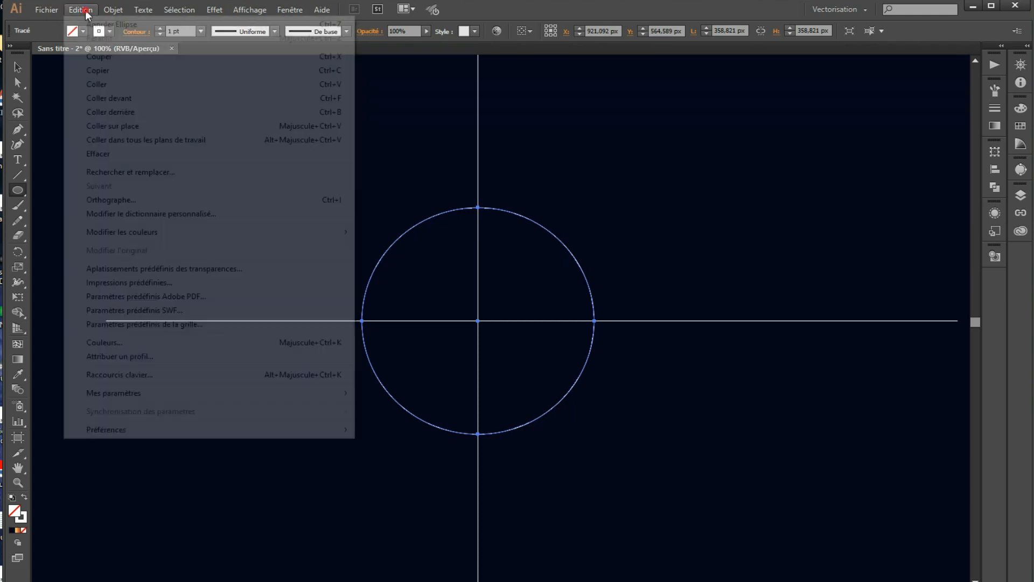
click(108, 98)
key(v)
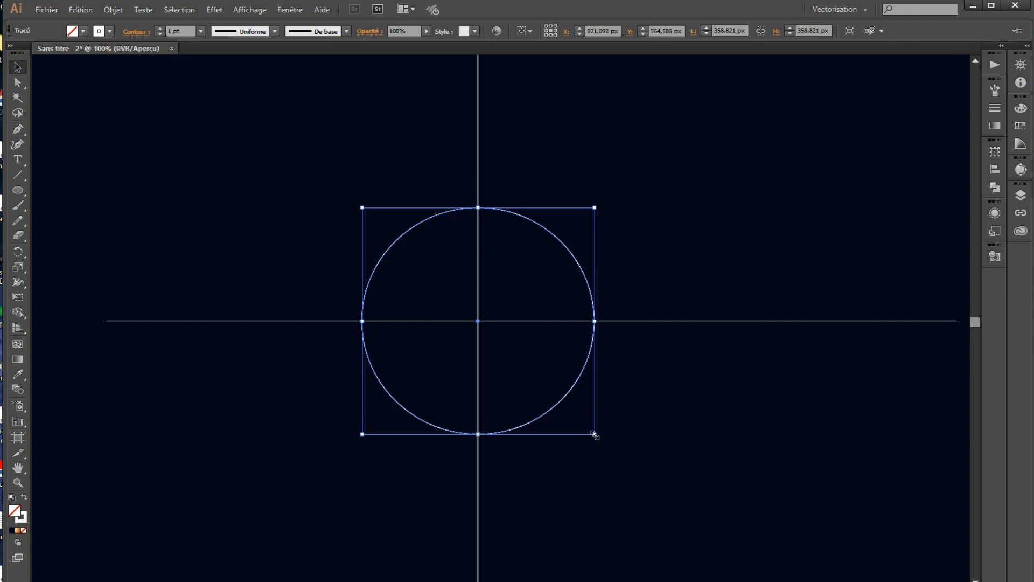
drag(594, 435, 552, 368)
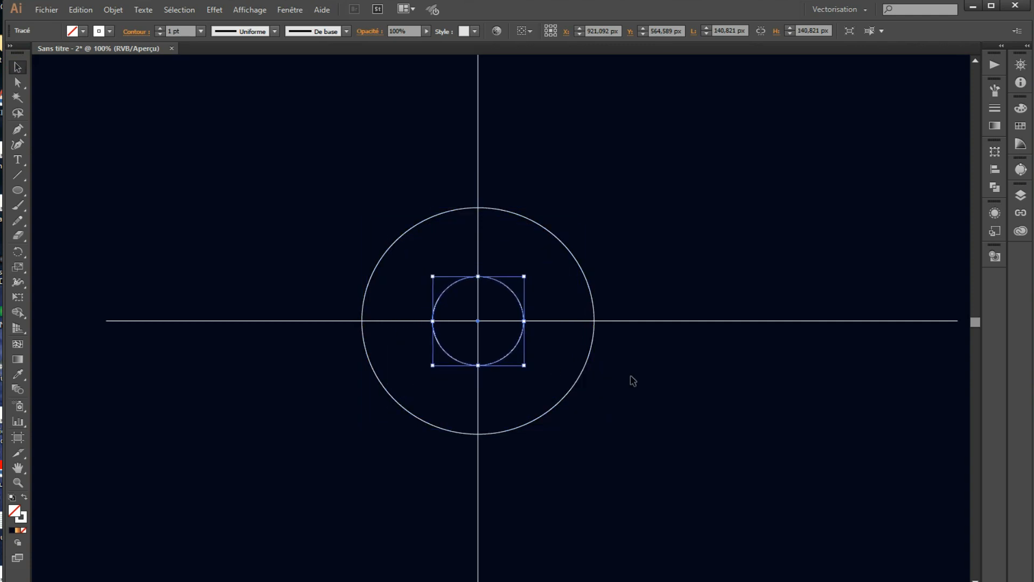
Move the large circle straight up along the vertical line until its lowest point meets the small circle's lowest point
click(538, 418)
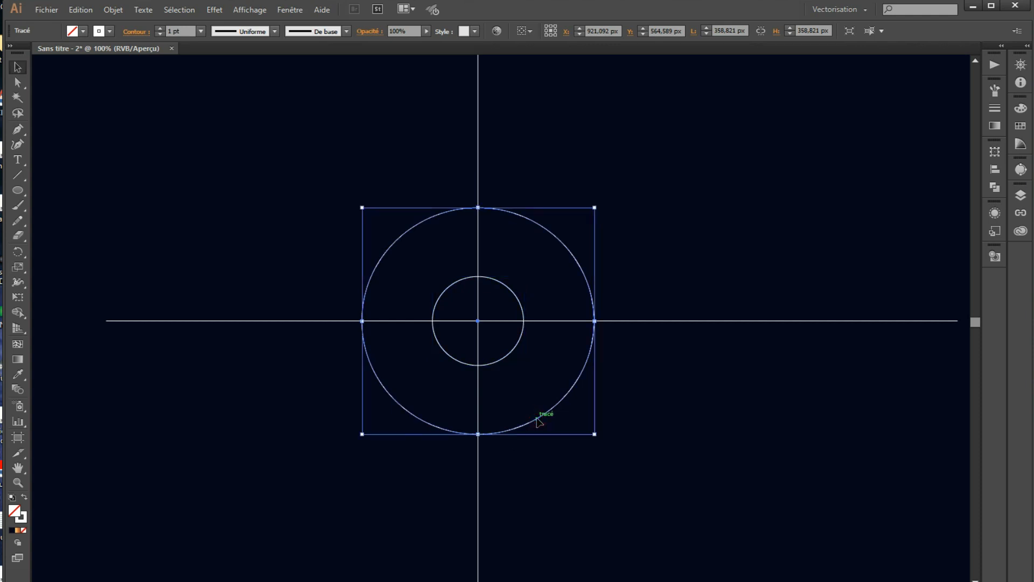
drag(537, 410, 538, 349)
click(711, 424)
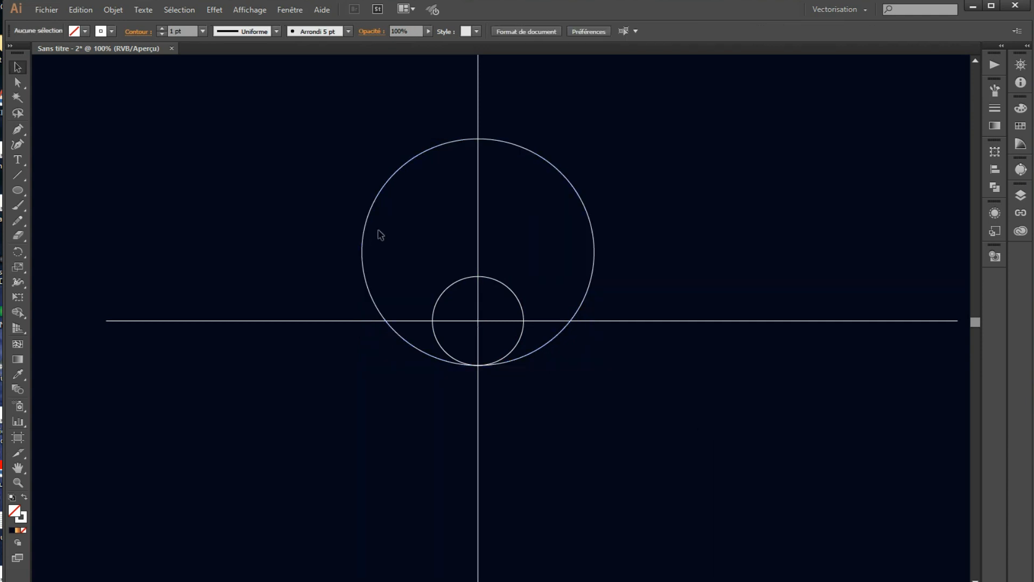
Duplicate the small circle horizontally to the left so the copy touches the original on the horizontal line
click(508, 291)
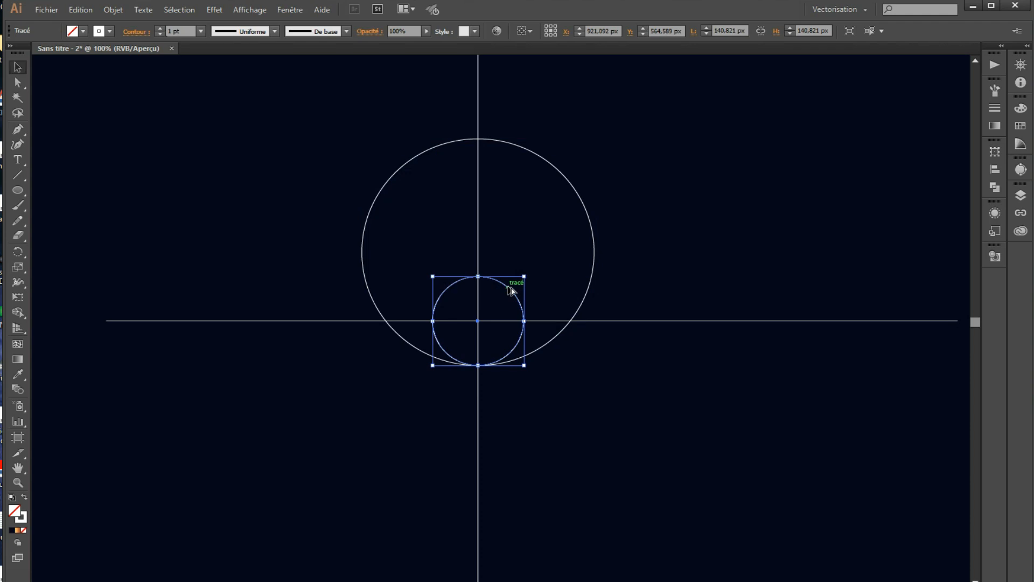
drag(507, 289, 420, 300)
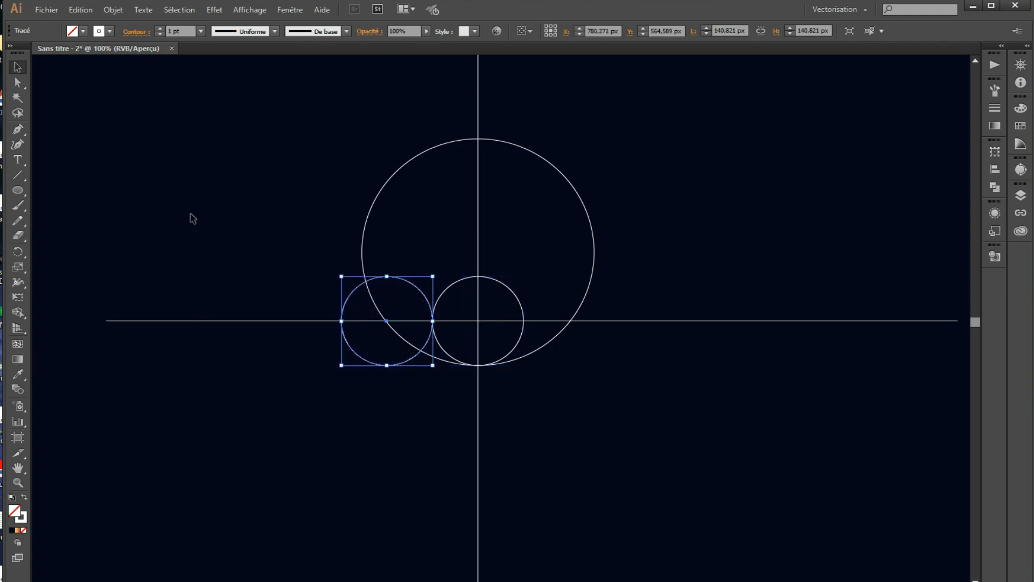
click(192, 216)
Select all circles and lines and accept the Shape Builder options with small gap detection, colours from swatches and the swatch preview cursor
drag(291, 173, 824, 464)
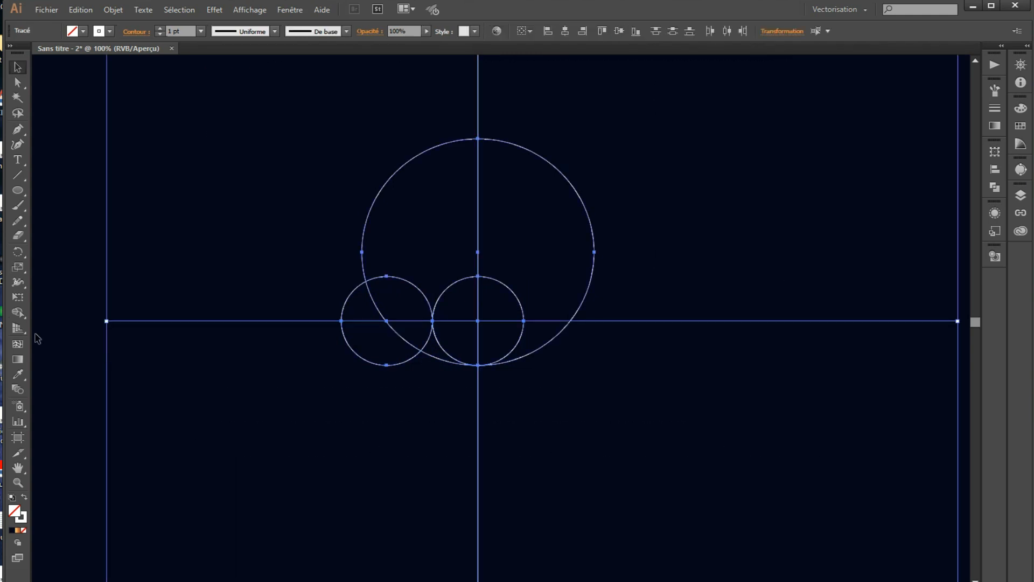
double_click(17, 313)
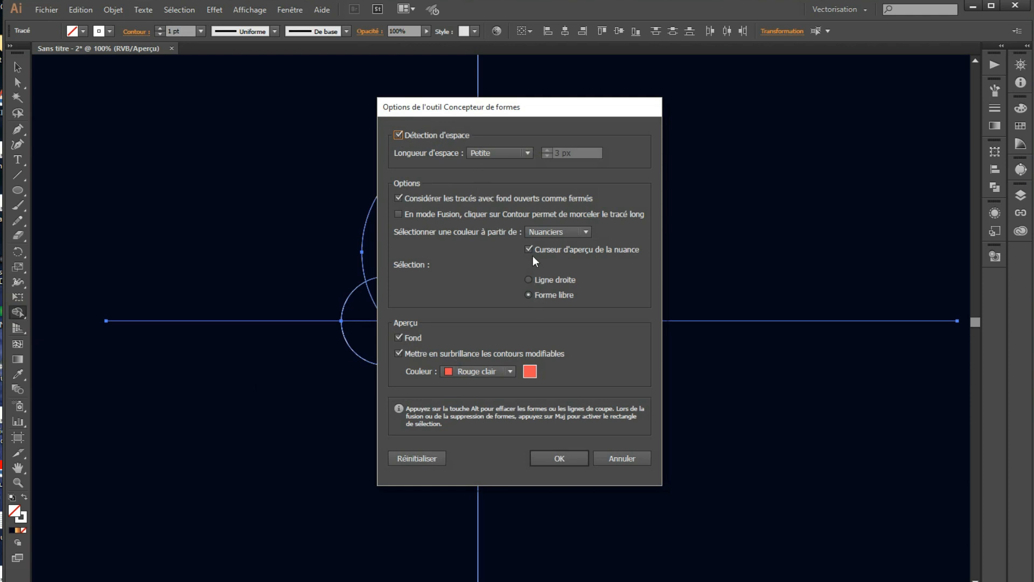
click(561, 458)
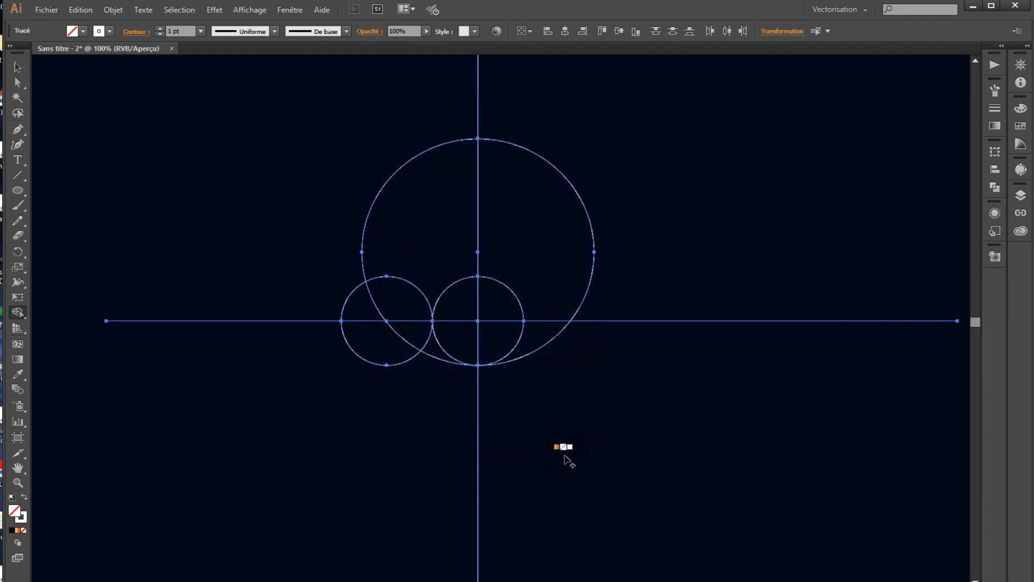
Set the fill to orange and merge the regions between the large circle and the two small circles into a petal with the Shape Builder
click(84, 31)
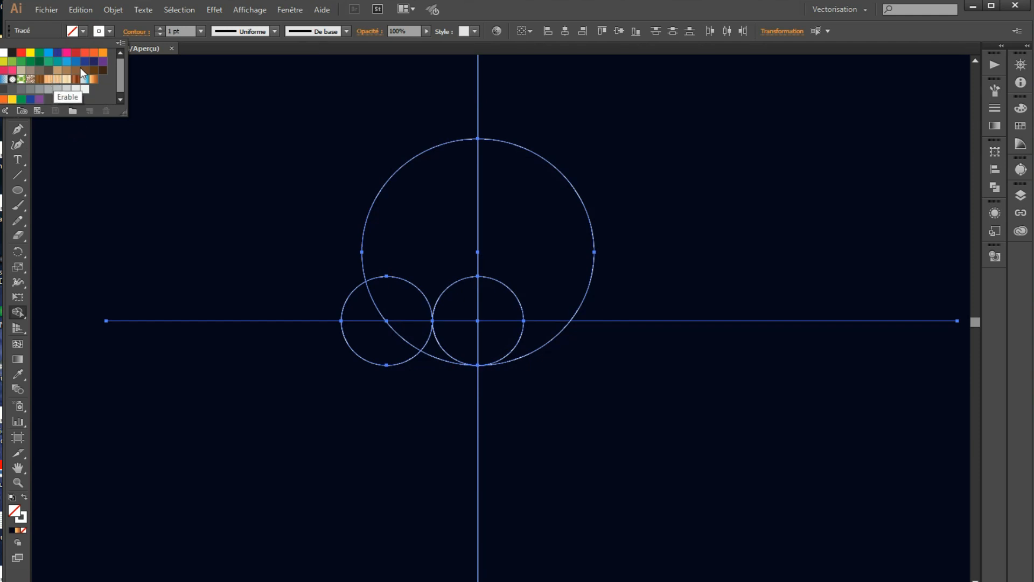
click(104, 53)
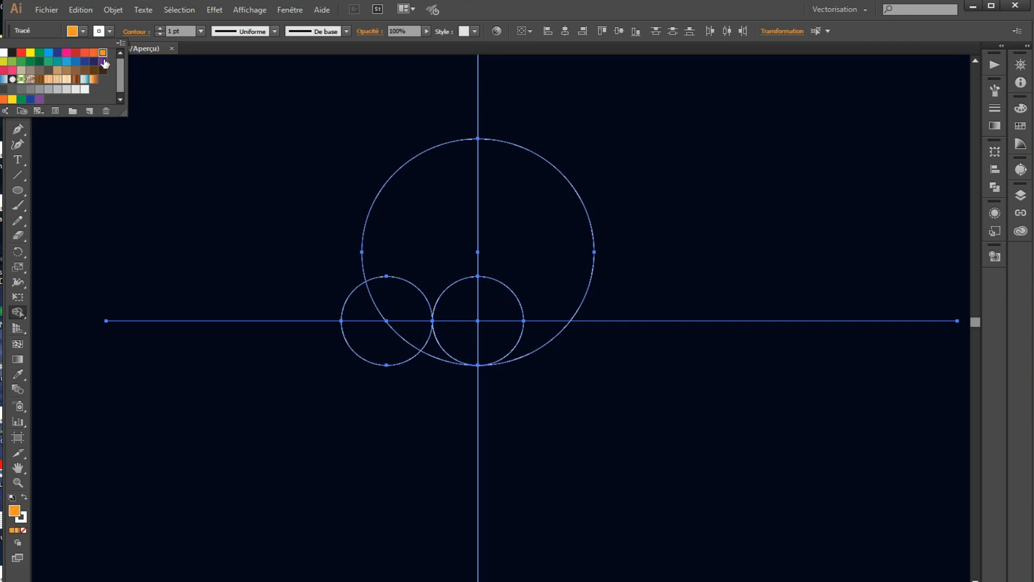
click(406, 303)
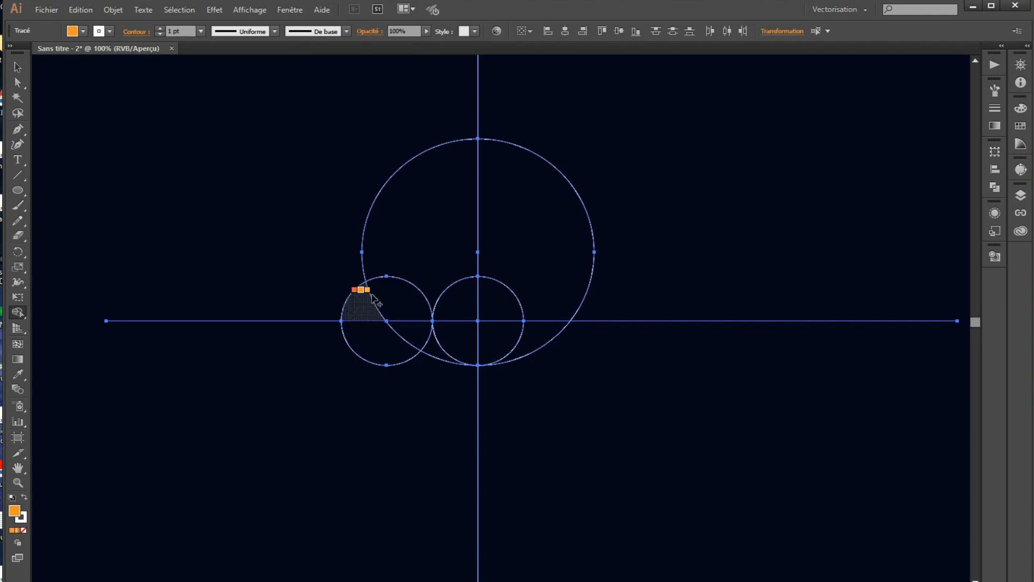
mouse_move(388, 291)
mouse_down()
mouse_move(410, 328)
mouse_move(468, 362)
mouse_up()
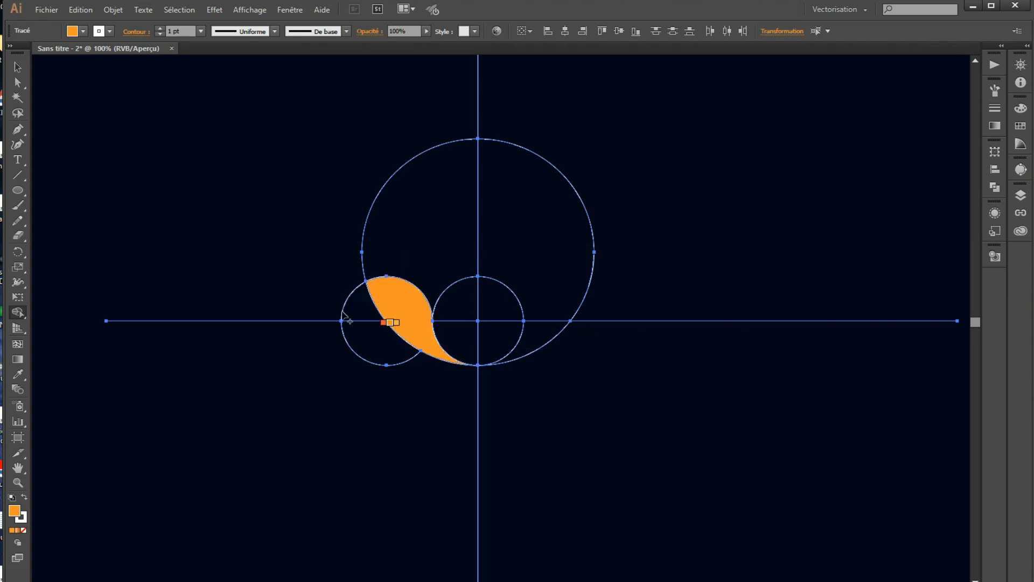
Delete the leftover left circle, the large circle and the central small circle, keeping the orange petal and the construction lines
click(19, 66)
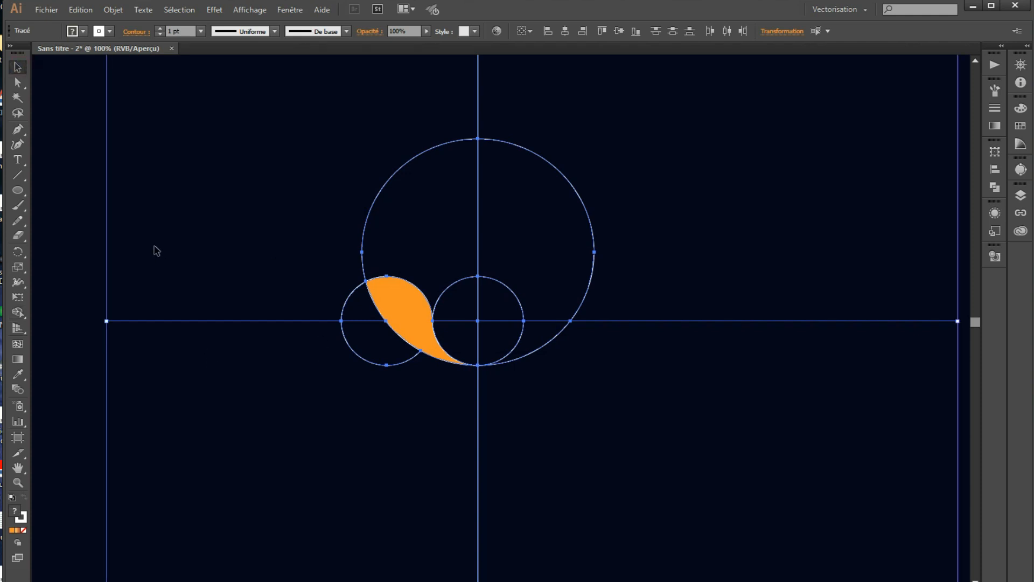
click(70, 279)
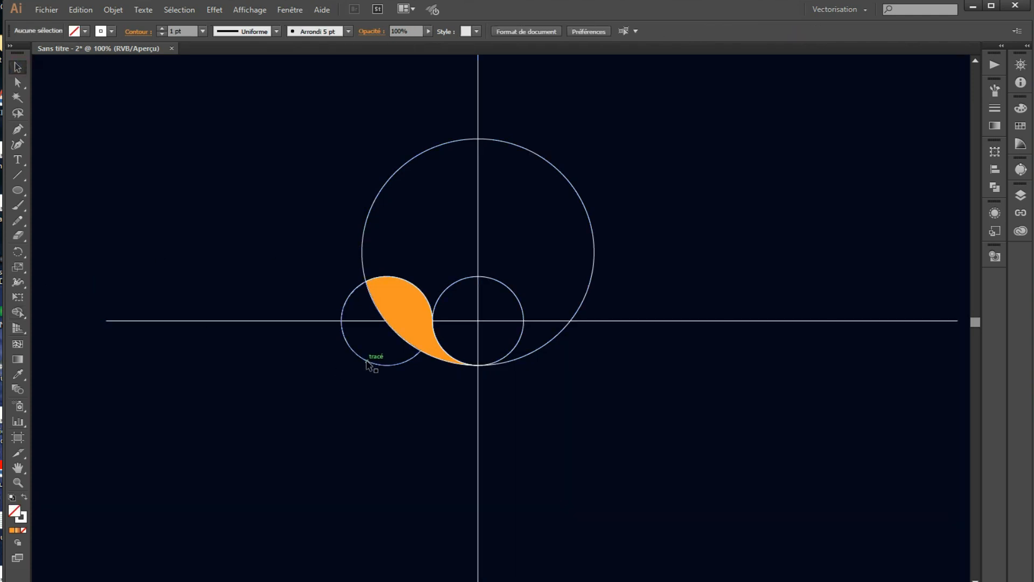
click(367, 362)
key(Delete)
click(387, 182)
key(Delete)
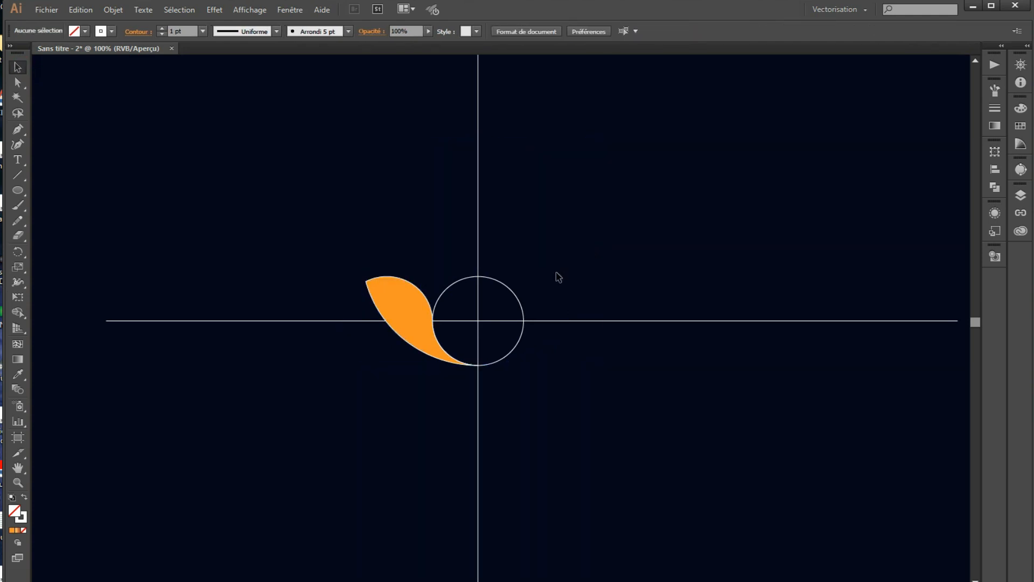
click(516, 294)
key(Delete)
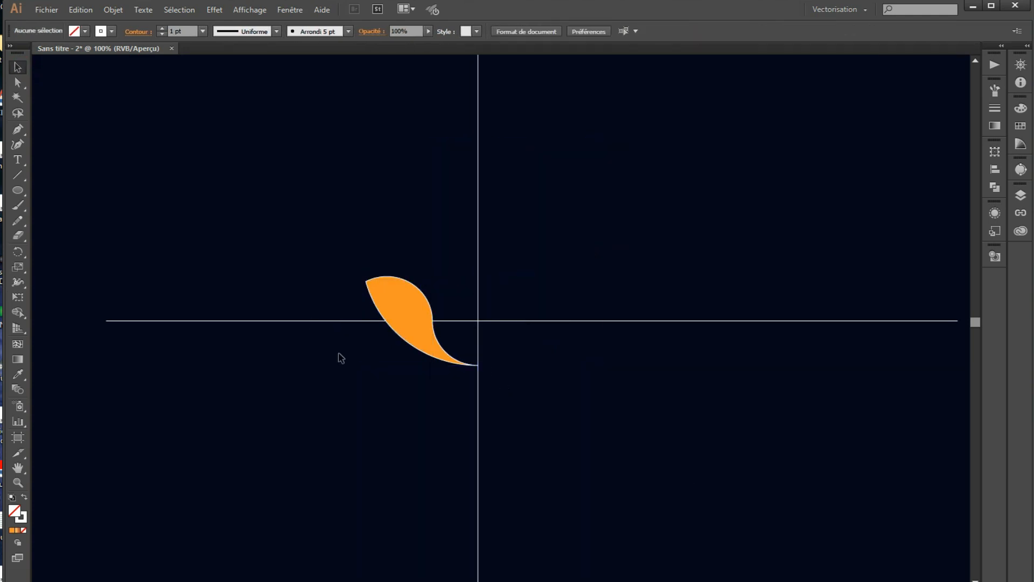
Remove the outline from the orange petal by setting its stroke to none
click(402, 295)
click(110, 31)
click(2, 53)
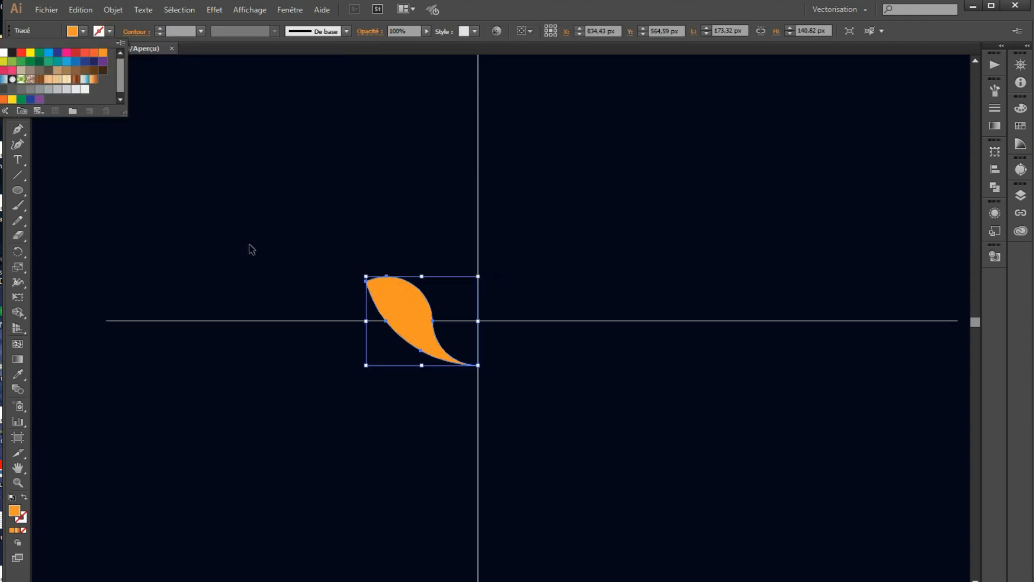
Rotate a copy of the petal slightly clockwise around the intersection of the two construction lines
click(21, 255)
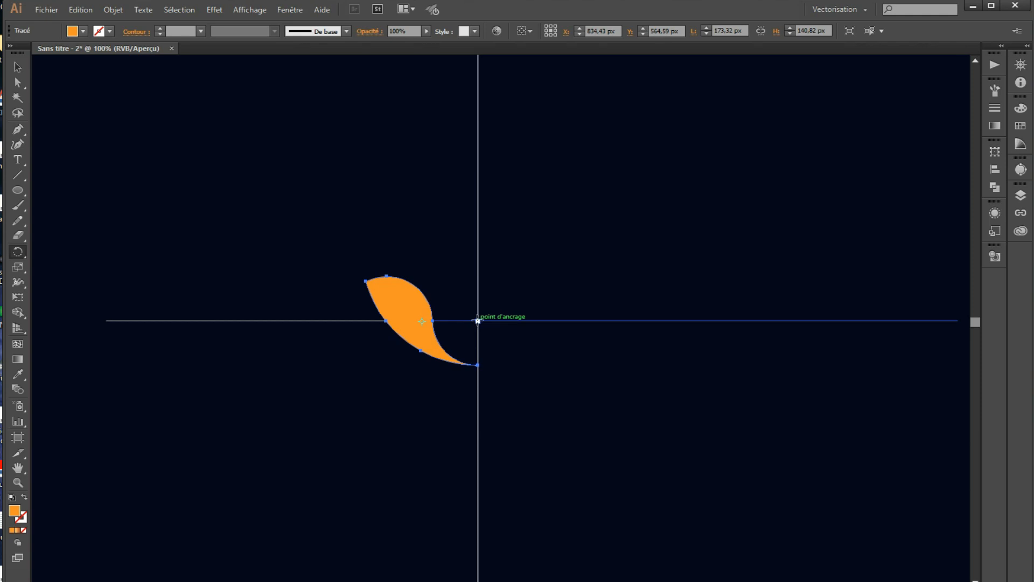
click(478, 321)
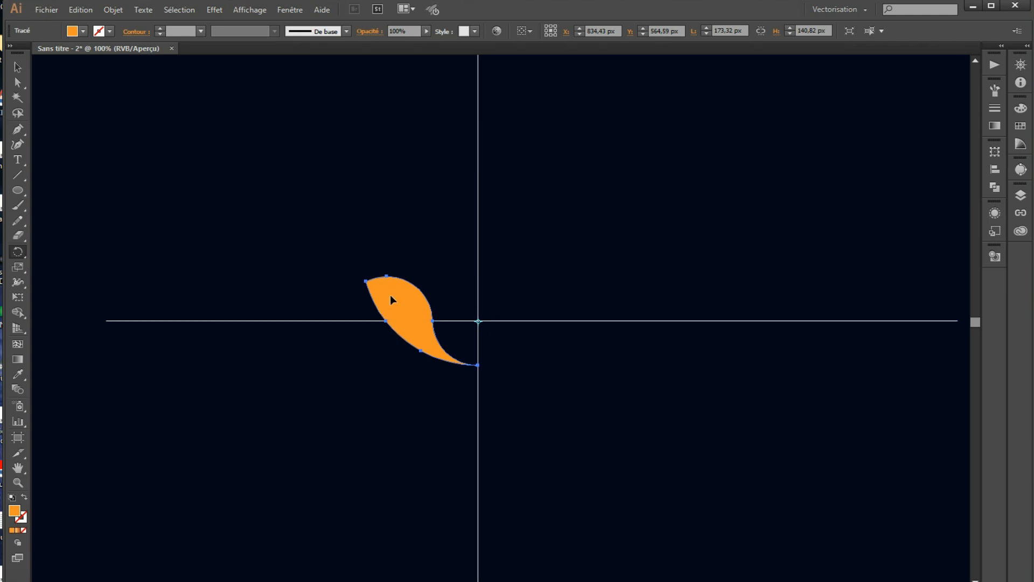
drag(381, 290, 402, 272)
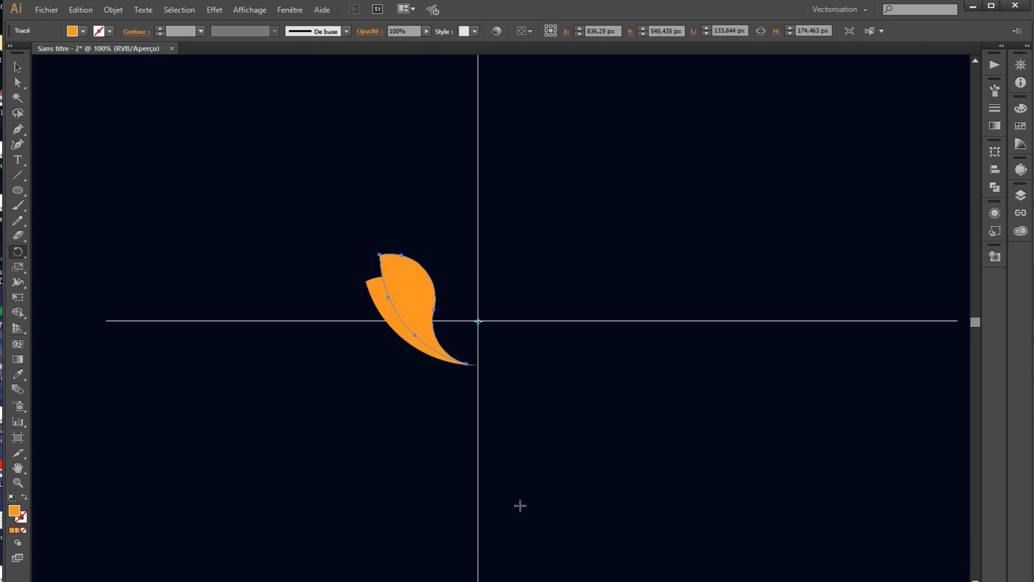
key(ctrl)
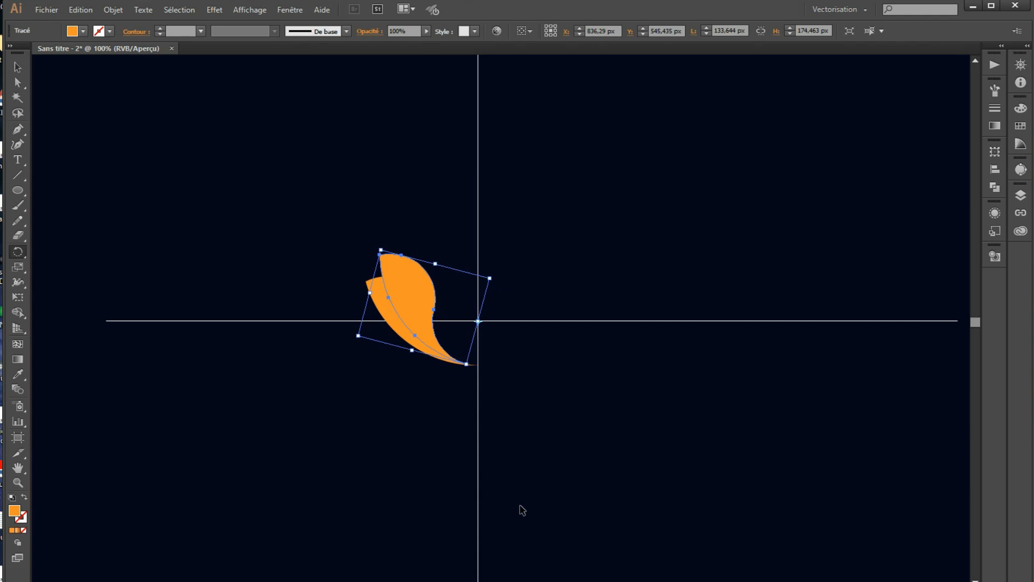
Repeat the rotated copy around the centre to build a fan of petals, deleting the last surplus one so nine remain
key(ctrl+d)
key(ctrl+d)
key(ctrl+d)
key(ctrl+d)
key(ctrl+d)
key(ctrl+d)
key(ctrl+d)
key(ctrl+d)
key(ctrl+d)
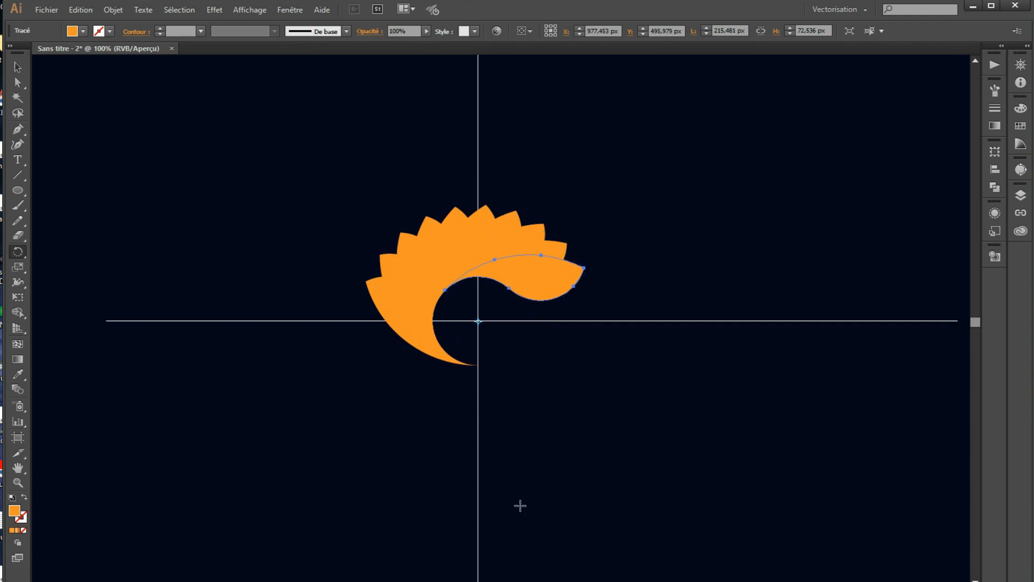
key(Delete)
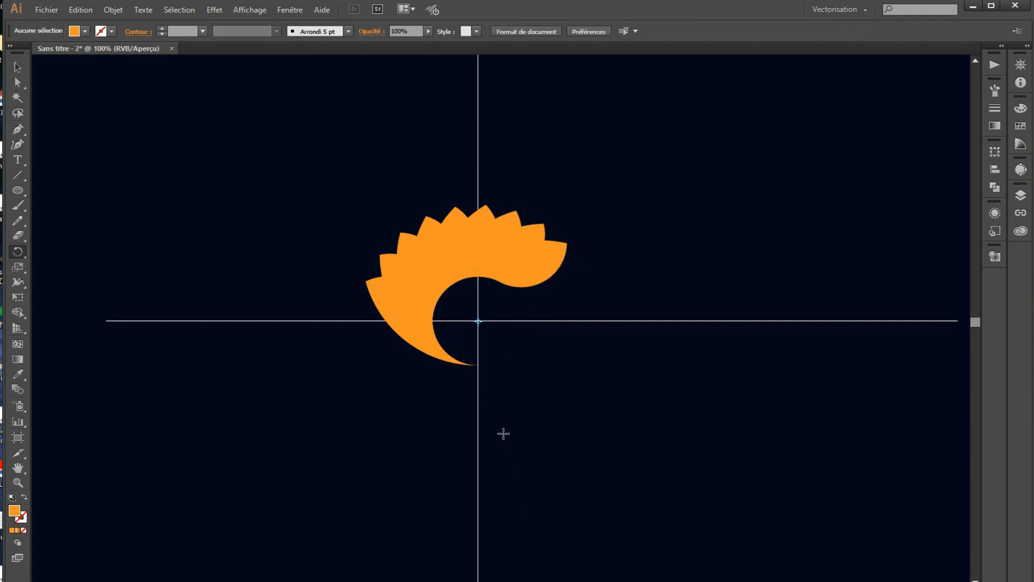
Delete the horizontal and vertical construction lines around the petal fan
click(17, 67)
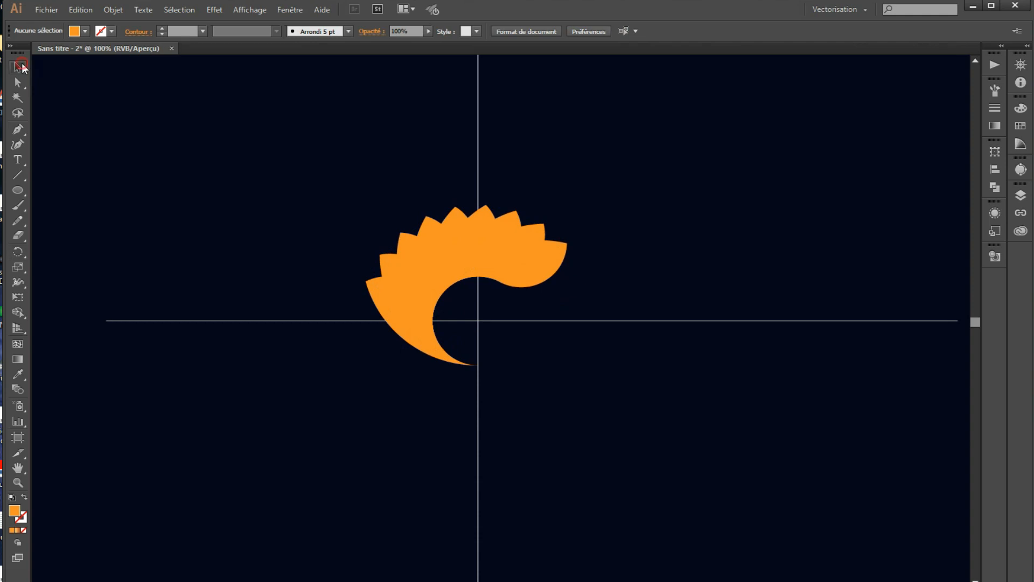
click(611, 322)
key(Delete)
click(480, 326)
key(Delete)
click(318, 321)
key(Delete)
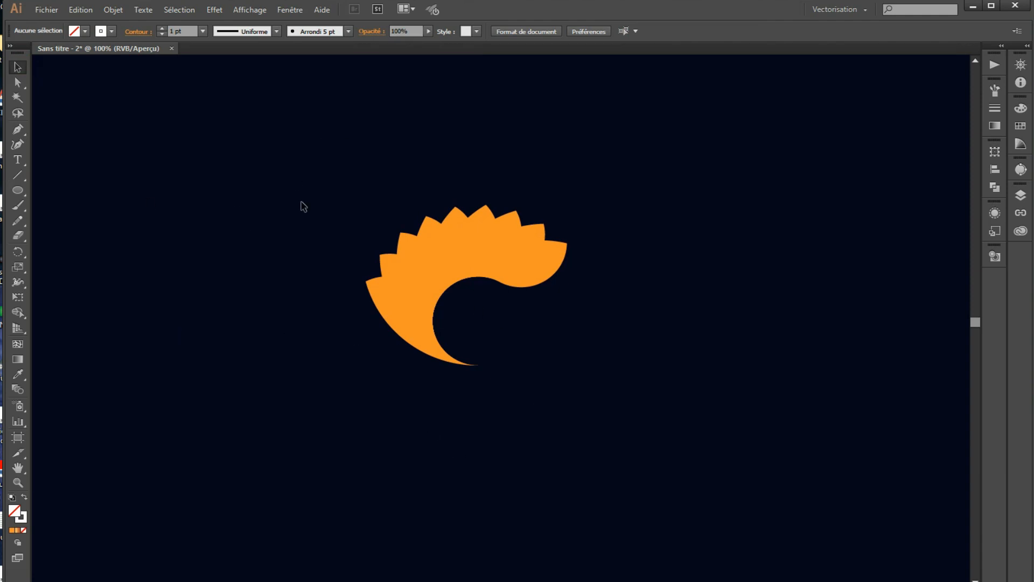
Try a white 1 pt outline on all the petals of the fan
drag(277, 182, 679, 463)
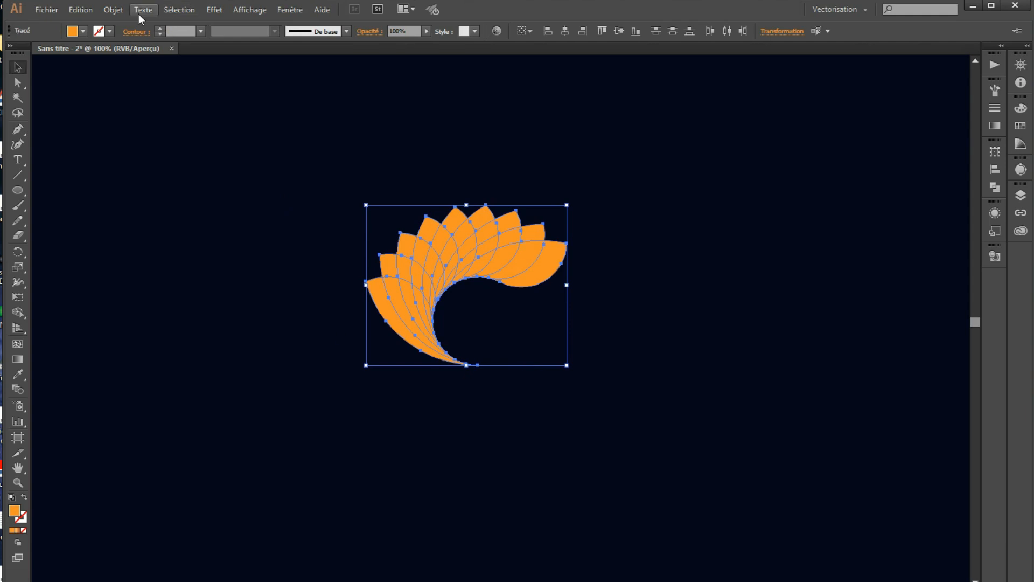
click(110, 31)
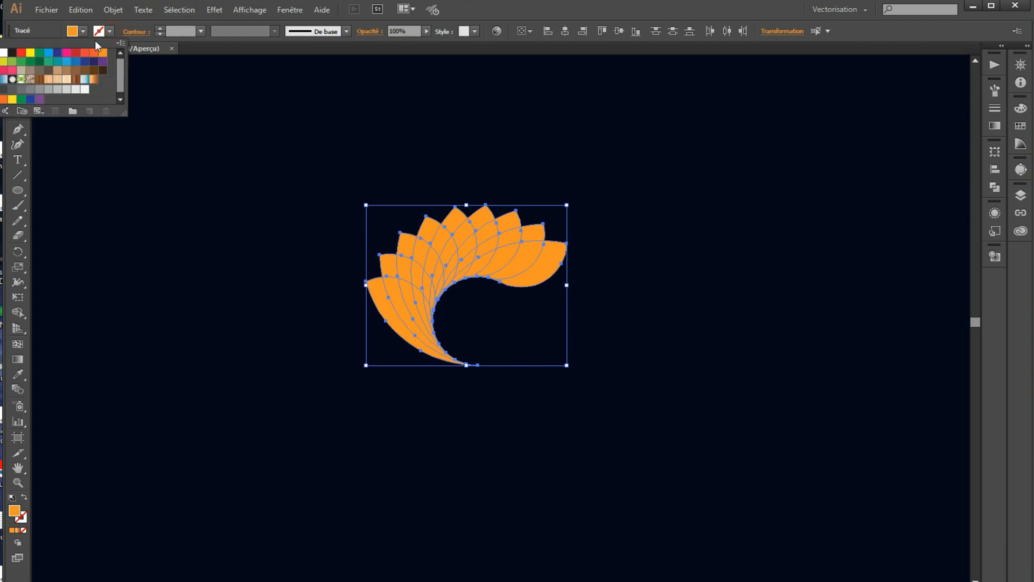
click(3, 52)
click(701, 251)
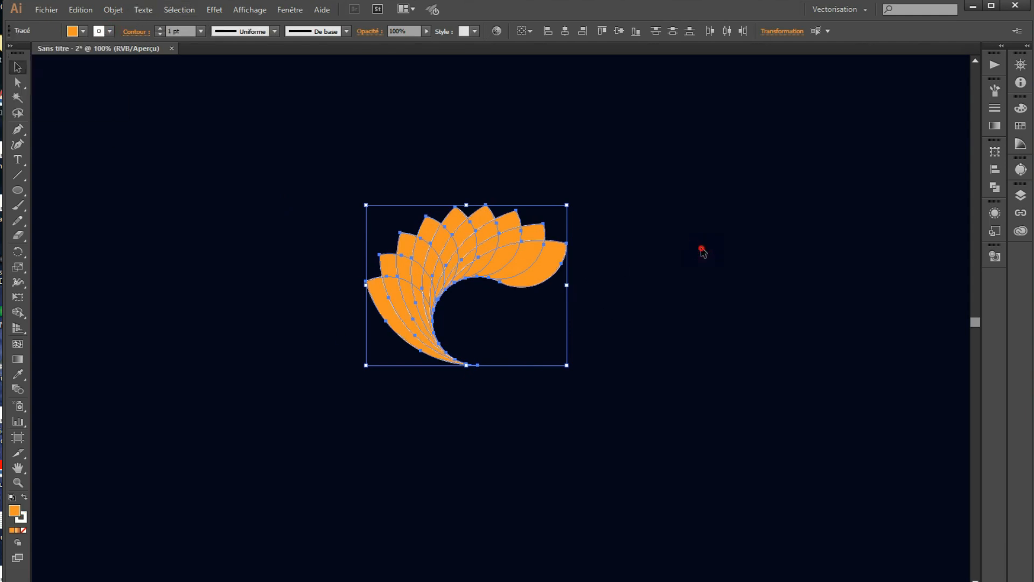
click(703, 251)
Remove the white outline from all the petals by setting their stroke to none
drag(334, 159, 625, 426)
click(111, 31)
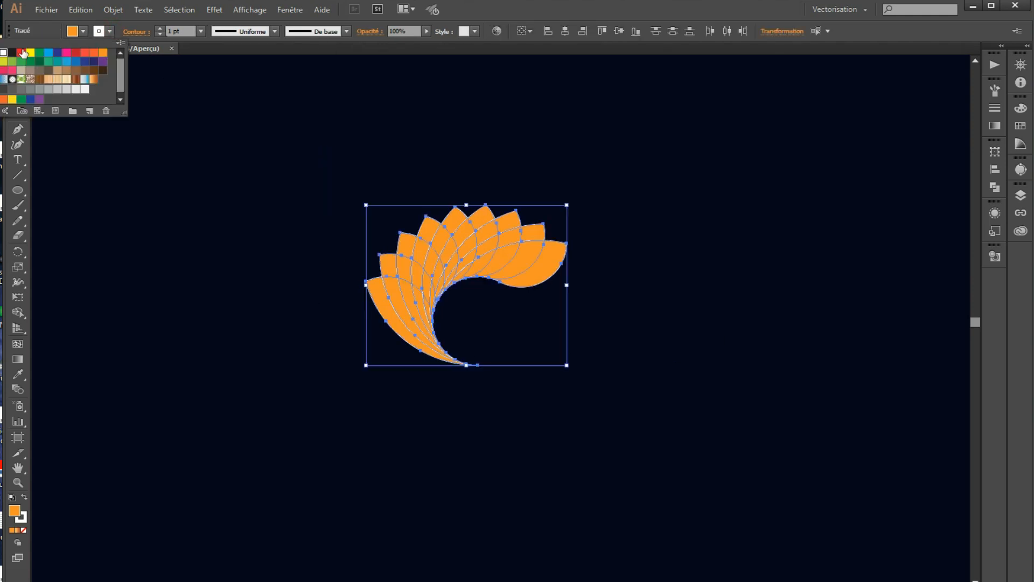
click(1, 52)
click(664, 255)
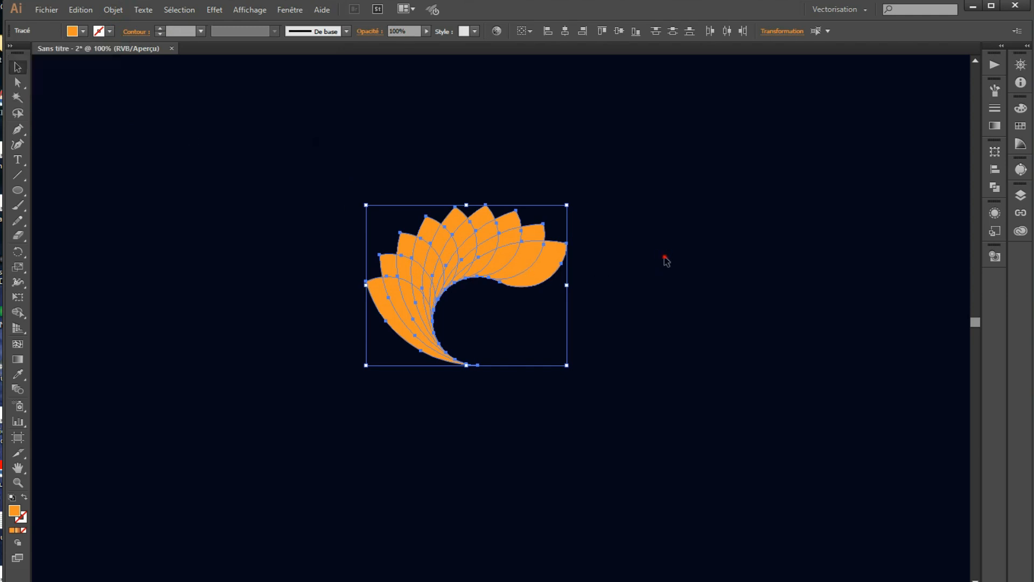
Lower the opacity of all the petals to 71% so they overlap transparently
drag(641, 185, 305, 417)
click(426, 31)
drag(427, 41, 411, 42)
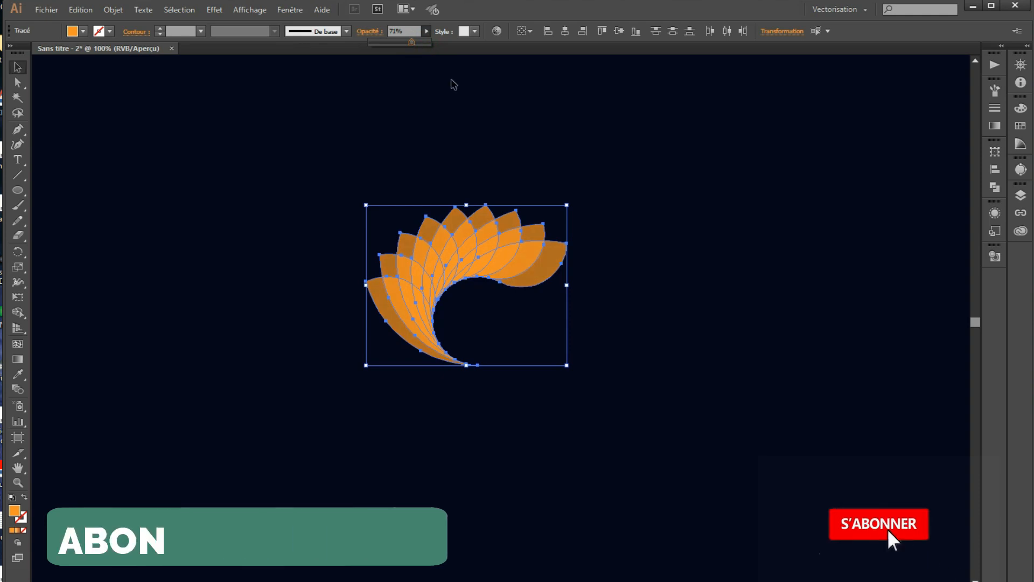
click(684, 242)
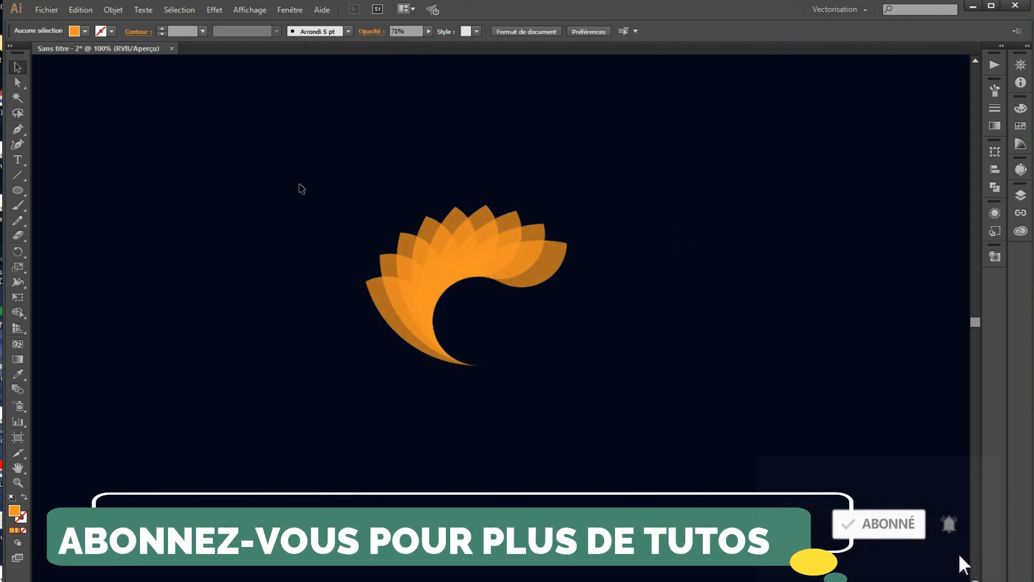
Group all the petals and duplicate the group so that two separate fans sit side by side
drag(338, 163, 607, 428)
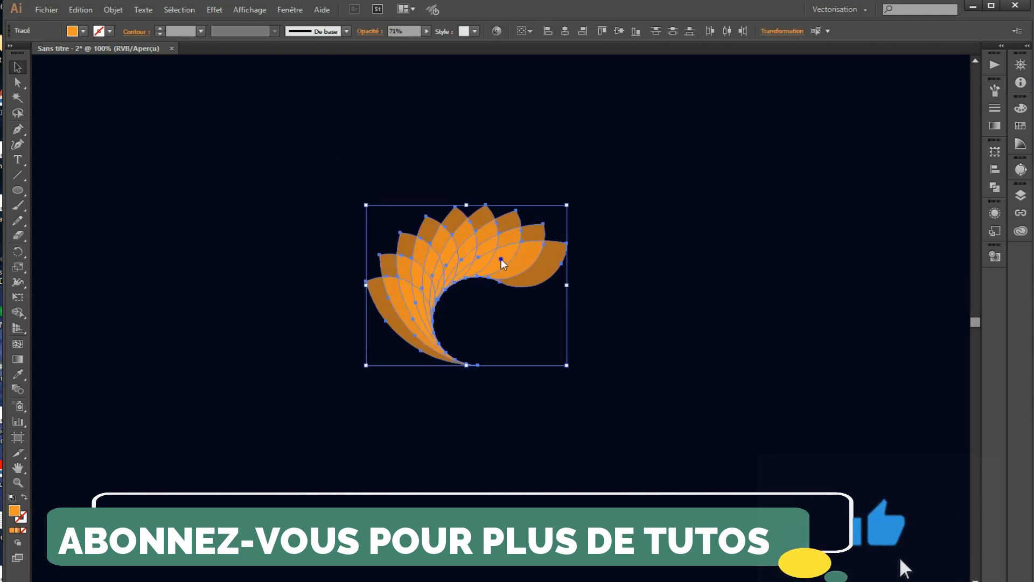
right_click(500, 263)
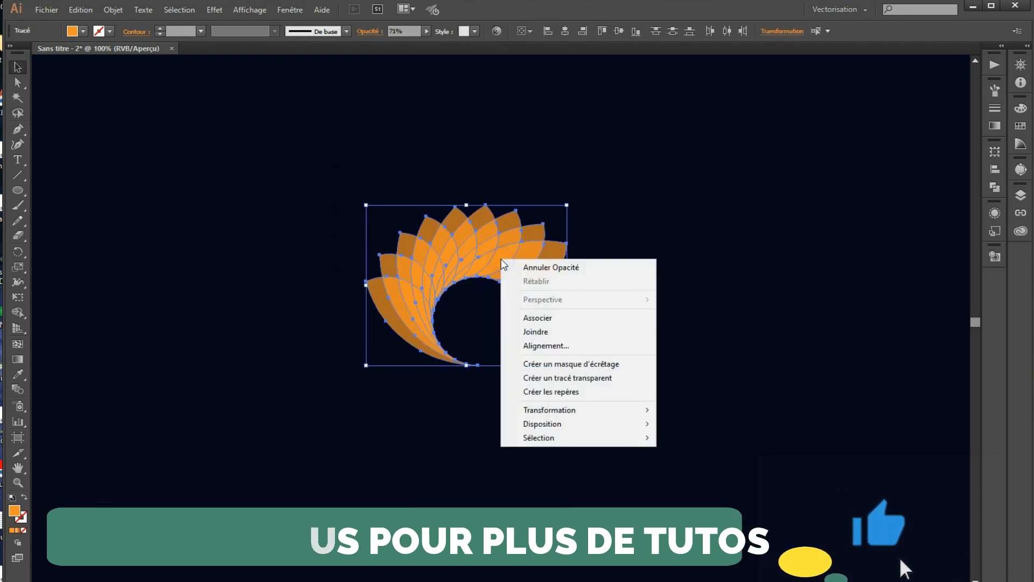
click(547, 317)
click(649, 234)
drag(528, 266, 549, 262)
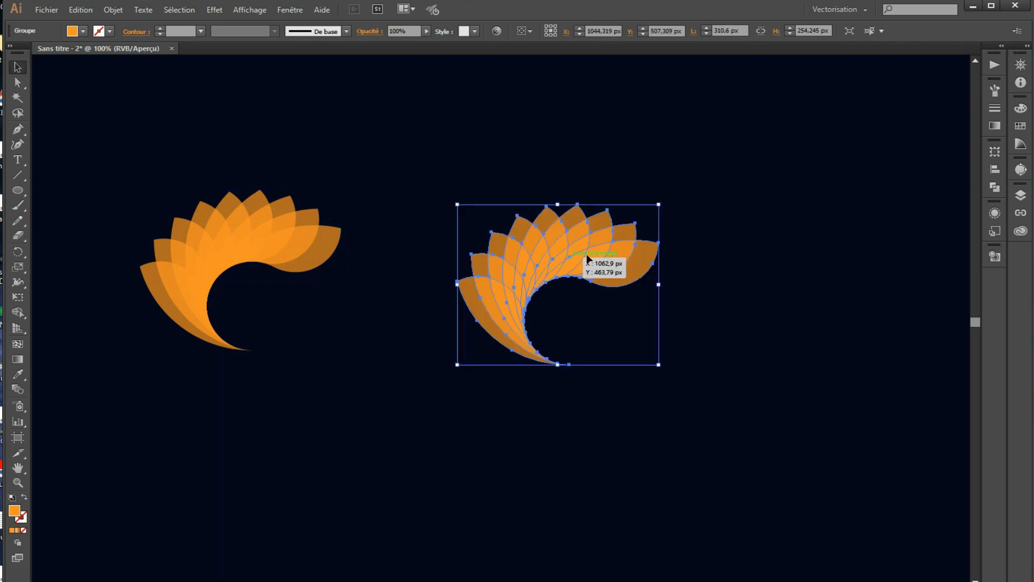
Open the Bois gradient library and fill the right-hand petal group with one of its light orange wood gradients
click(82, 31)
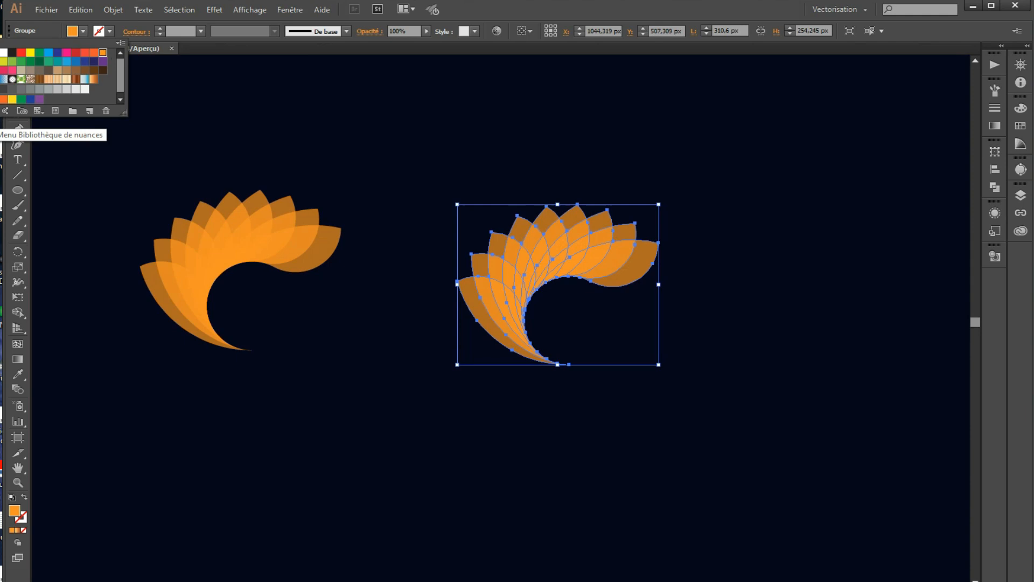
click(5, 111)
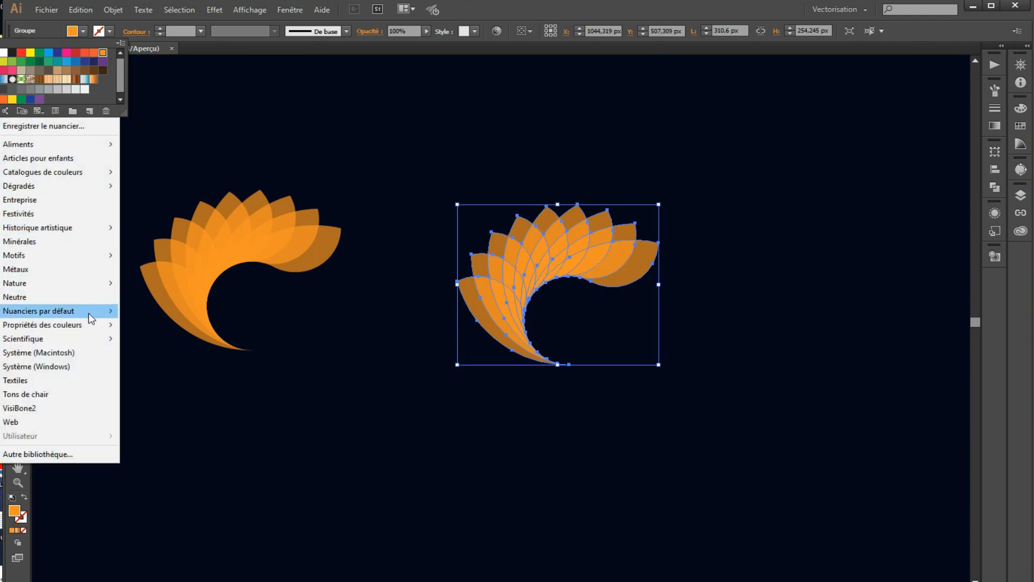
mouse_move(91, 312)
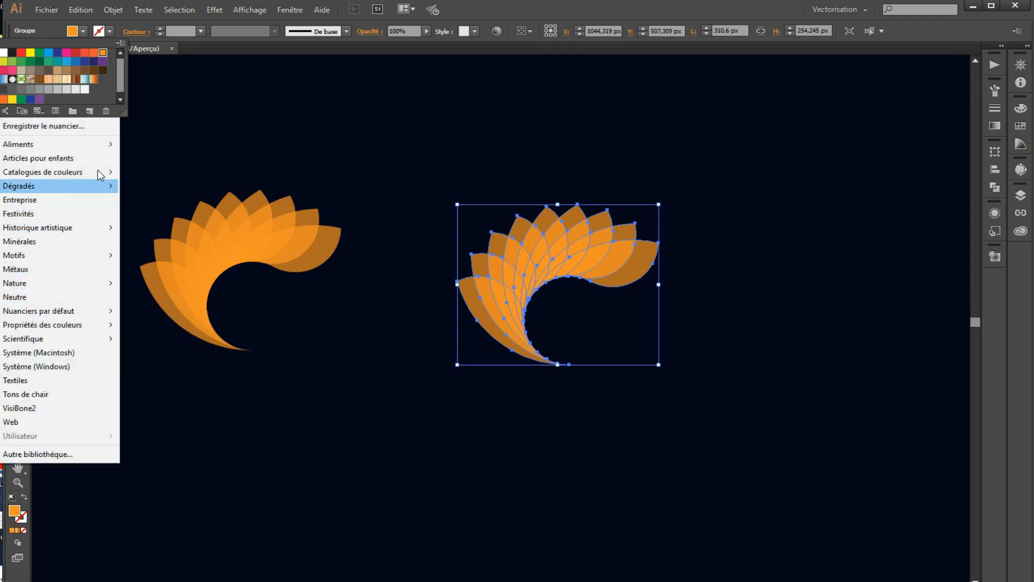
mouse_move(94, 191)
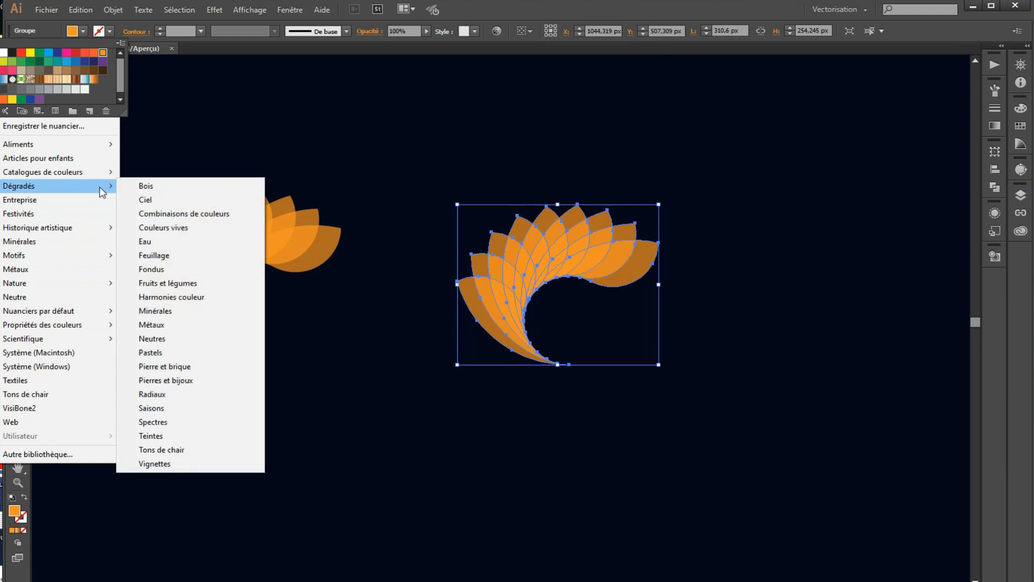
click(190, 188)
click(210, 236)
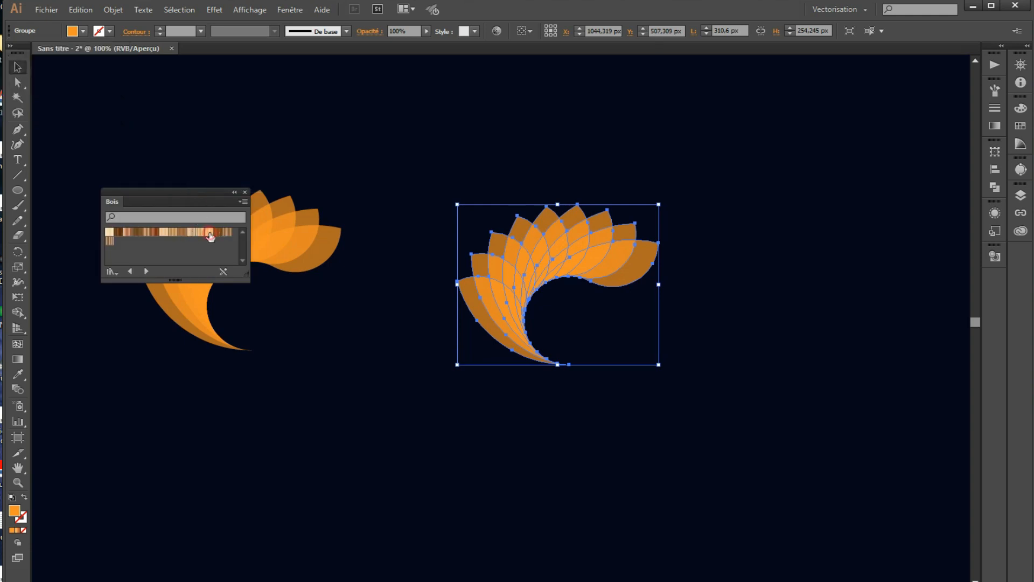
click(728, 298)
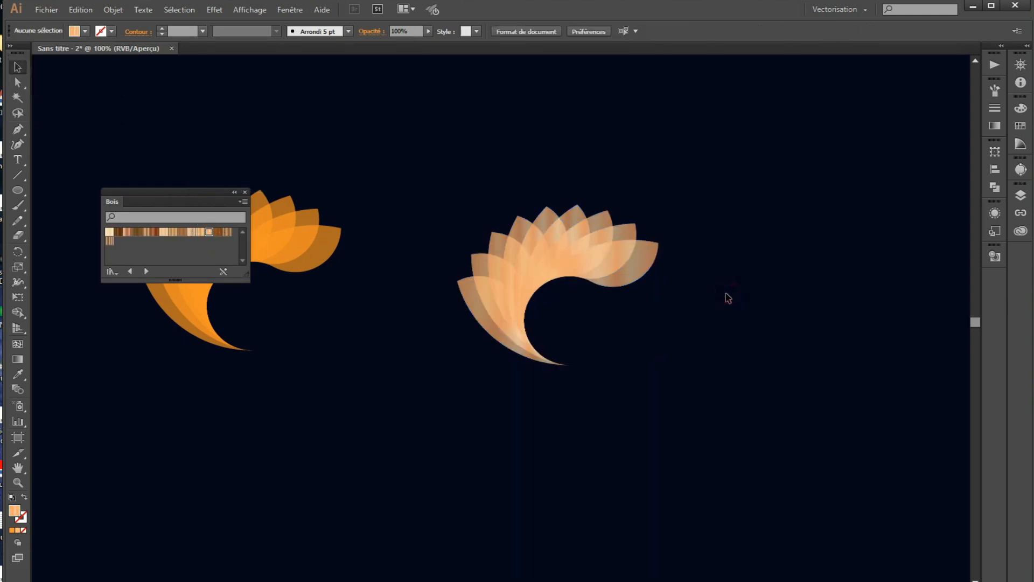
Change the right-hand petal group's fill to a beige-brown gradient from the Bois library
click(540, 258)
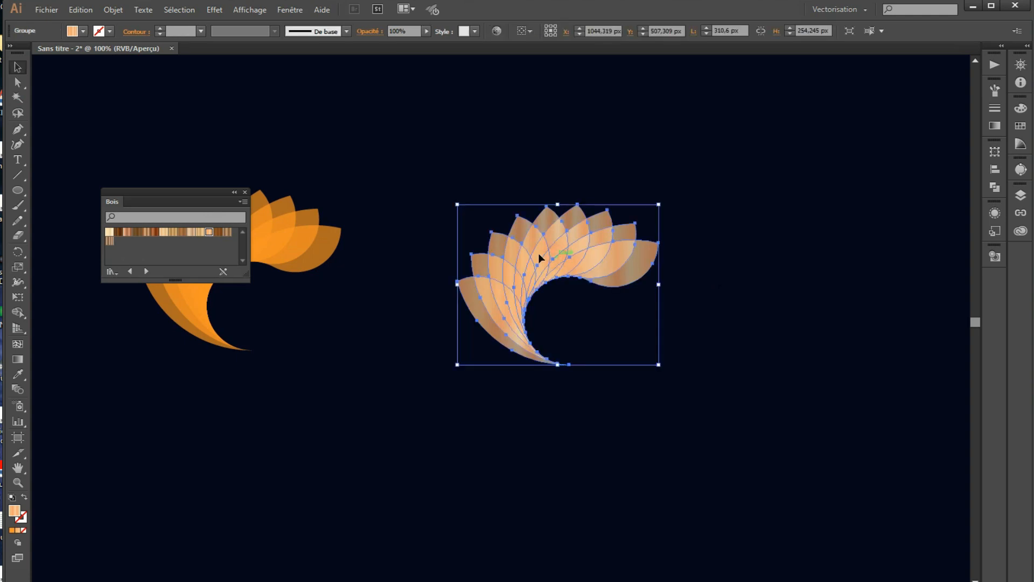
click(191, 232)
click(771, 306)
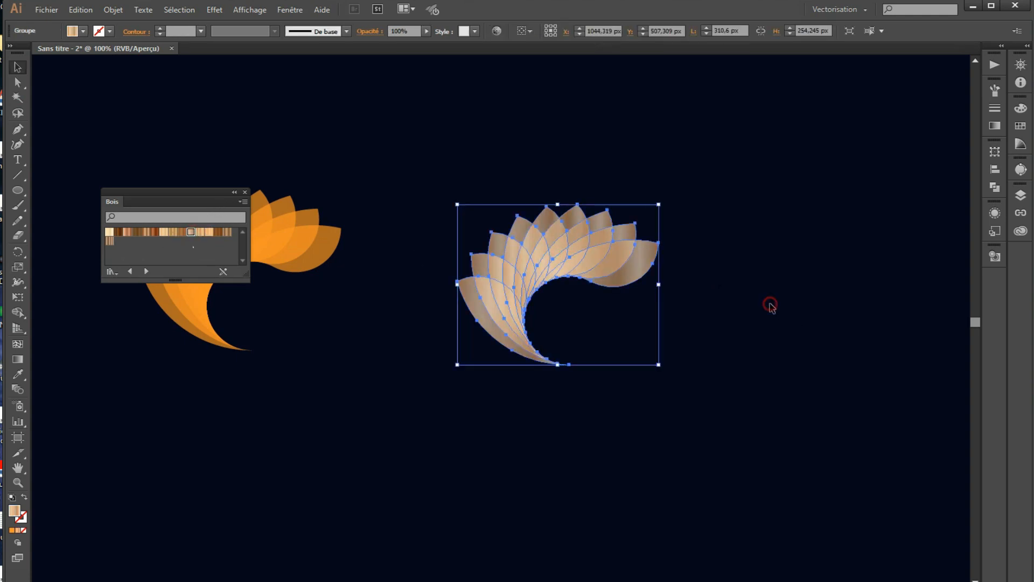
Fill the right-hand petal group with a dark reddish-brown gradient from the Bois library
click(580, 238)
click(155, 232)
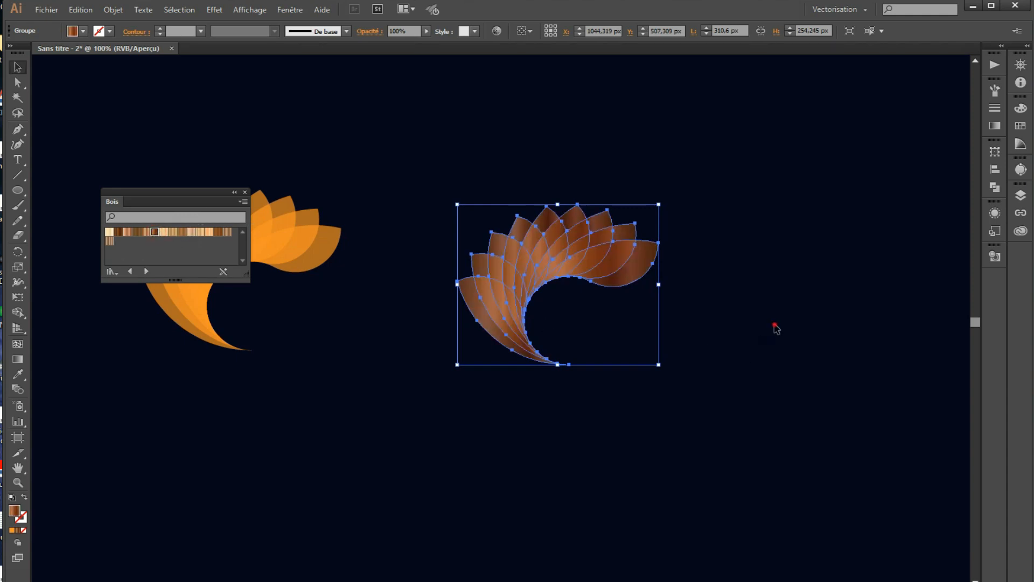
click(776, 326)
Fill the right-hand petal group with the first, pale cream gradient of the Bois library and close the library
click(531, 247)
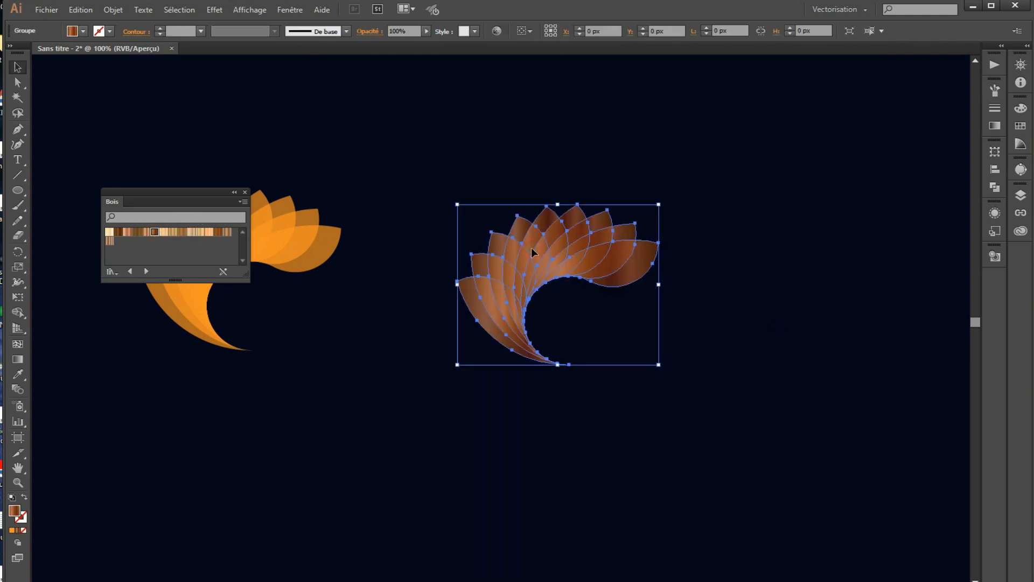
click(109, 231)
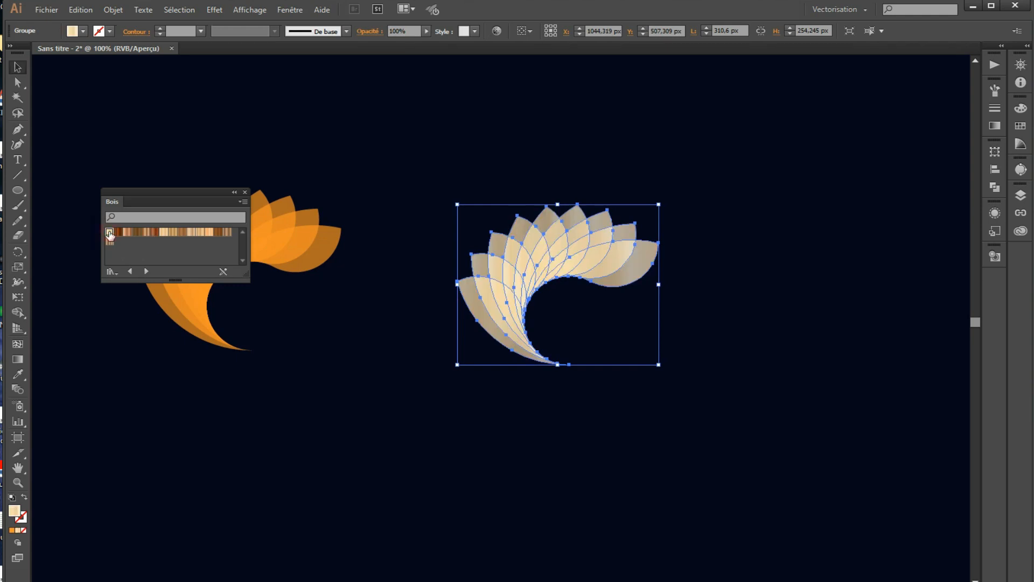
click(779, 283)
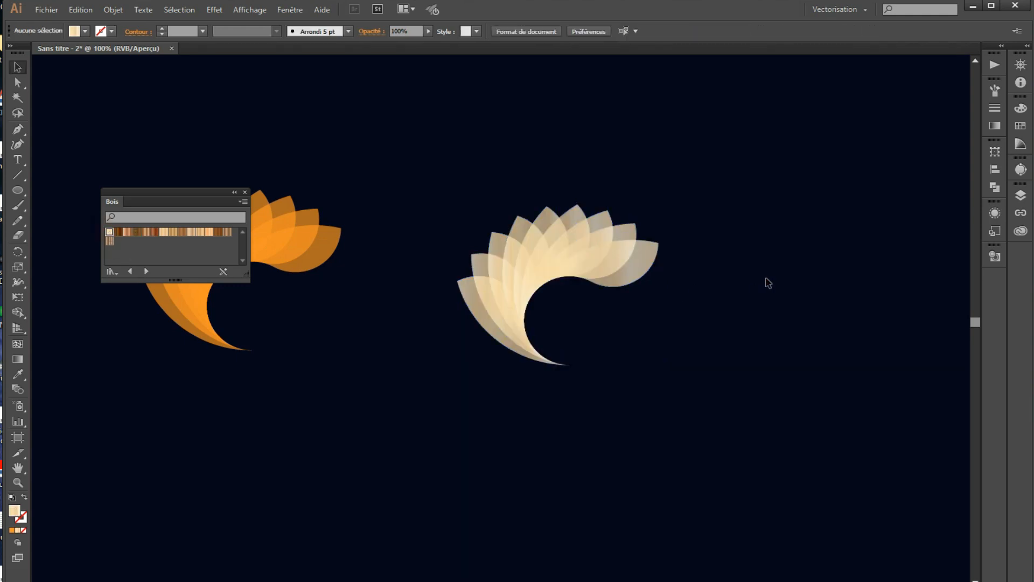
click(246, 192)
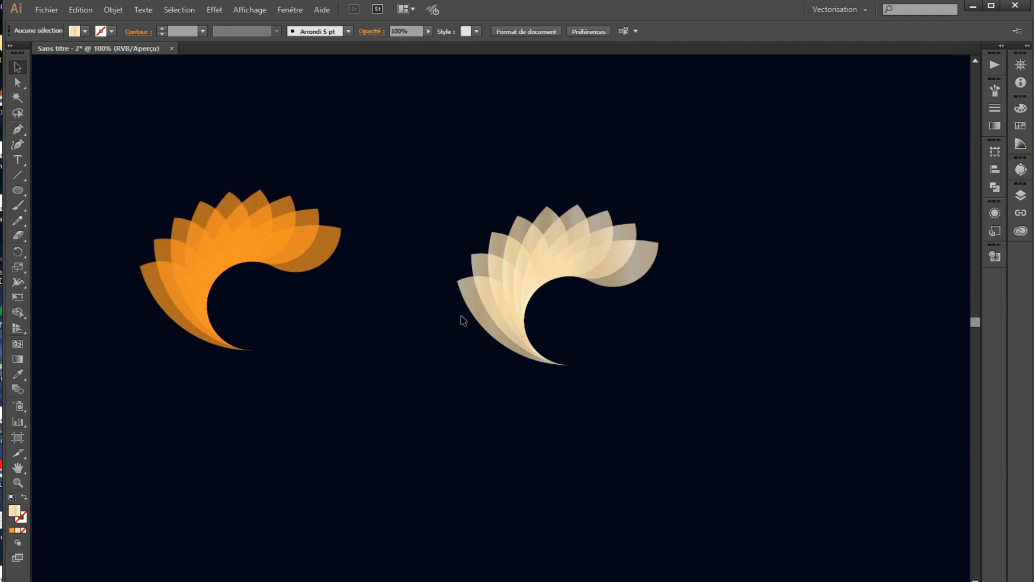
Reposition the two petal fans, bringing the cream one near the canvas centre and moving the orange one farther out to its left
drag(507, 300, 393, 270)
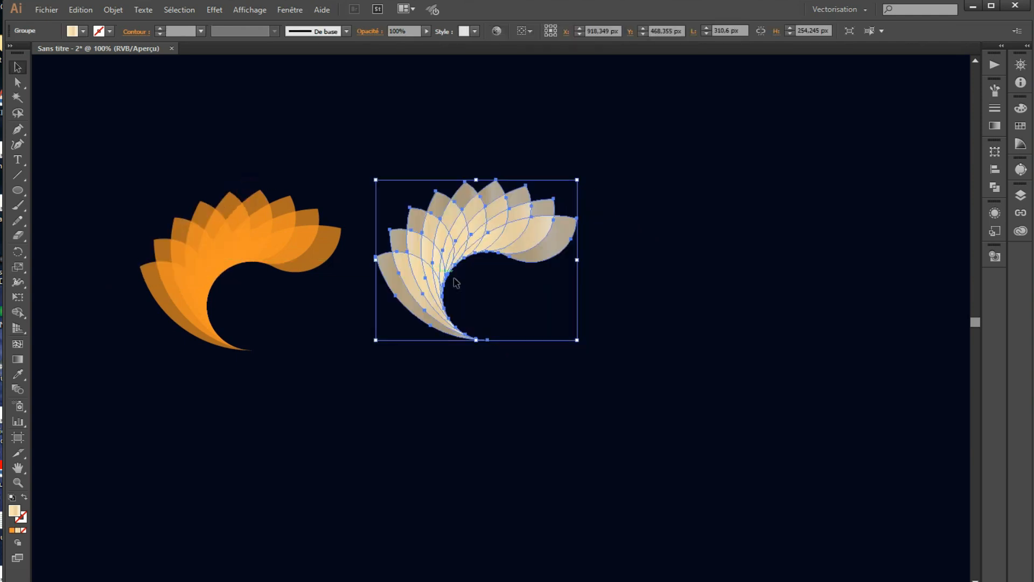
click(293, 234)
drag(293, 234, 212, 272)
mouse_move(430, 286)
mouse_down()
mouse_move(446, 285)
mouse_move(431, 289)
mouse_up()
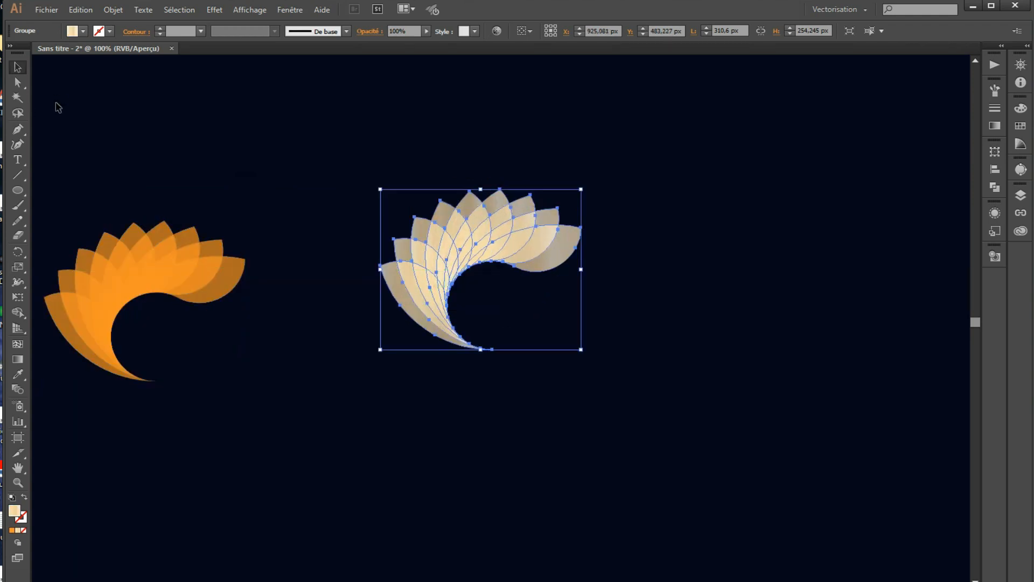
Draw a circle about 110 px in diameter in the cream fan's hollow and nudge it 3 px down and 2 px left
click(18, 190)
click(60, 218)
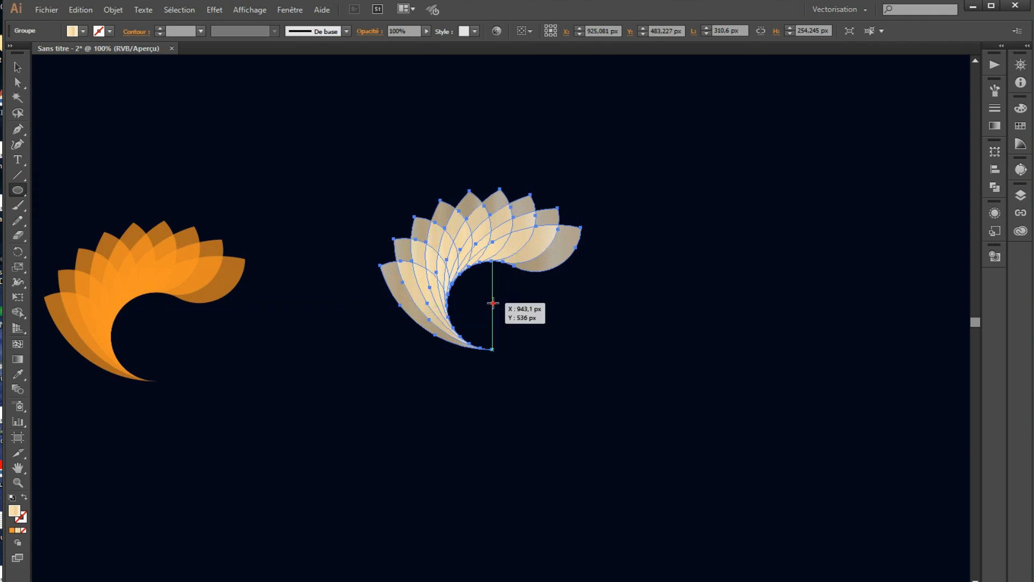
drag(493, 302, 527, 342)
key(Down)
key(Down)
key(Down)
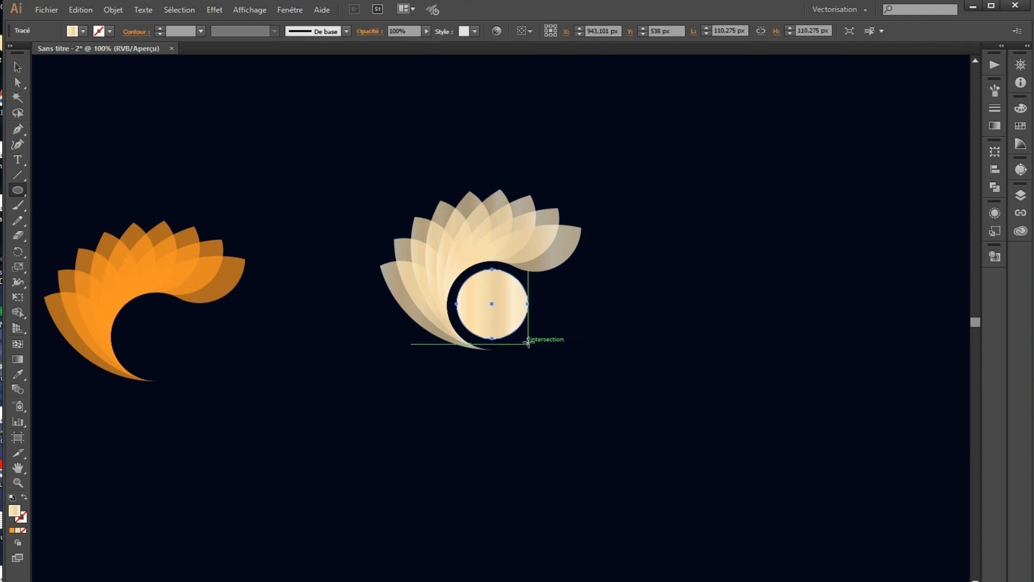
key(Left)
key(Left)
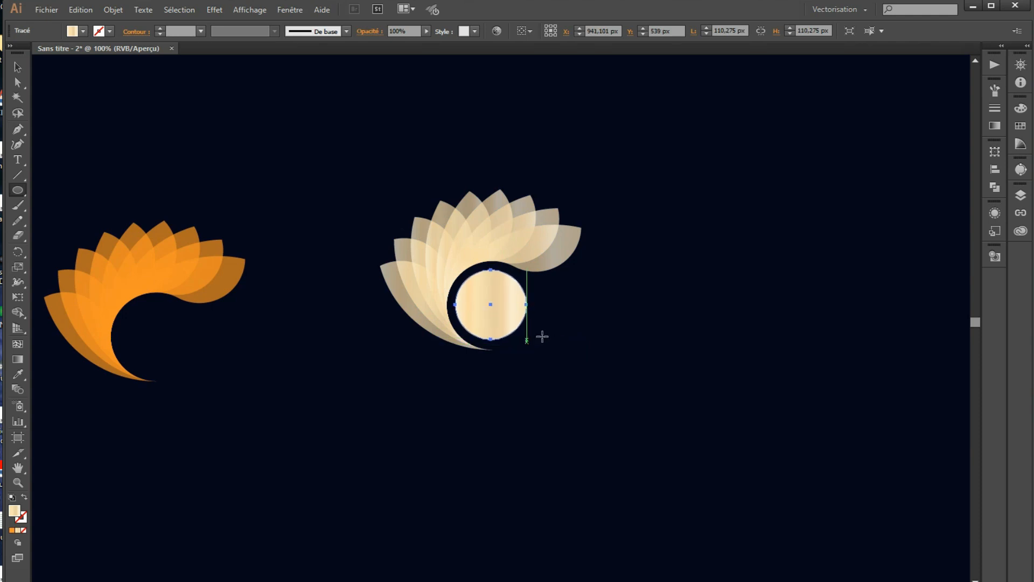
click(18, 67)
click(706, 360)
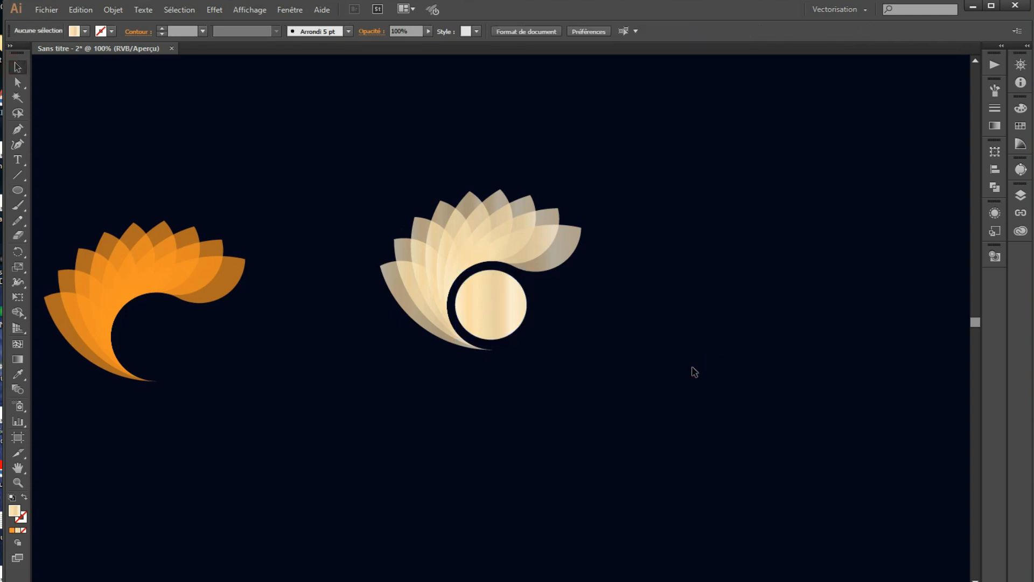
Fill the cream petal fan and its circle together with the yellow-to-red-orange gradient swatch
click(493, 299)
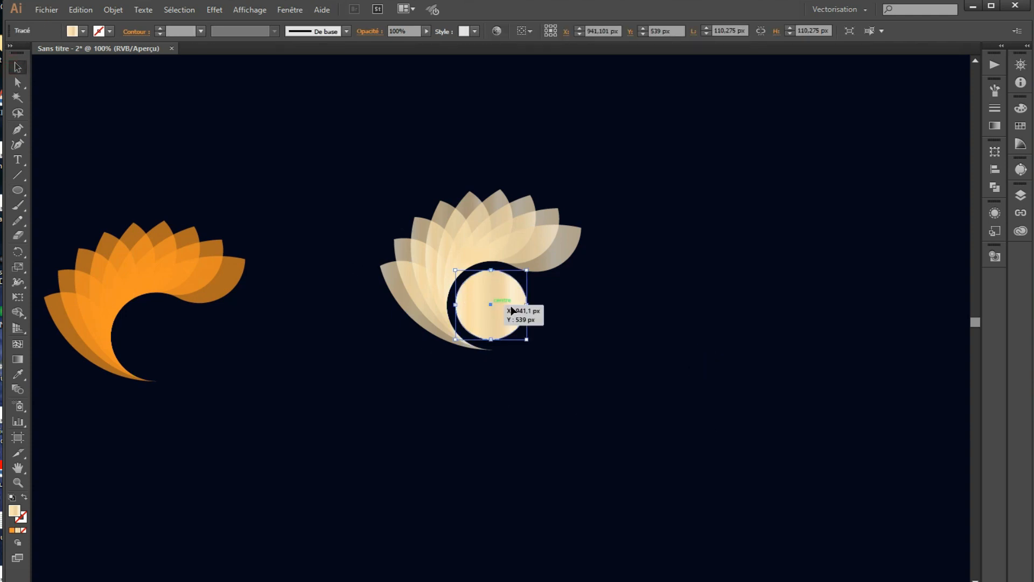
drag(355, 157, 609, 373)
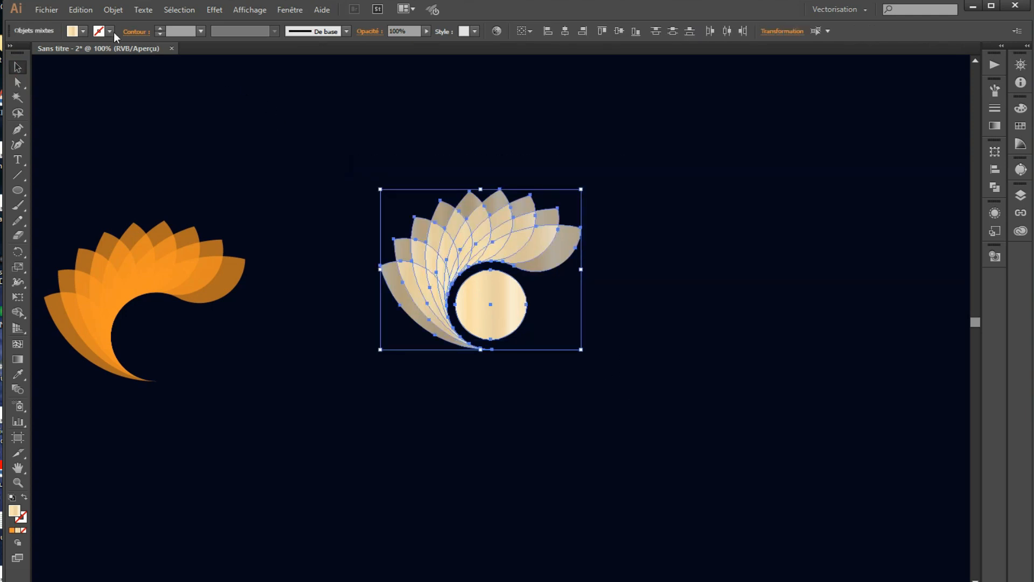
click(84, 32)
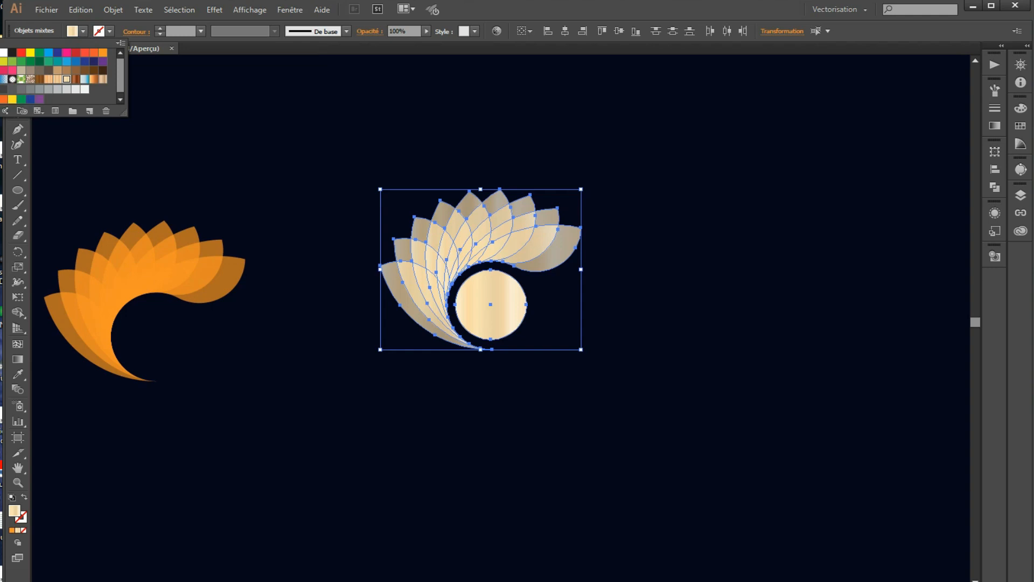
click(1, 79)
click(701, 281)
click(699, 281)
Fill the central petal fan and its circle together with the light-orange-to-brown gradient swatch
drag(682, 193, 329, 416)
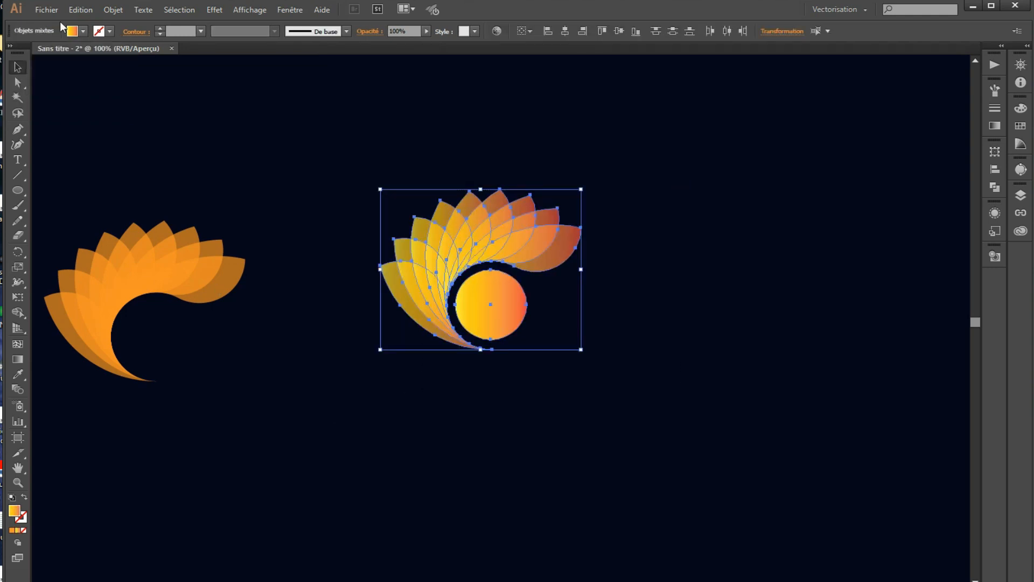
click(83, 30)
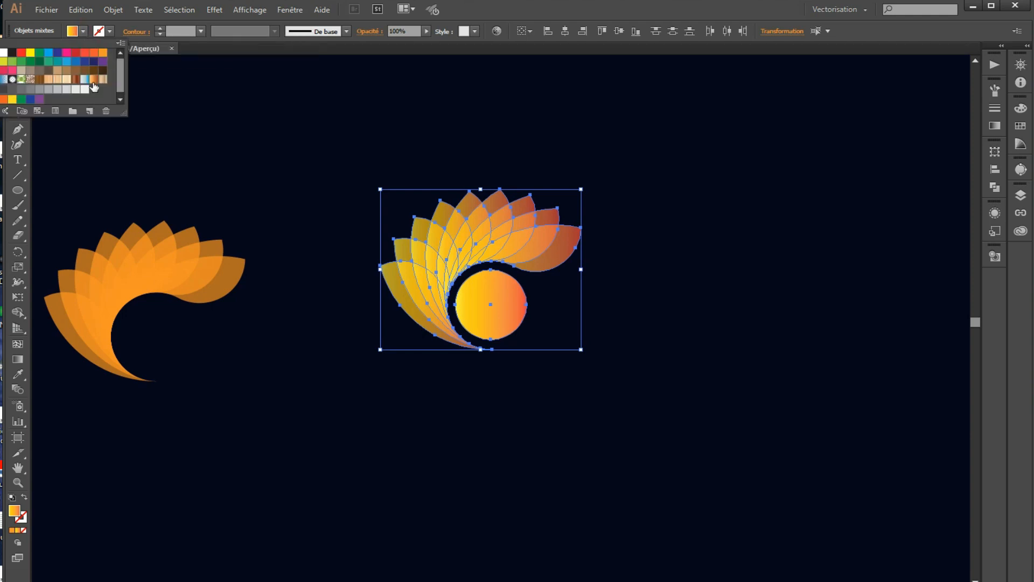
click(94, 82)
click(678, 253)
click(676, 254)
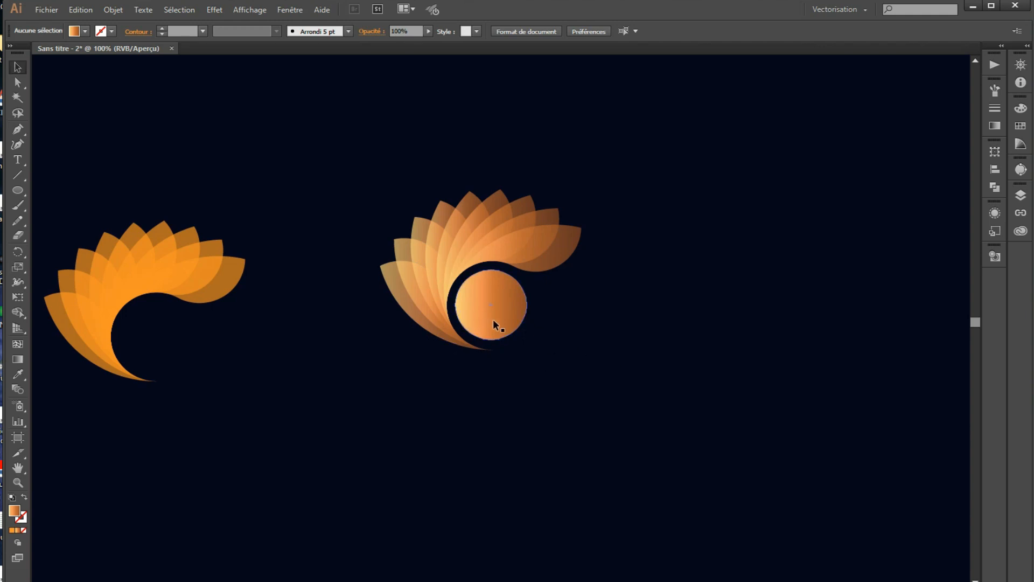
Draw a separate circle about 115 px in diameter below the central fan and fill it with the blue-to-transparent gradient swatch
click(527, 322)
click(18, 190)
drag(570, 379, 646, 453)
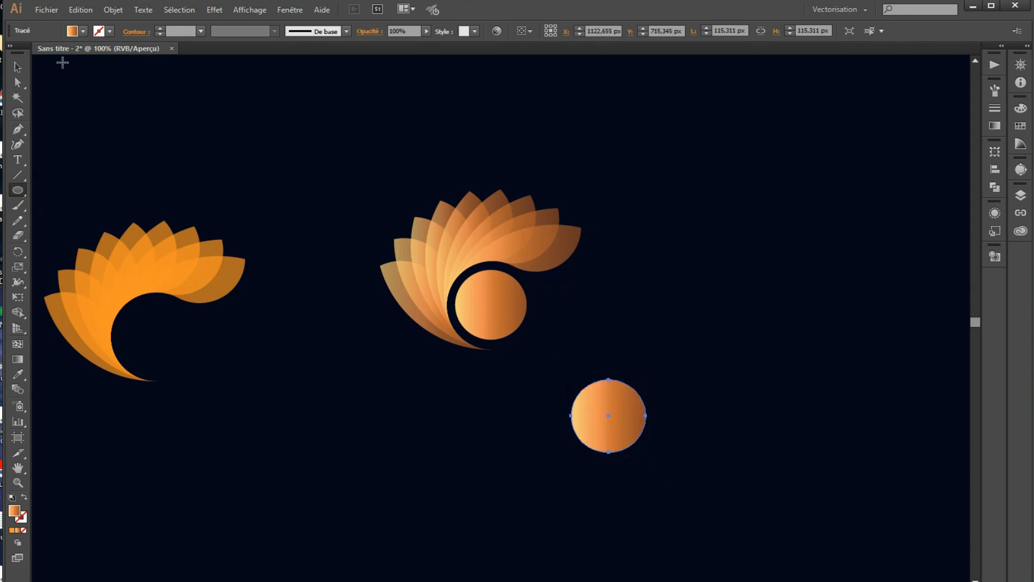
click(84, 32)
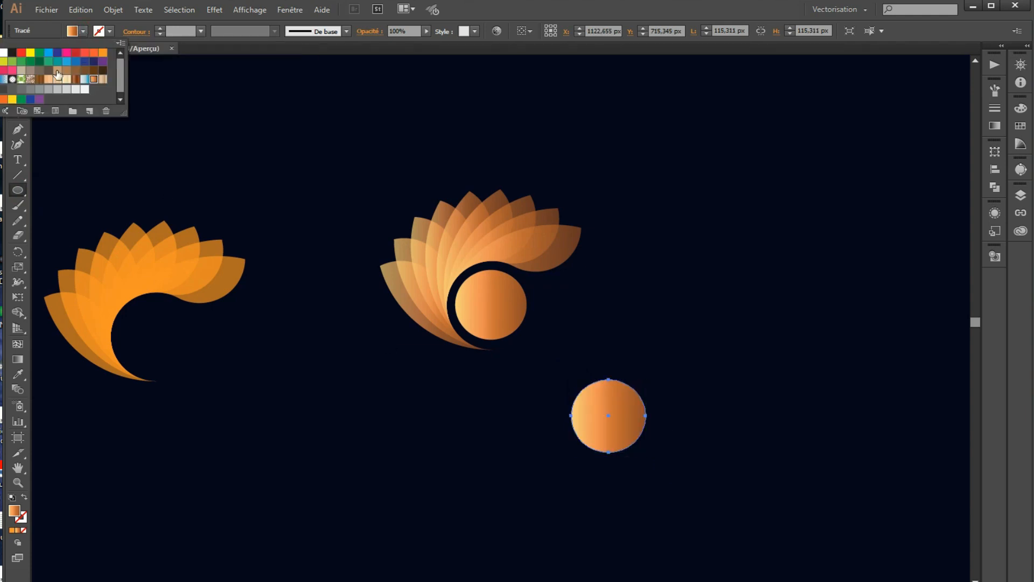
click(3, 80)
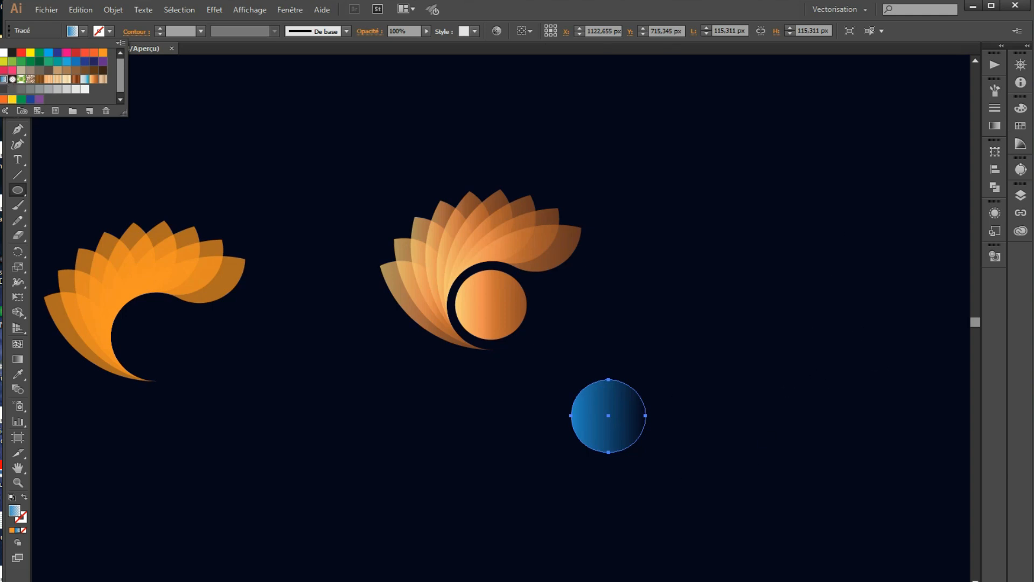
Recolour both stops of the new circle's gradient to white (FFFFFF), keeping the end stop at 0% opacity
click(995, 126)
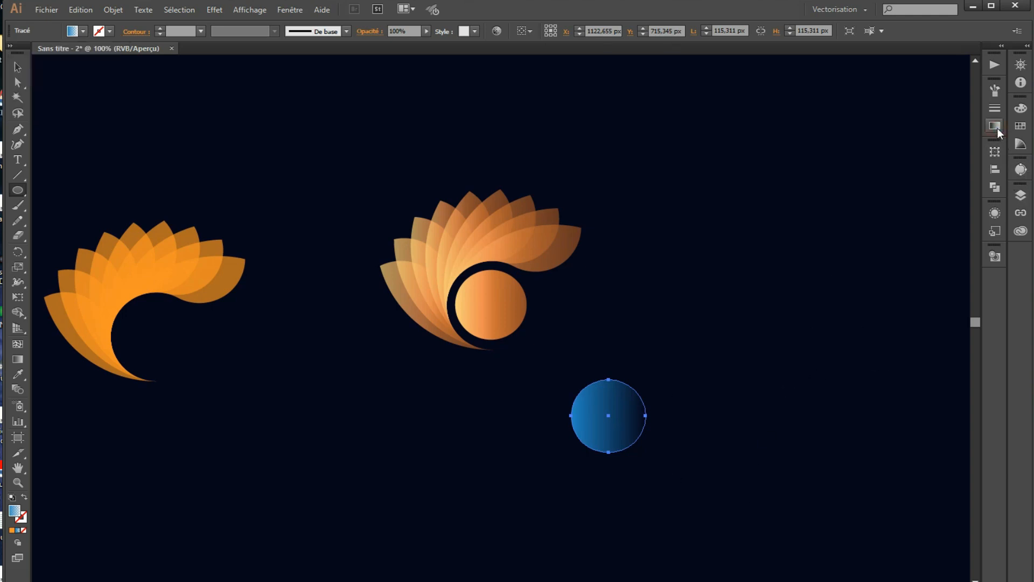
click(995, 126)
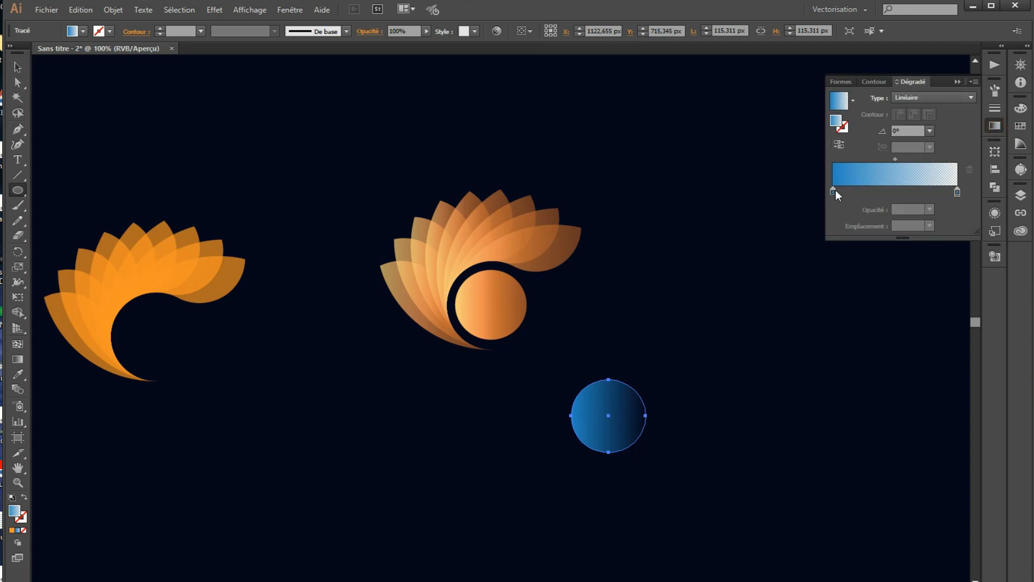
double_click(833, 190)
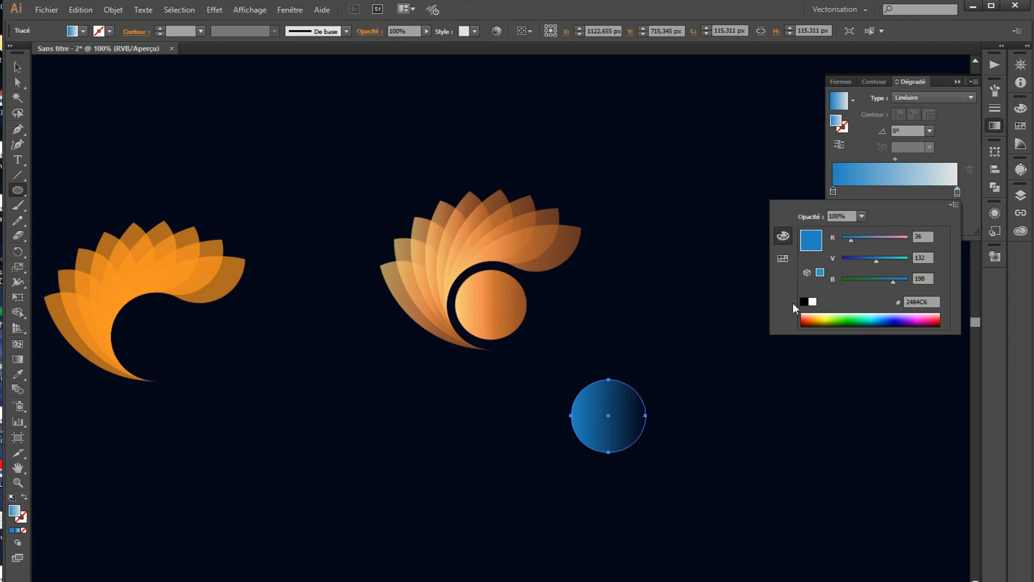
click(823, 316)
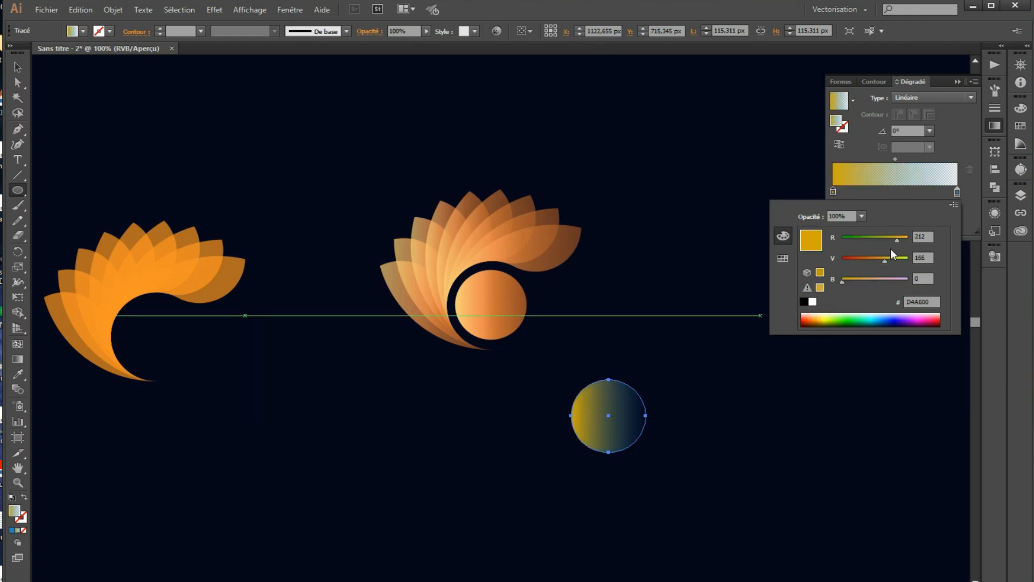
click(813, 302)
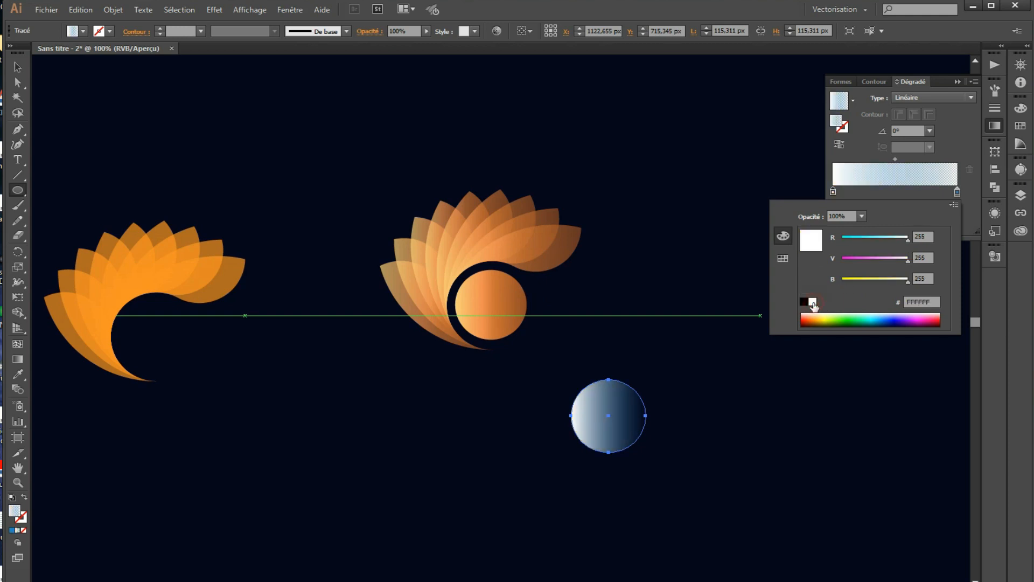
double_click(958, 192)
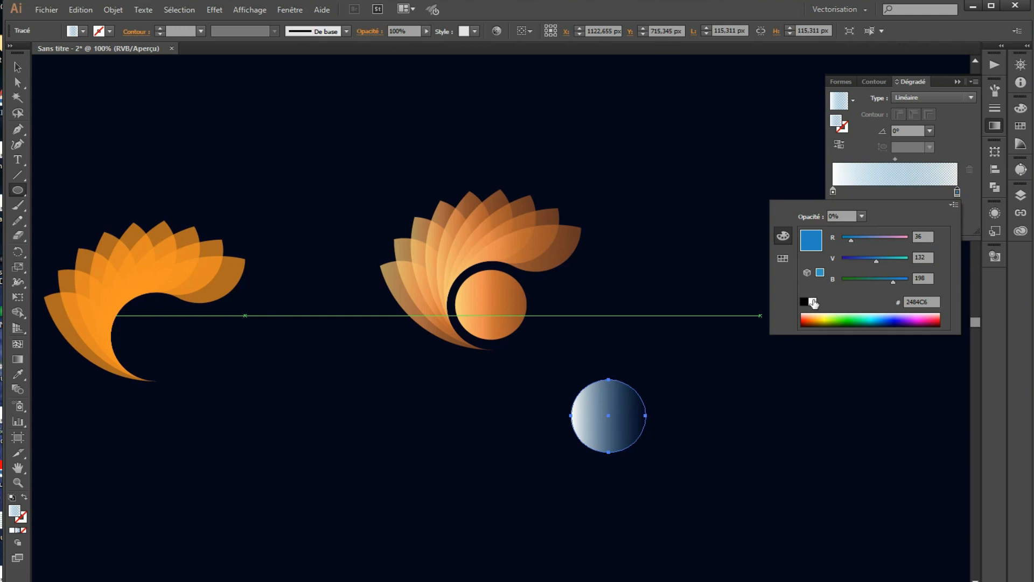
click(814, 303)
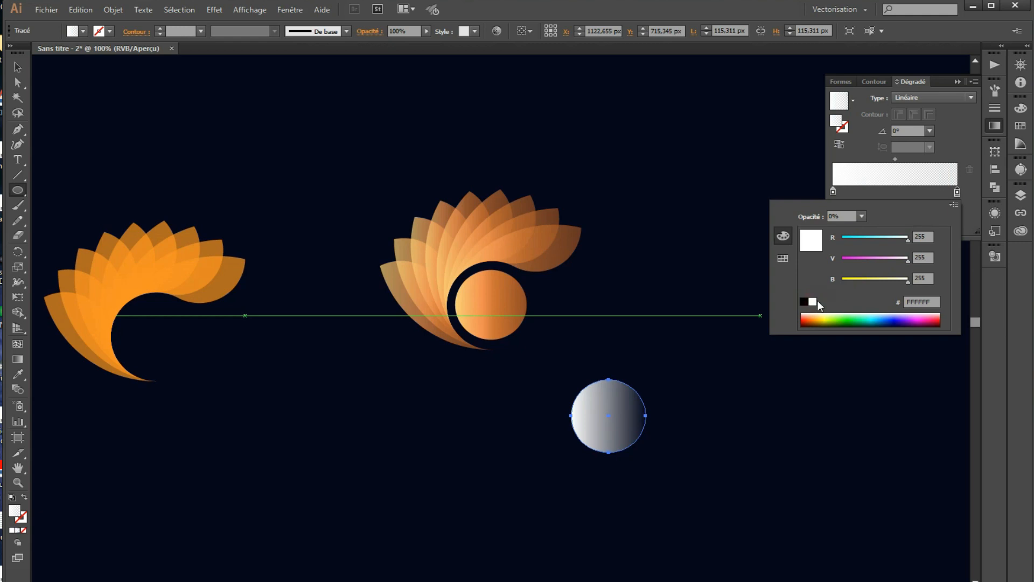
Change the white gradient's type to Radial and reverse its direction
click(958, 96)
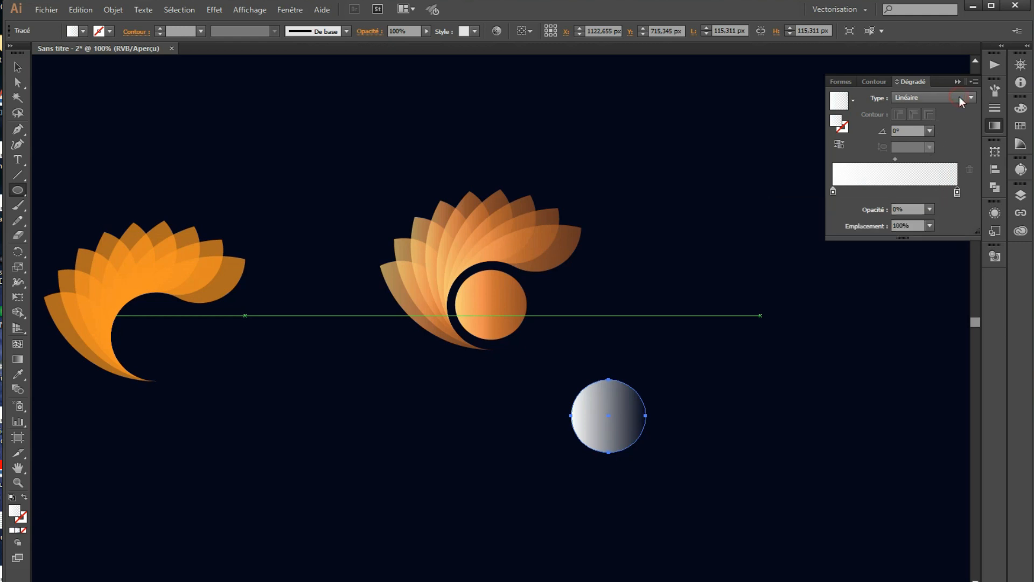
click(959, 97)
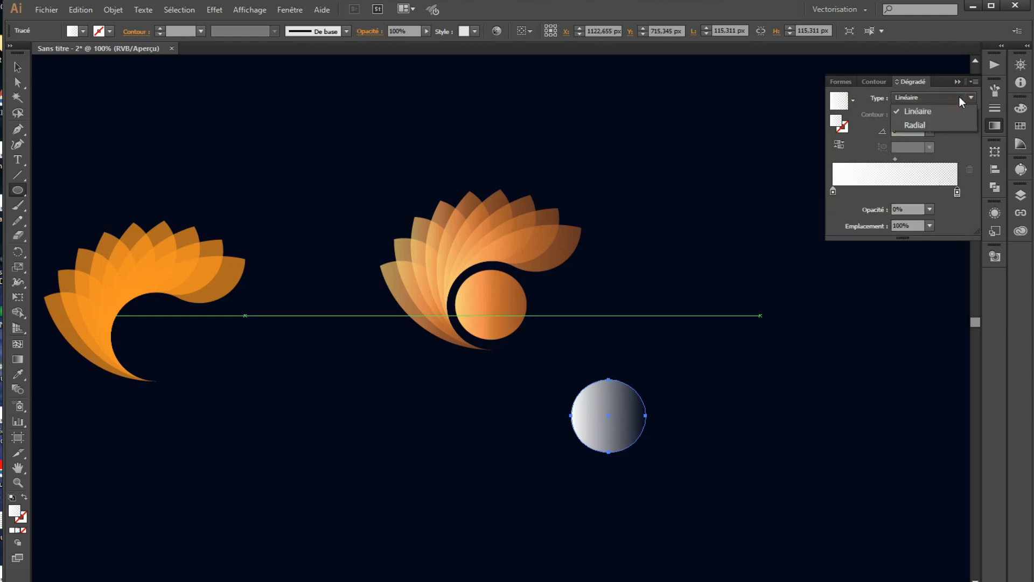
click(935, 126)
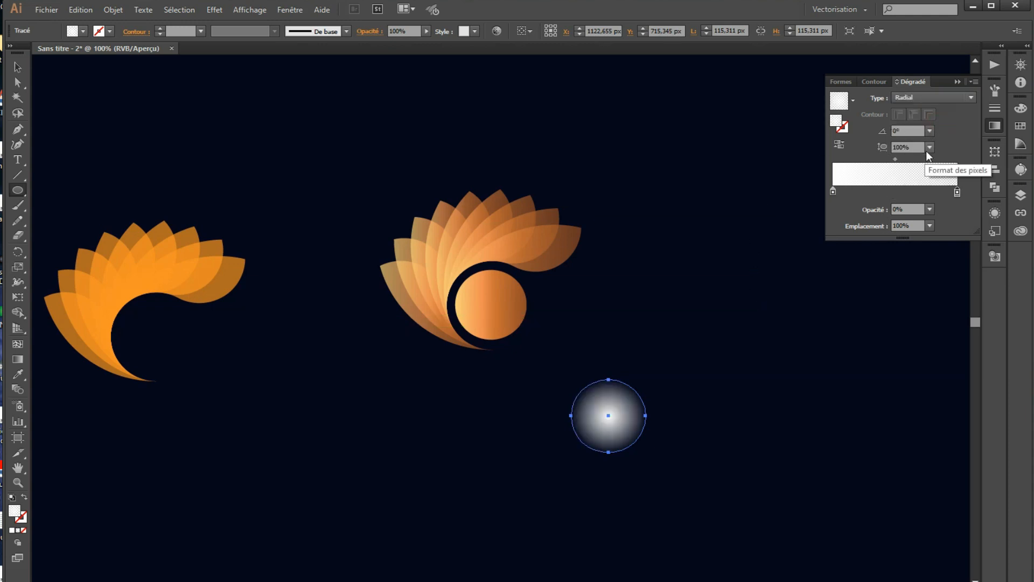
click(838, 145)
Move the white gradient circle onto the orange sphere and shrink it to about 36 px near the sphere's upper part
click(17, 67)
drag(604, 420, 484, 307)
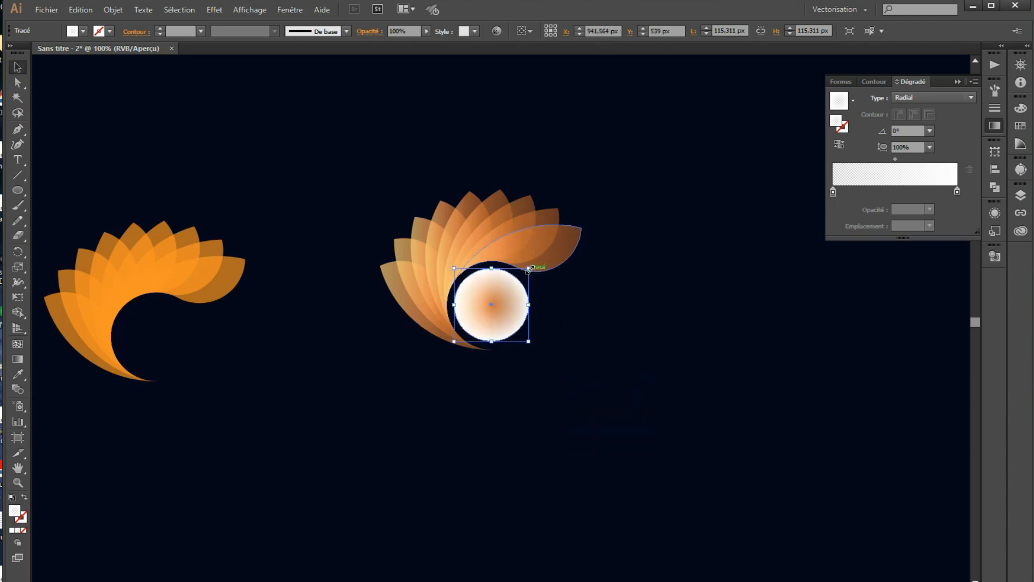
drag(530, 268, 496, 293)
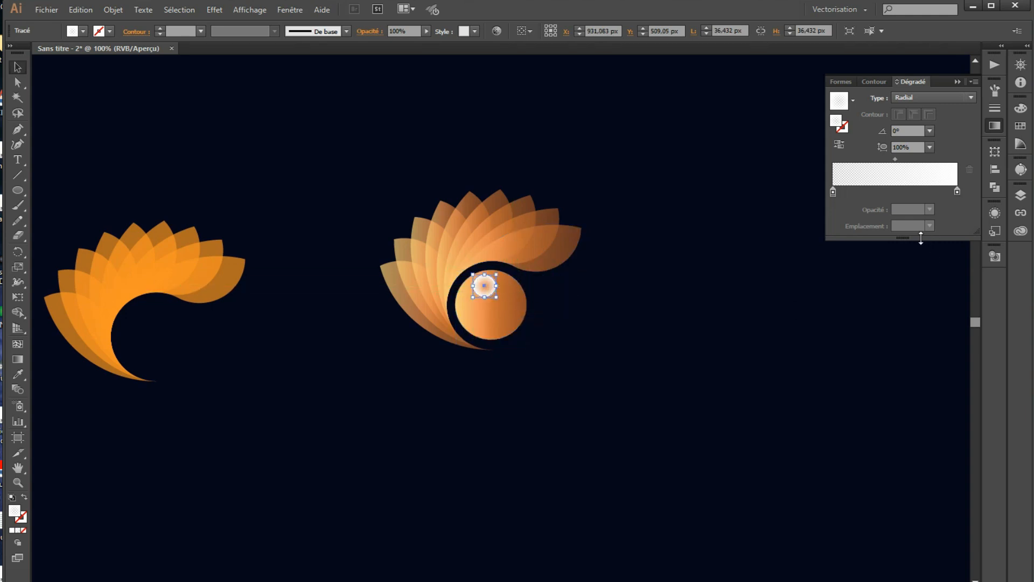
Reverse the highlight's gradient so its centre is white, and enlarge the highlight over the sphere's upper part
click(839, 144)
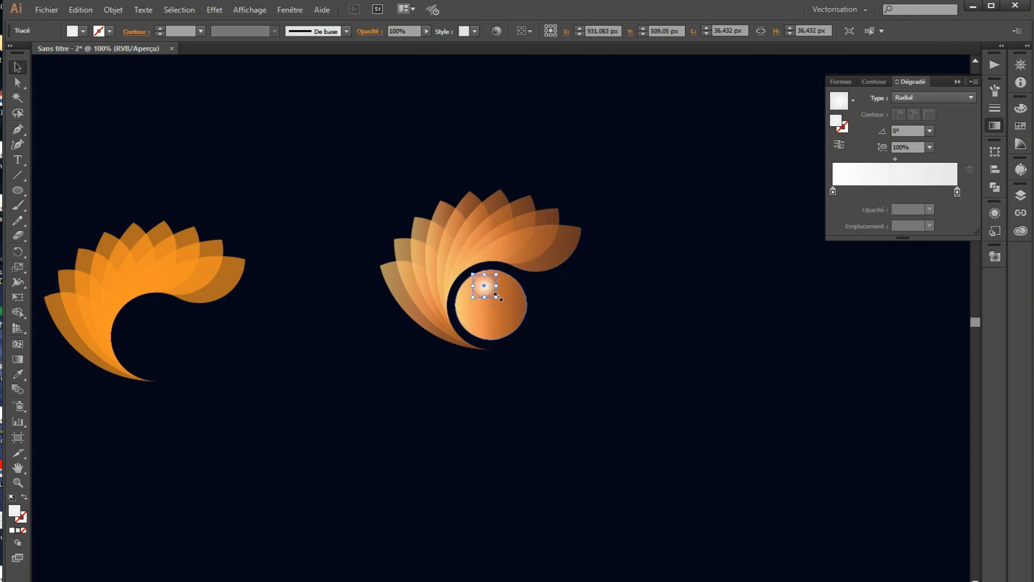
mouse_move(496, 296)
mouse_down()
mouse_move(519, 307)
mouse_move(518, 317)
mouse_move(514, 296)
mouse_move(501, 297)
mouse_up()
click(597, 310)
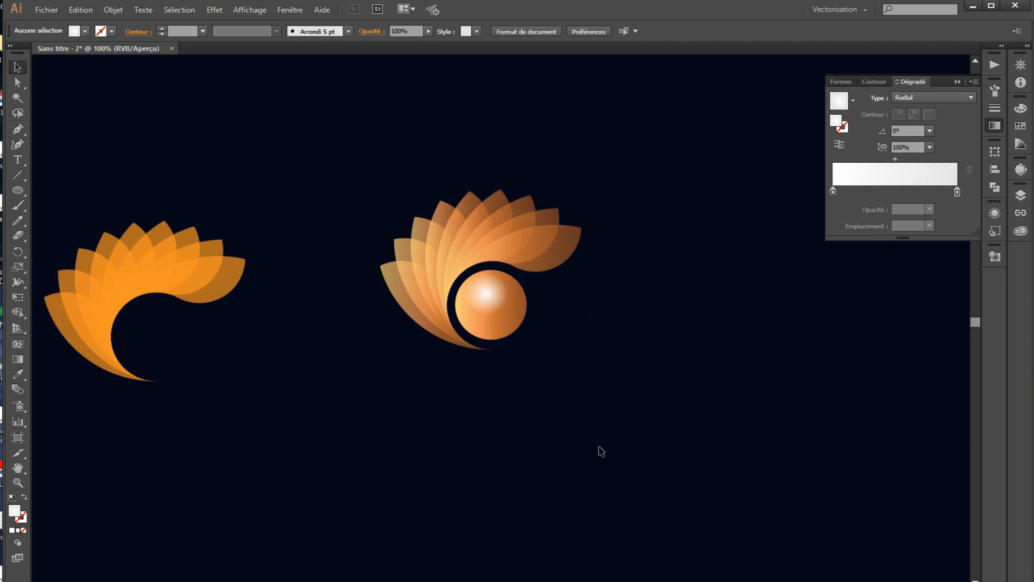
click(956, 81)
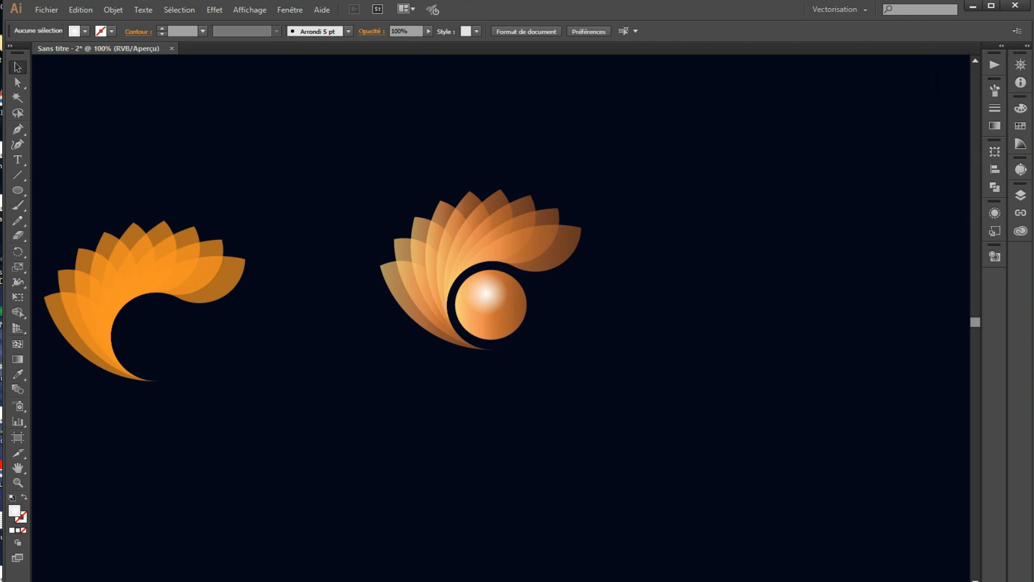
Add the point text VOTRE NOM below the petal emblem and enlarge it to about 53 pt
click(19, 159)
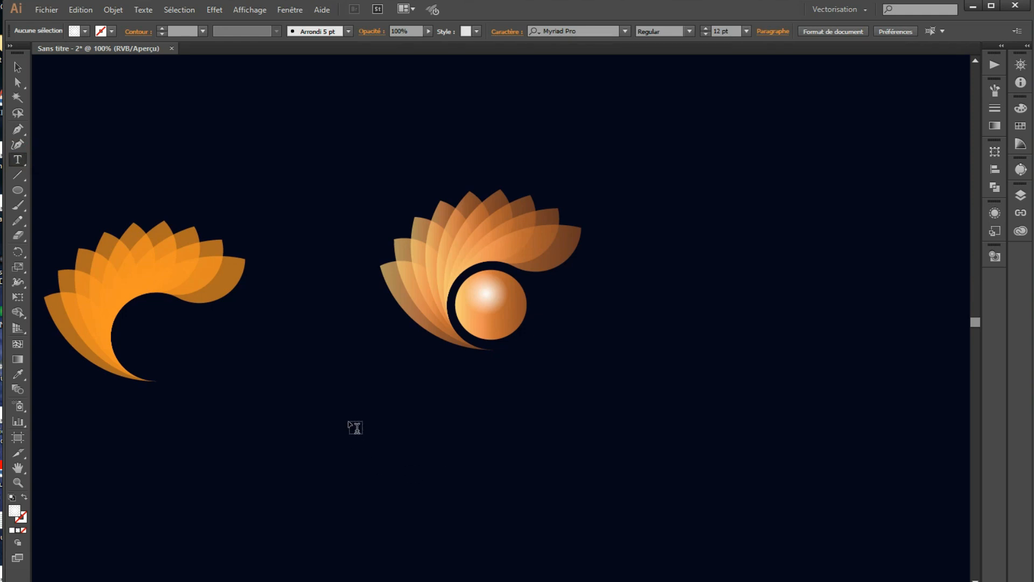
click(329, 377)
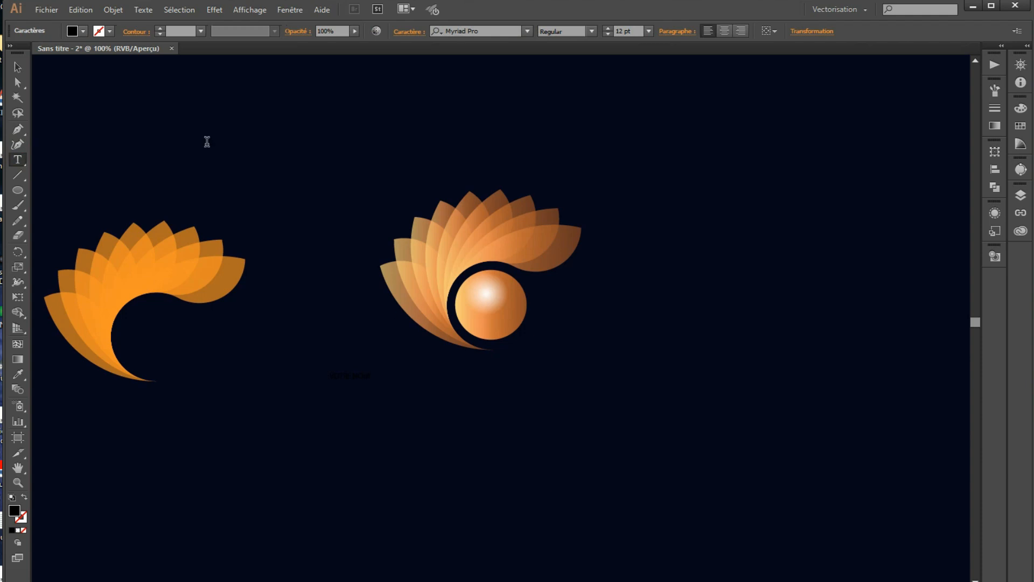
click(18, 68)
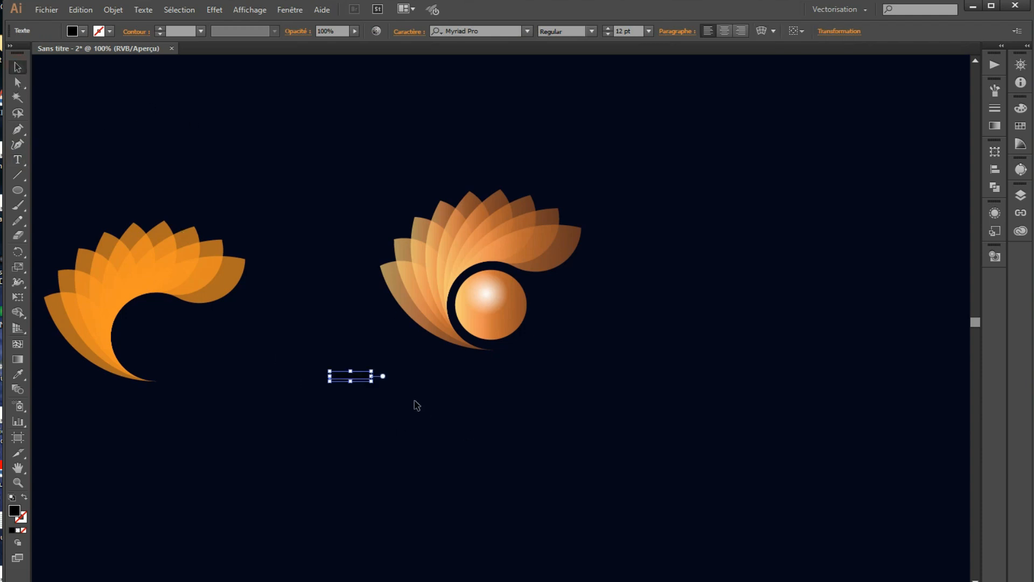
drag(372, 381, 514, 472)
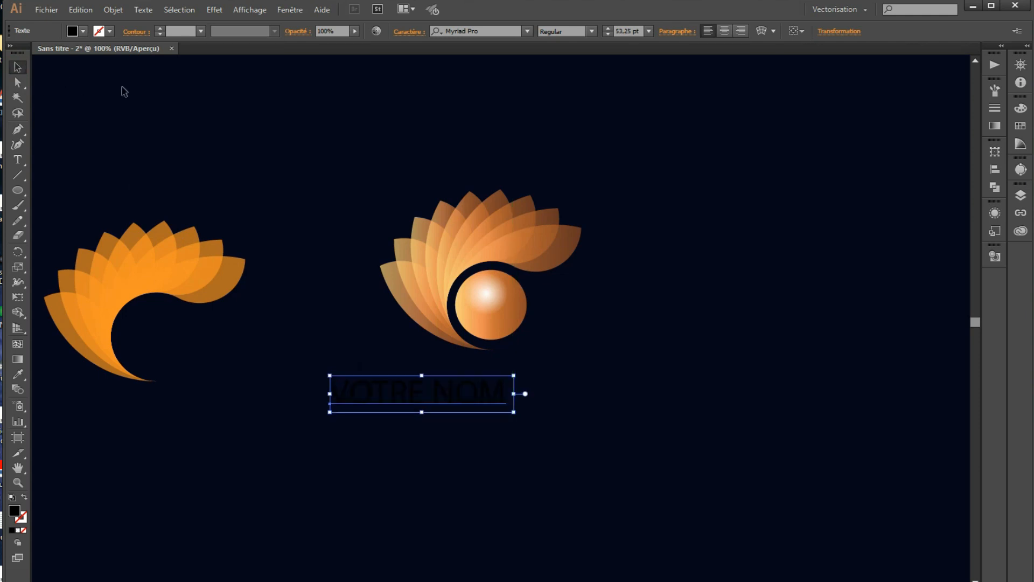
Fill all the characters of VOTRE NOM with the light orange swatch
click(19, 176)
click(18, 160)
click(399, 385)
drag(339, 389, 545, 383)
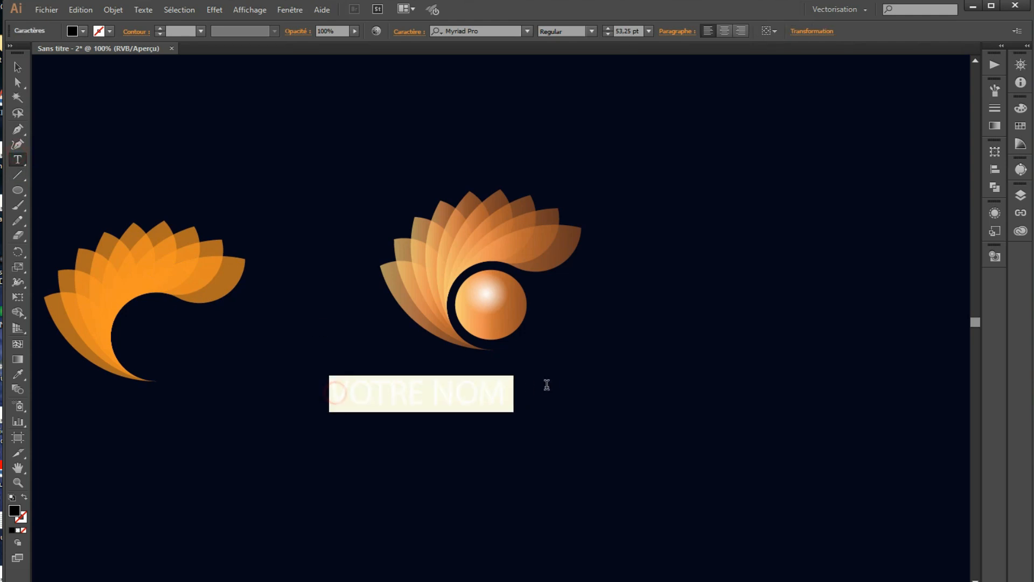
click(84, 31)
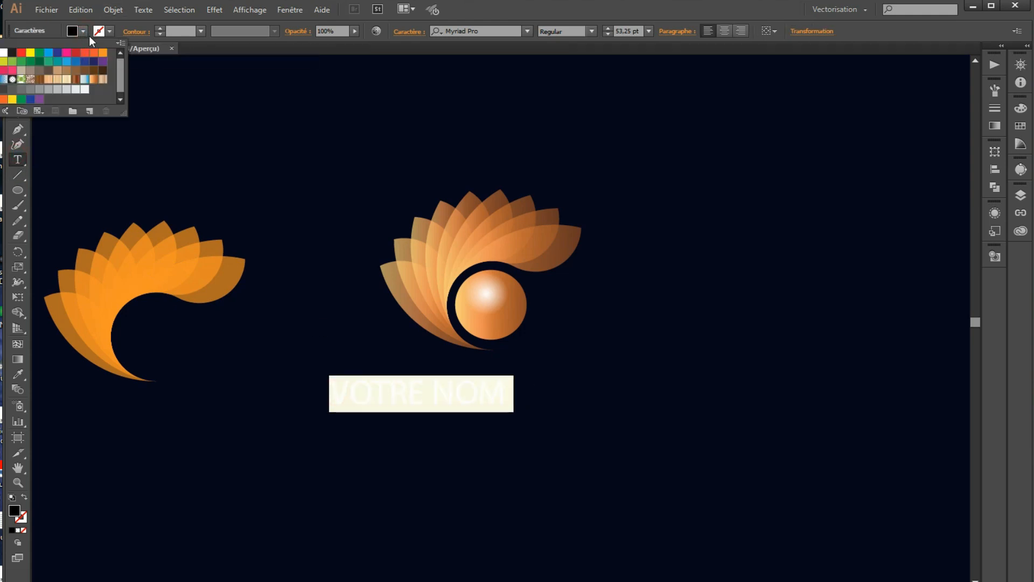
click(103, 54)
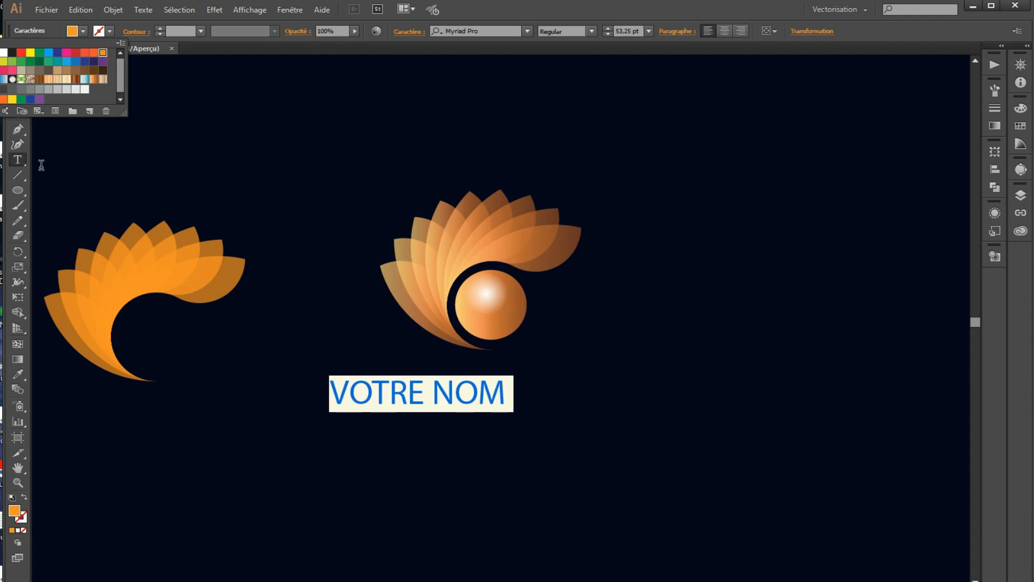
click(19, 65)
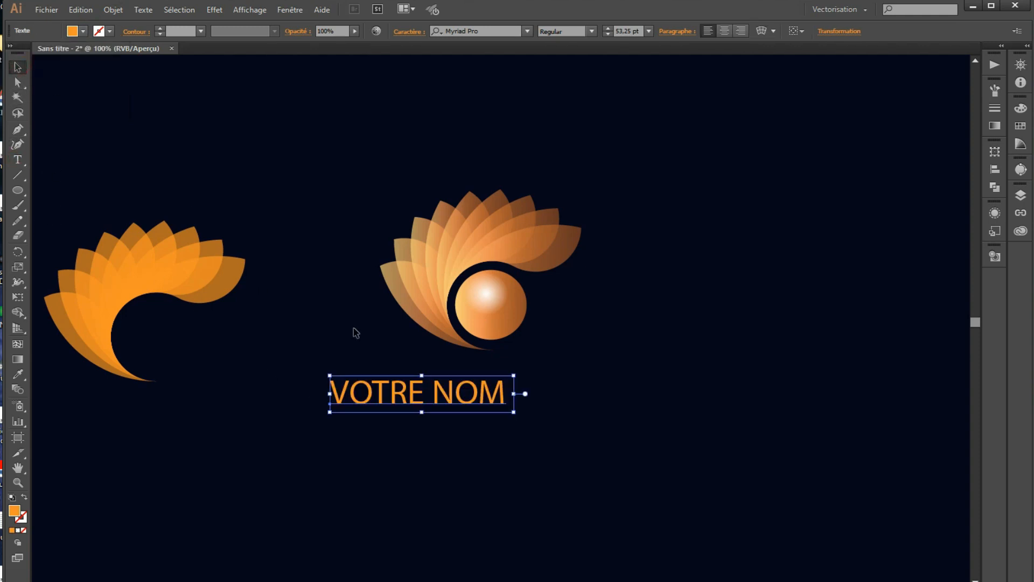
Try the VOTRE NOM text beside the sphere, and settle it centred just below the petal emblem
drag(453, 389, 620, 313)
click(630, 363)
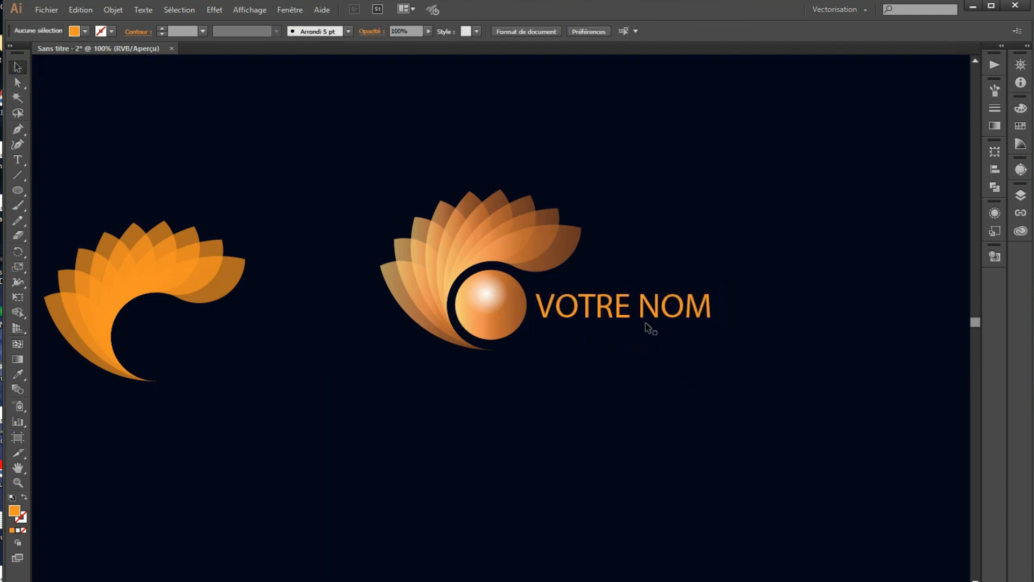
drag(650, 307, 508, 375)
click(649, 353)
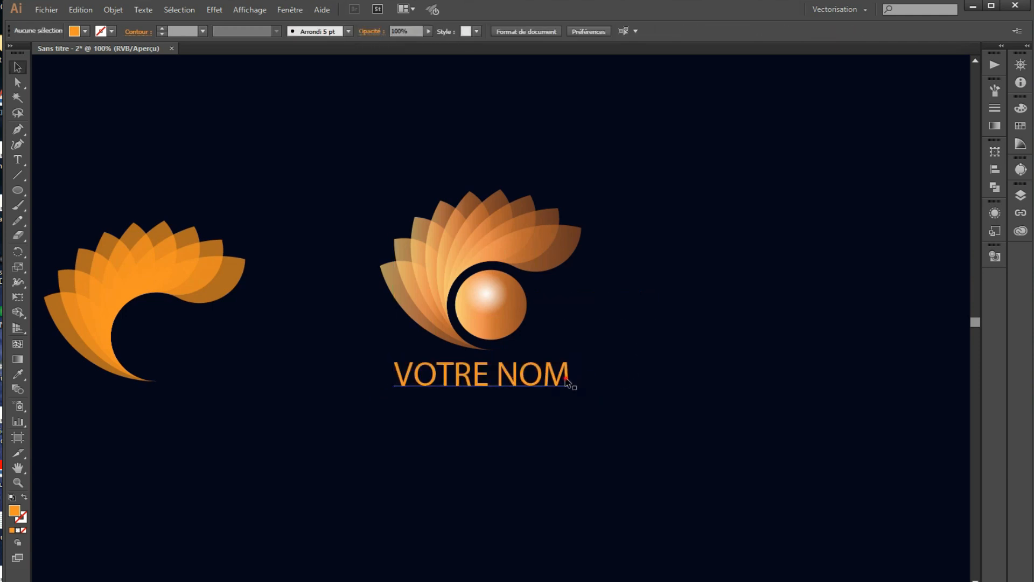
Set the VOTRE NOM text in the Tw Cen MT font with the Bold style
click(567, 383)
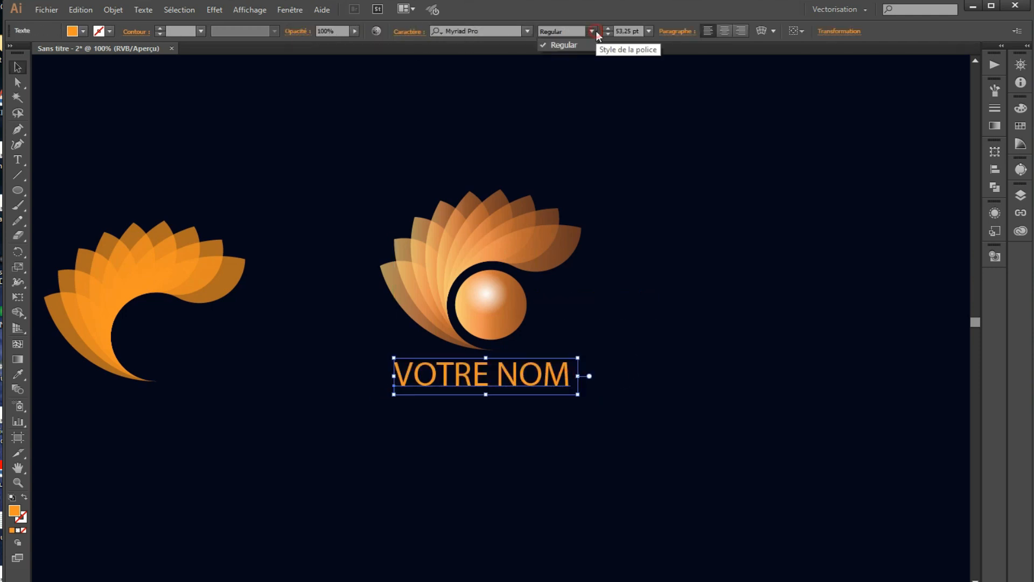
click(527, 30)
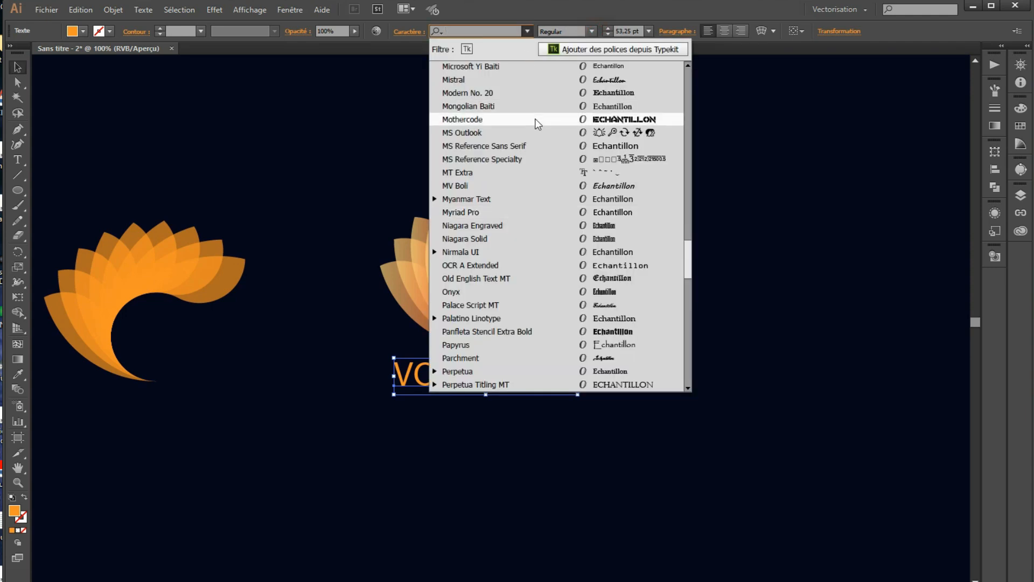
drag(688, 265, 691, 320)
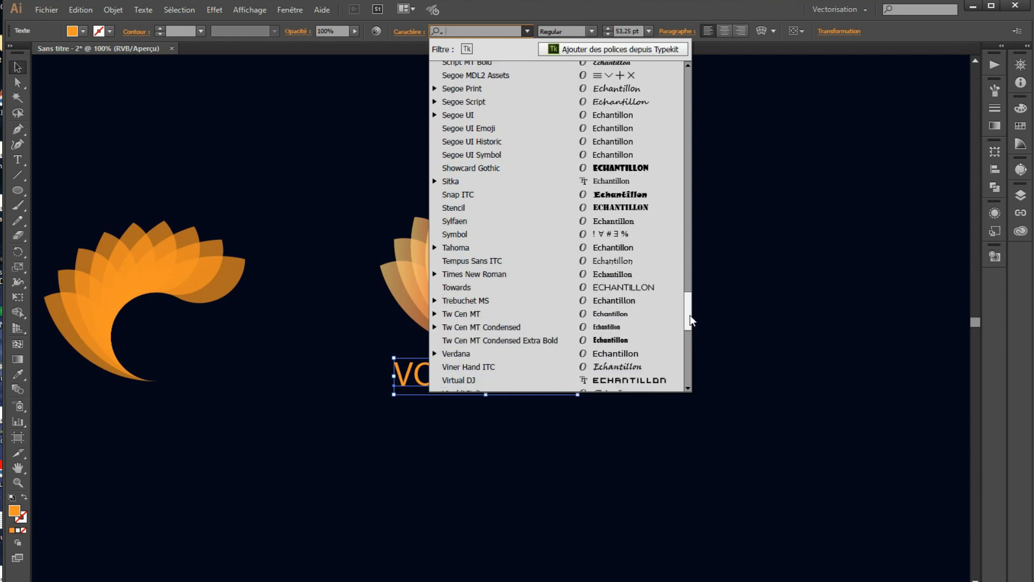
click(658, 316)
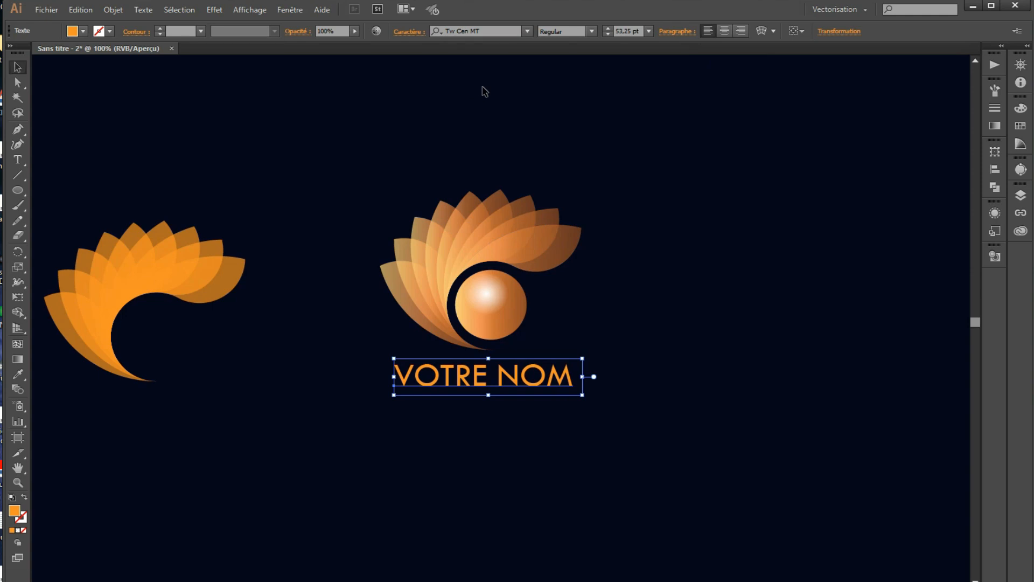
click(591, 31)
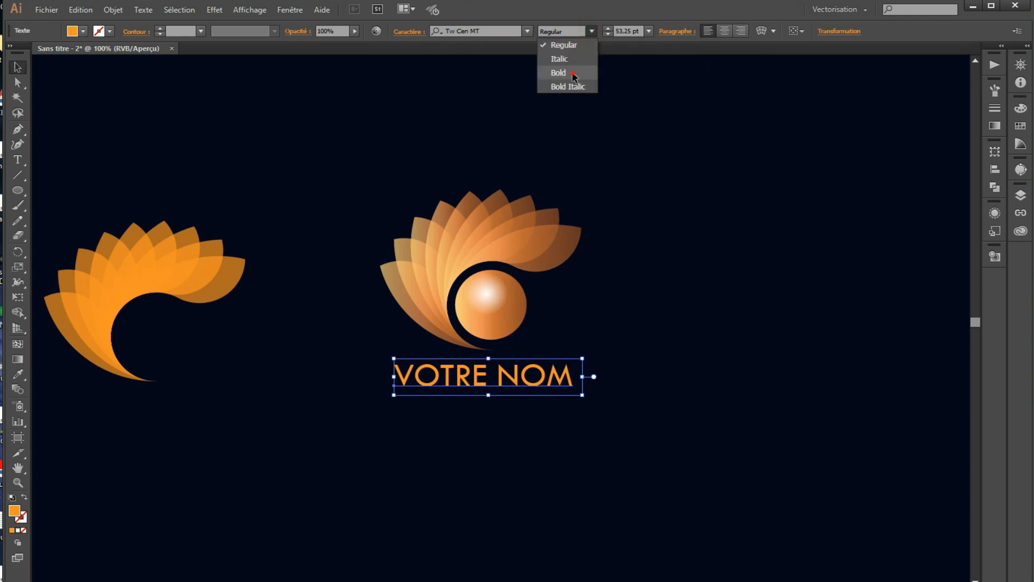
click(573, 76)
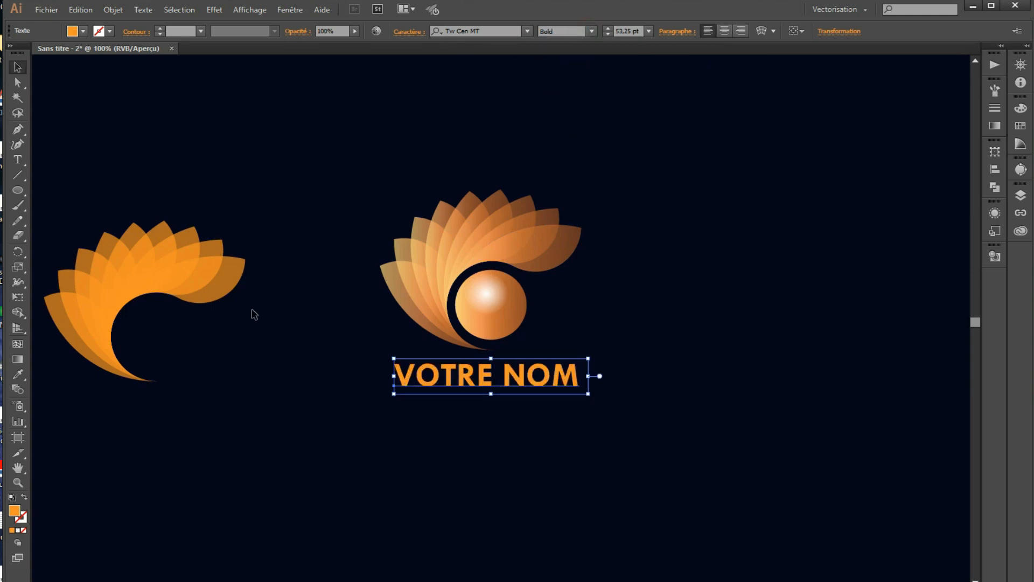
click(767, 356)
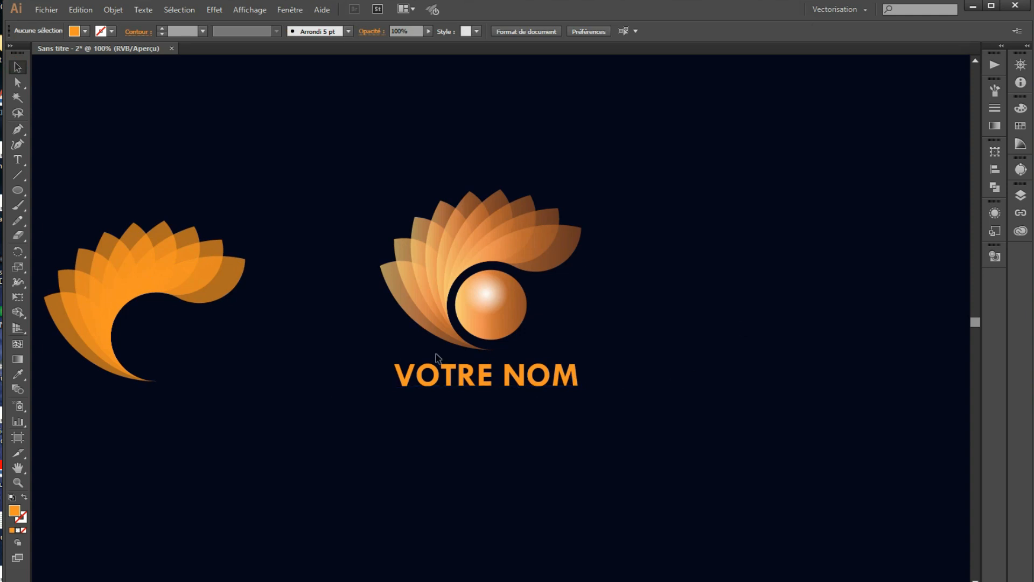
Add a new fill to the VOTRE NOM text's appearance and apply the light-orange-to-brown gradient swatch to it
click(556, 392)
click(997, 214)
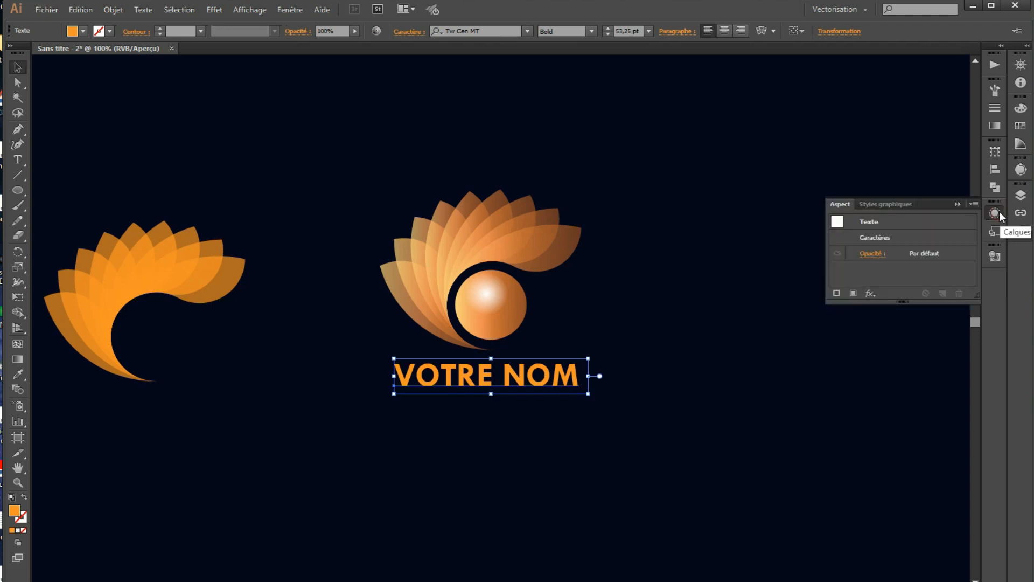
click(998, 213)
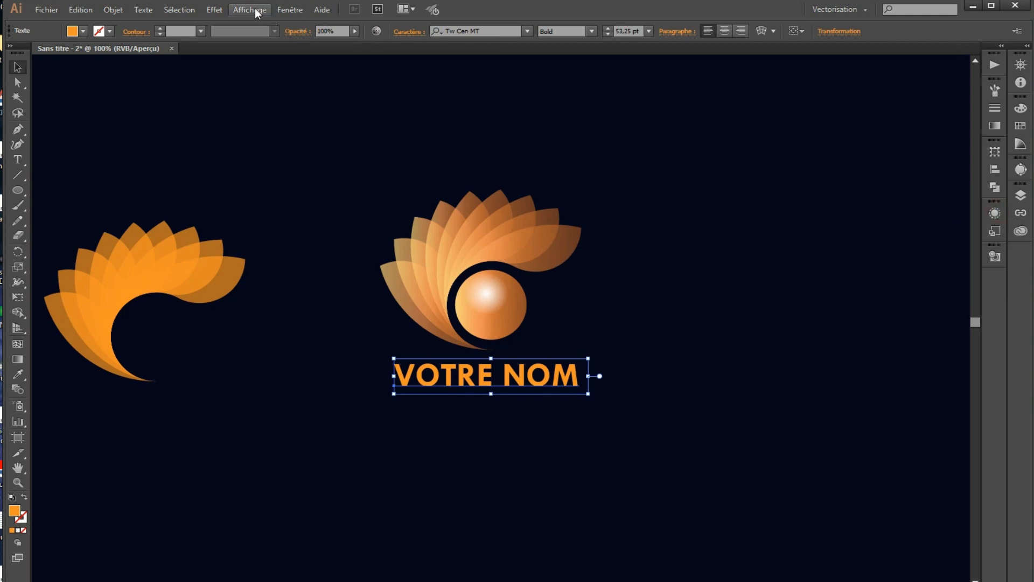
click(290, 10)
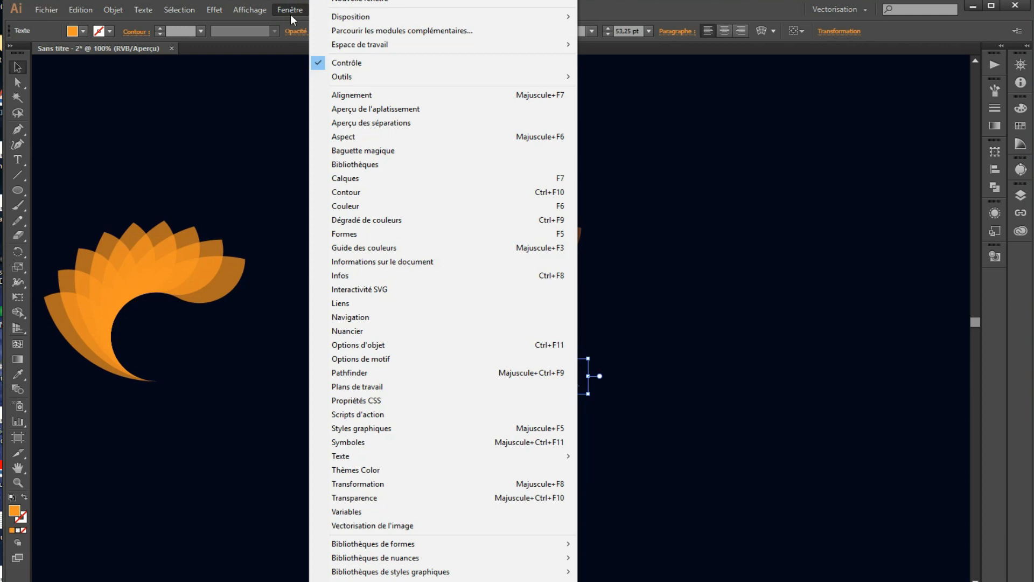
click(377, 138)
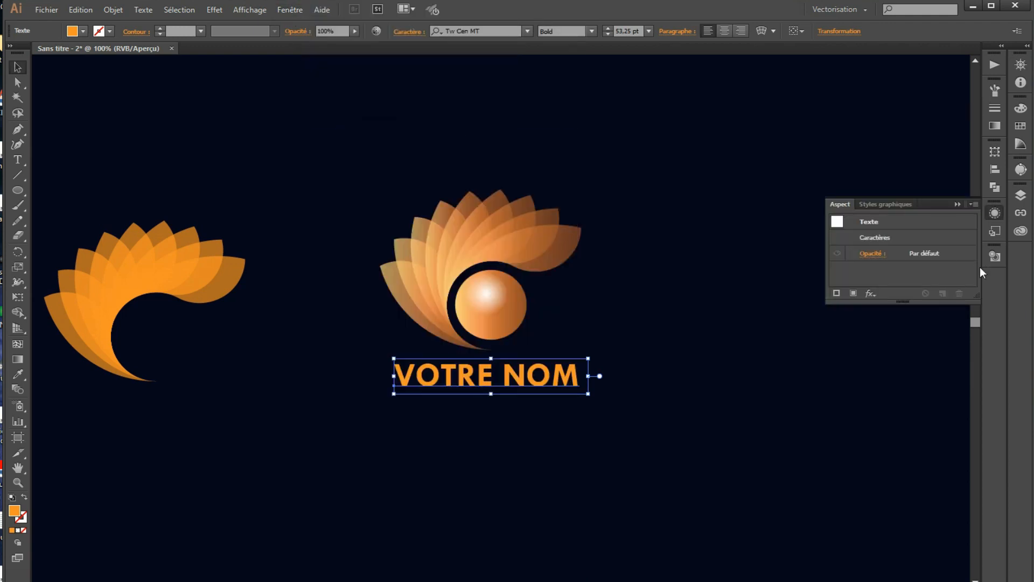
click(856, 292)
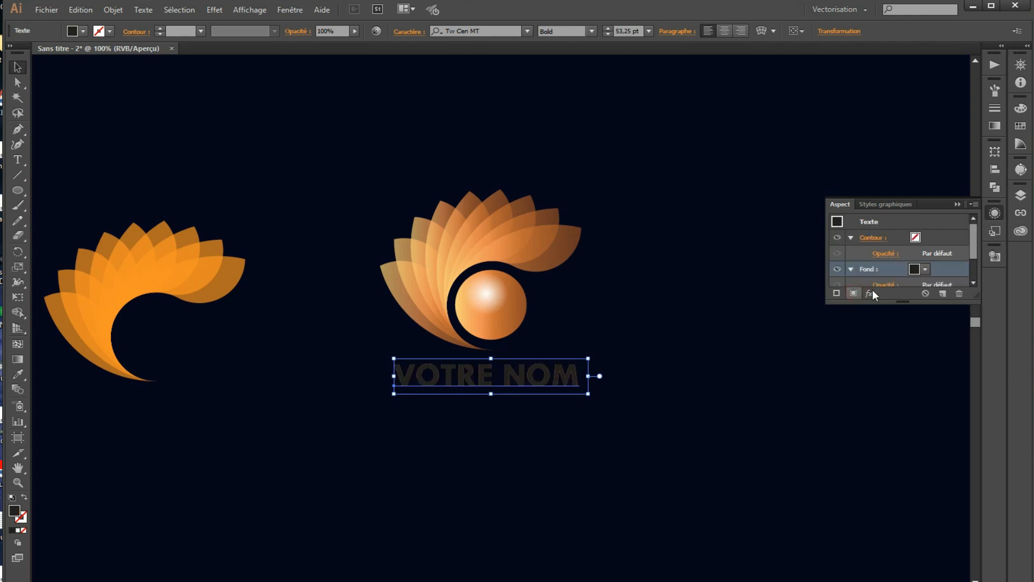
click(925, 269)
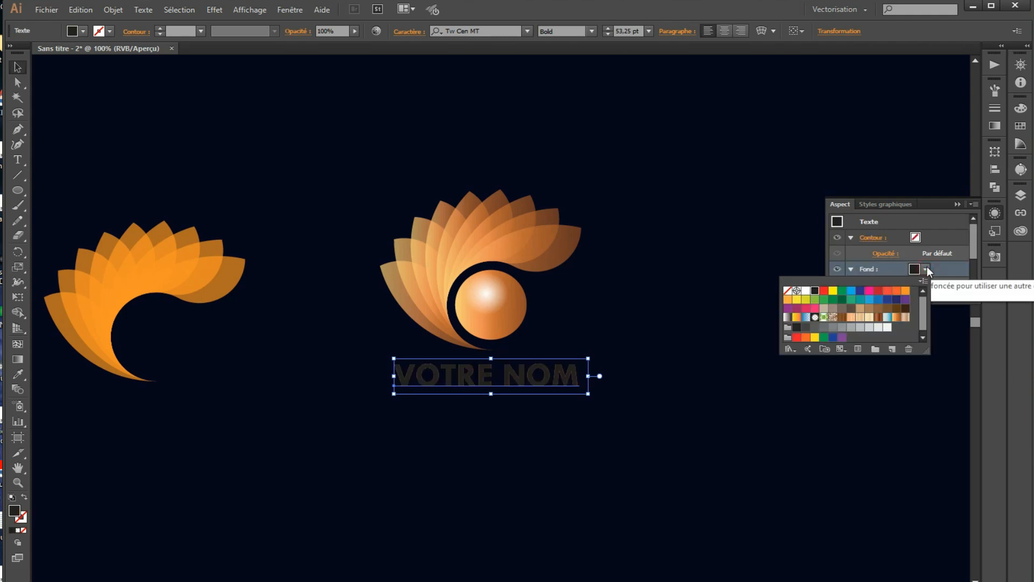
click(898, 319)
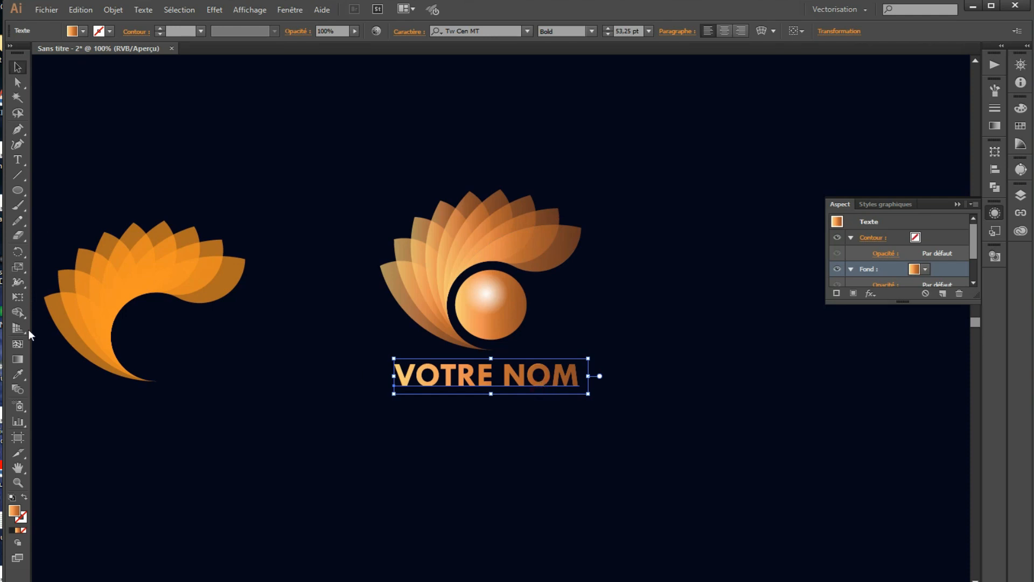
Redraw the text's gradient nearly horizontally from the V to the final M with the Gradient tool
click(18, 358)
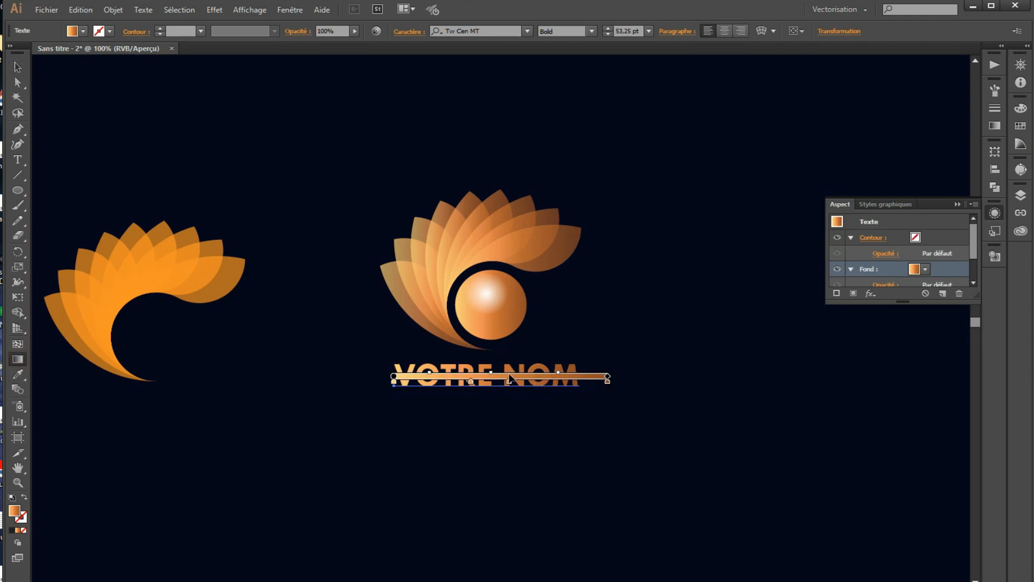
mouse_move(524, 345)
mouse_down()
mouse_move(492, 414)
mouse_move(483, 400)
mouse_up()
drag(392, 376, 580, 377)
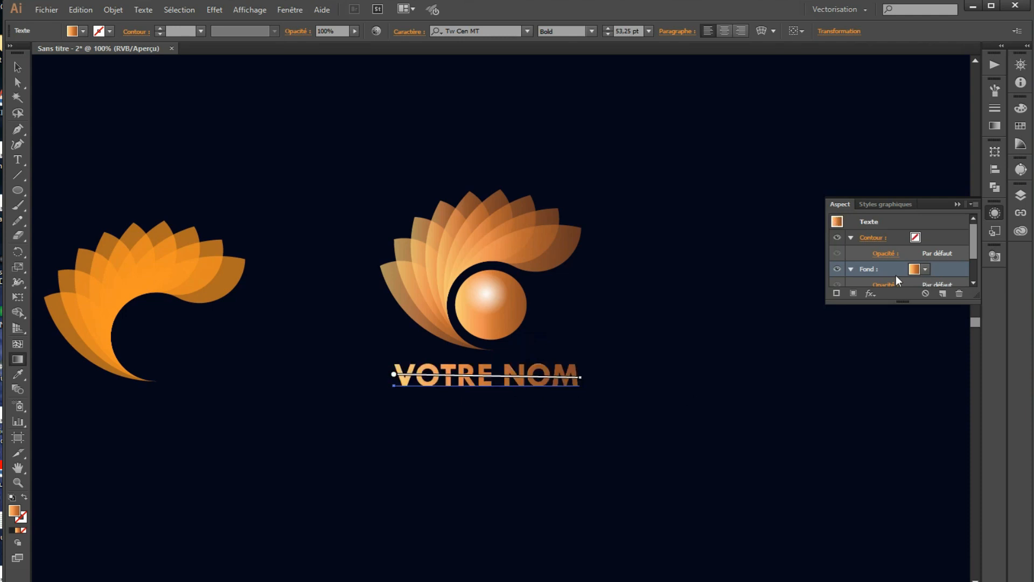
Delete the text gradient's dark brown end stop, move the darker orange stop to 100% and the middle stop to about 57%
click(992, 125)
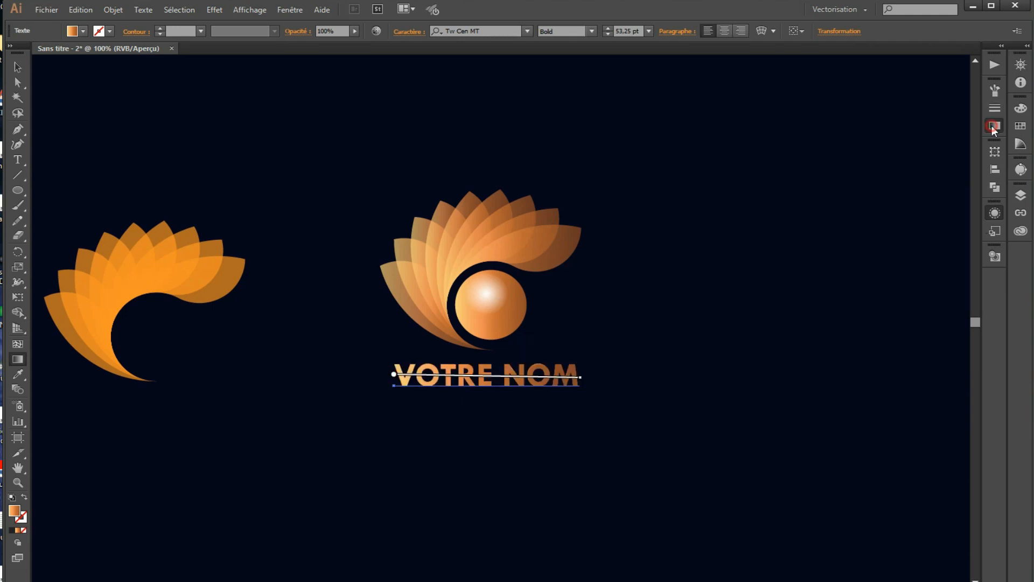
drag(902, 193, 916, 193)
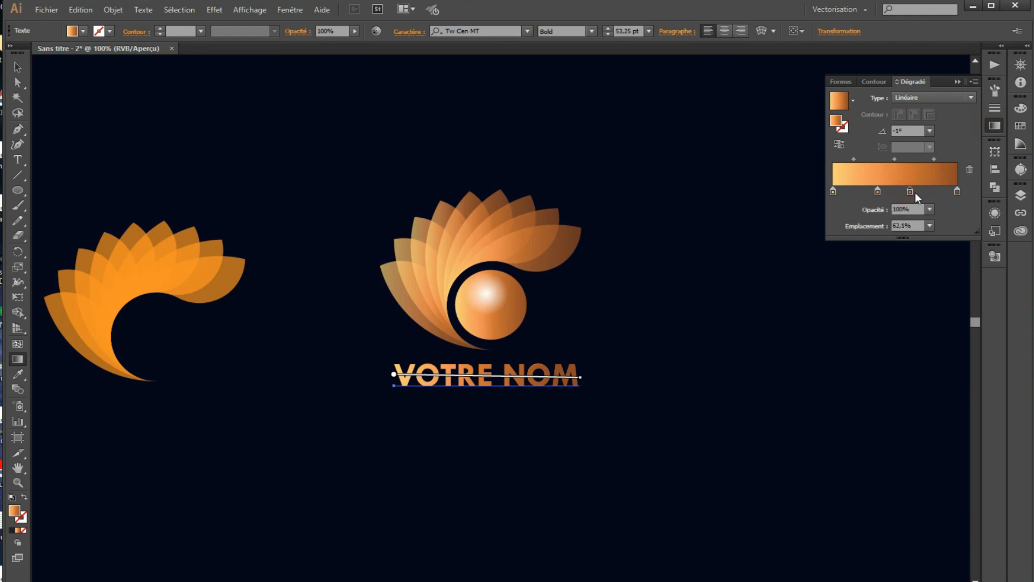
click(957, 192)
click(969, 168)
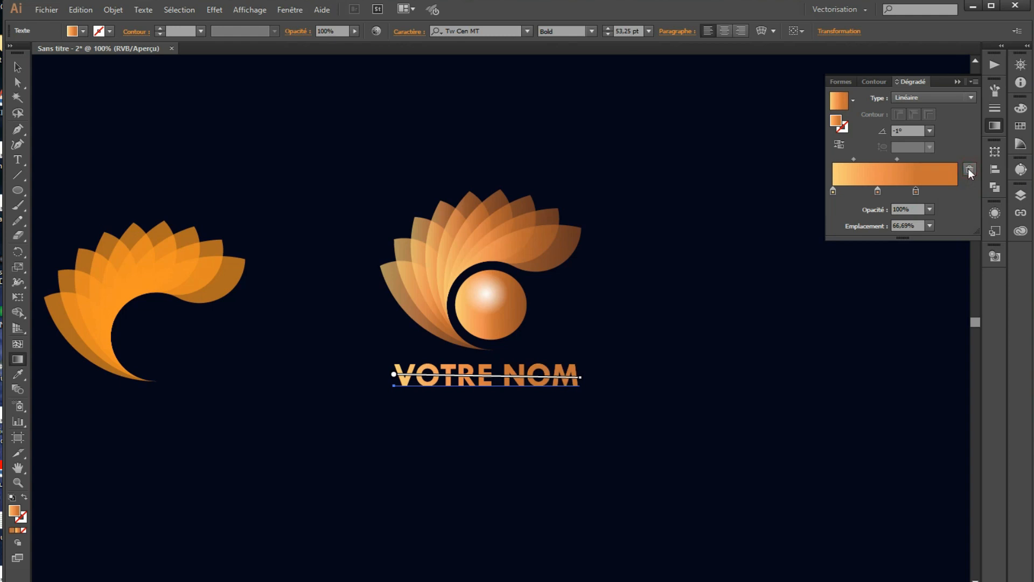
drag(915, 191, 964, 191)
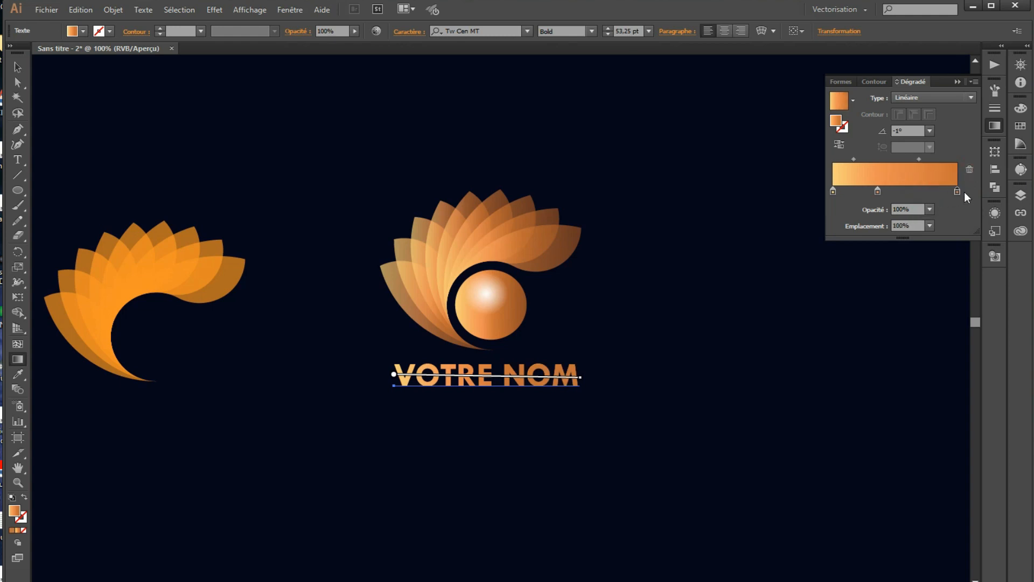
drag(877, 193, 903, 193)
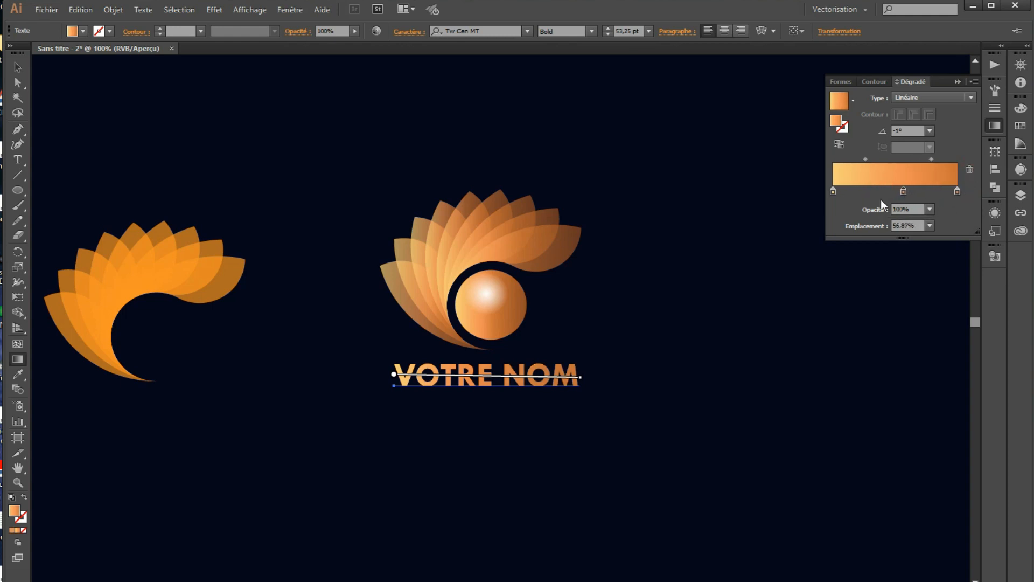
Recolour the start stop of the text's gradient with the vivid orange swatch from the bright colour group
click(834, 192)
double_click(834, 191)
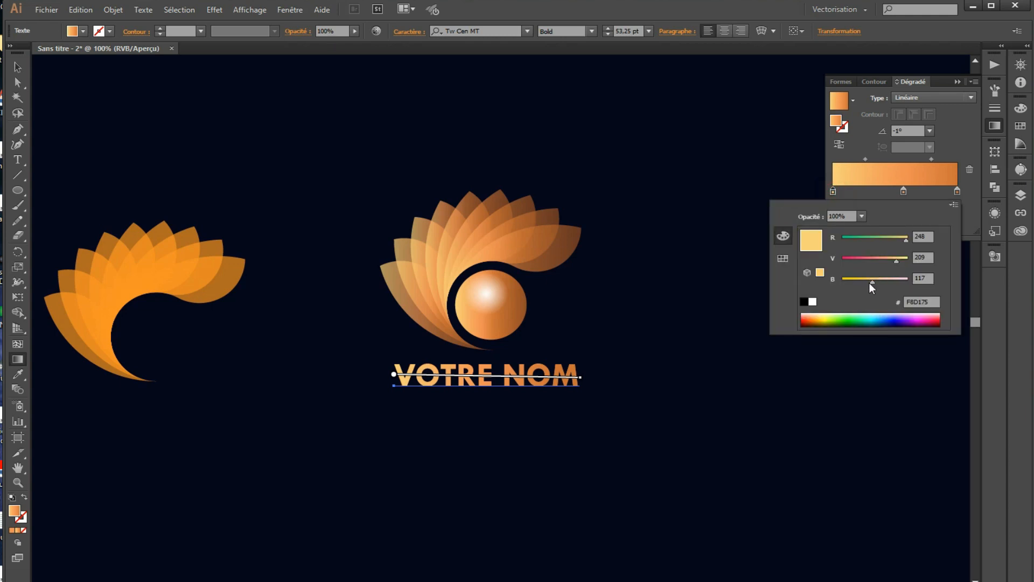
drag(895, 258, 878, 246)
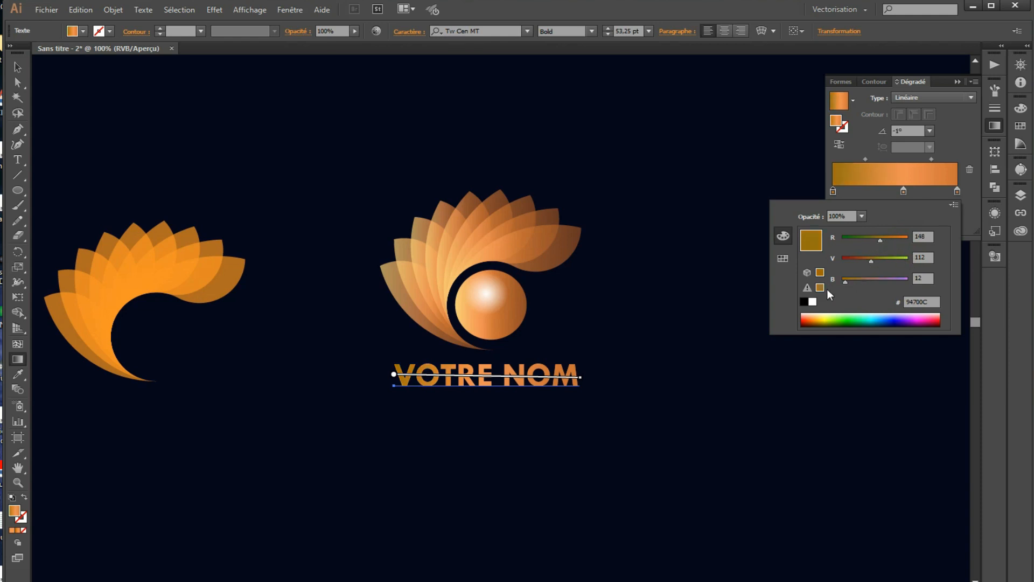
click(783, 260)
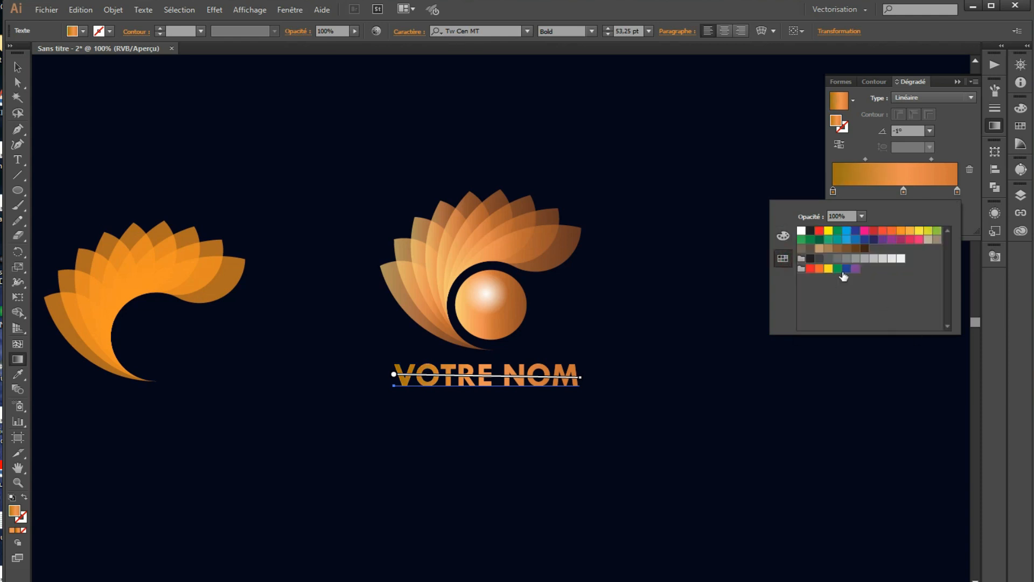
click(819, 268)
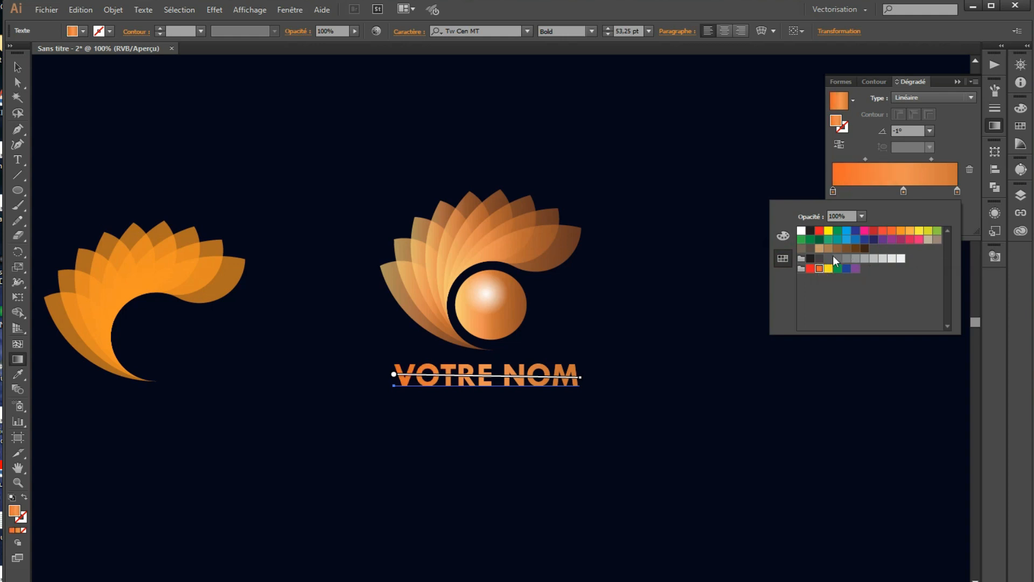
Darken the start stop of the text's gradient to R 155, G 66, B 34 and move the middle stop to 49.73%
click(784, 235)
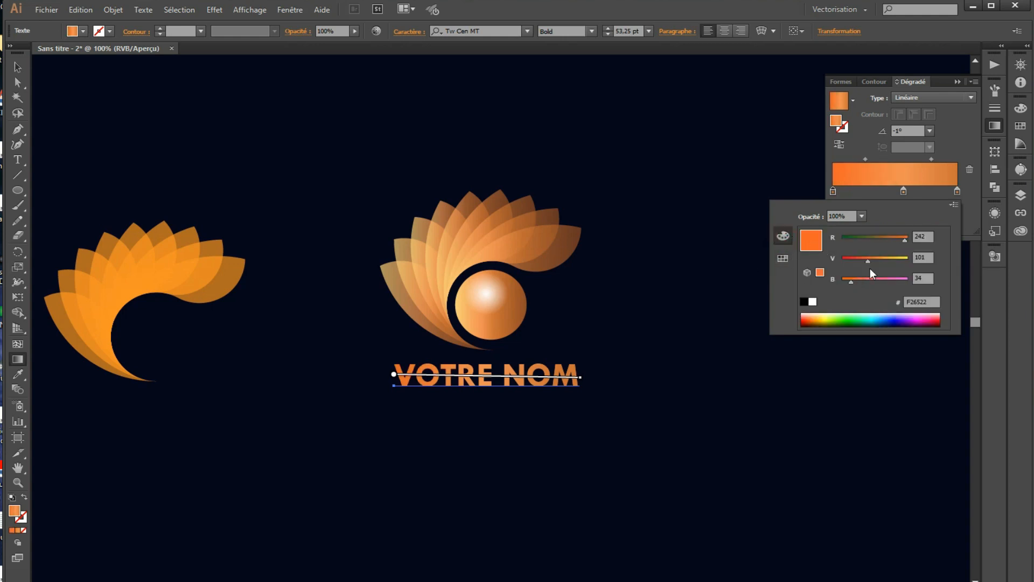
drag(906, 239, 858, 261)
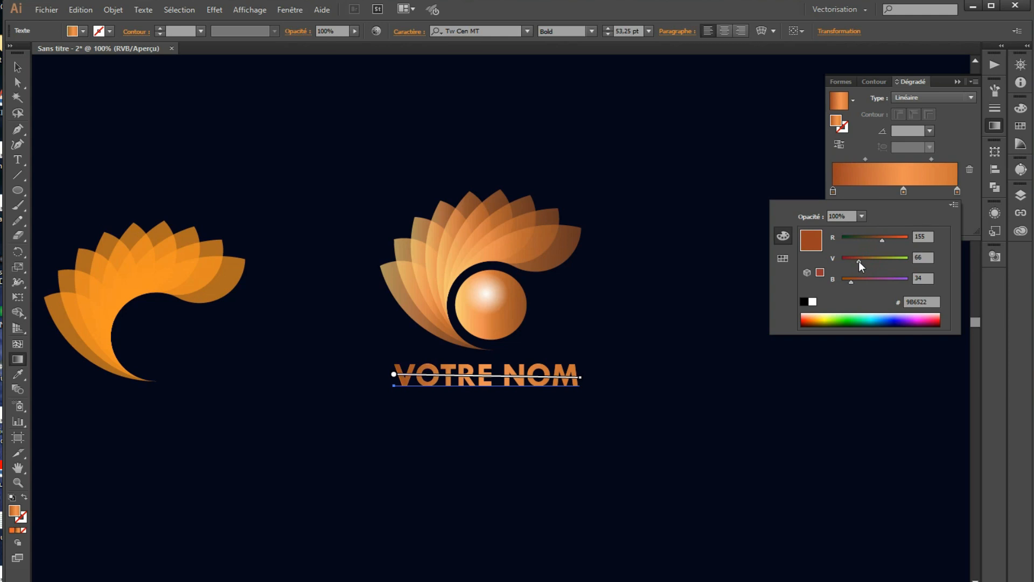
click(904, 190)
drag(902, 190, 895, 193)
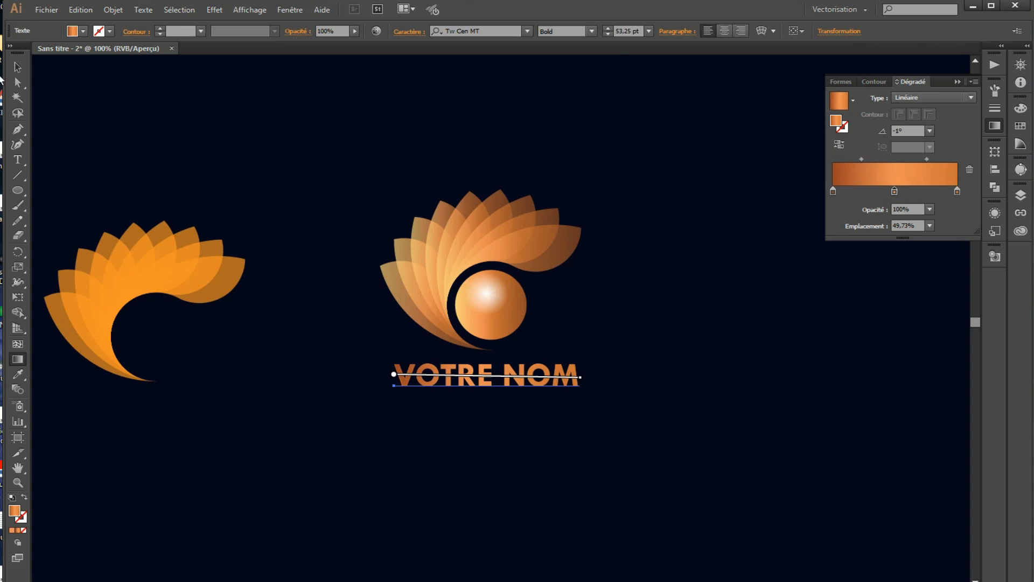
click(17, 67)
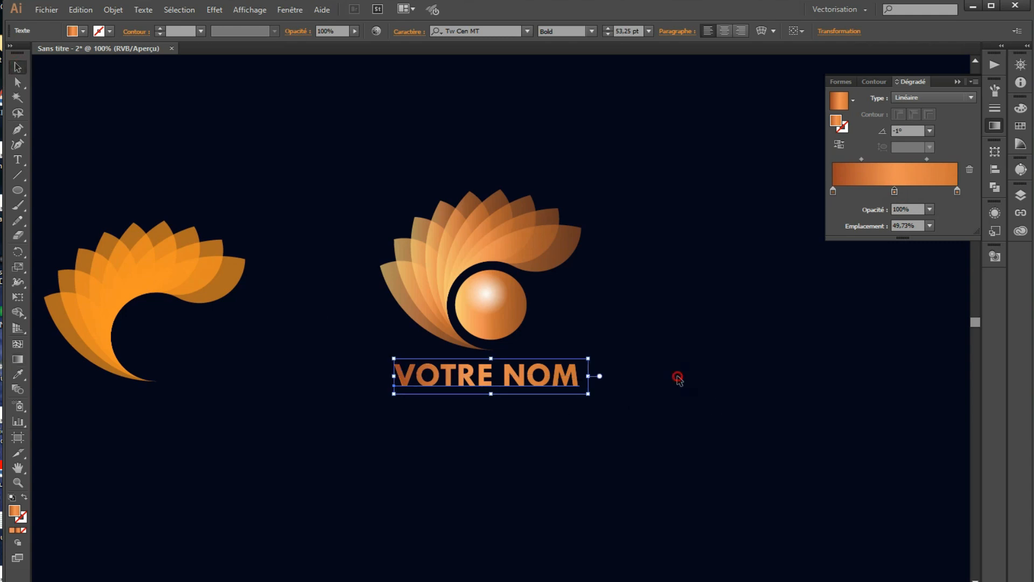
click(677, 378)
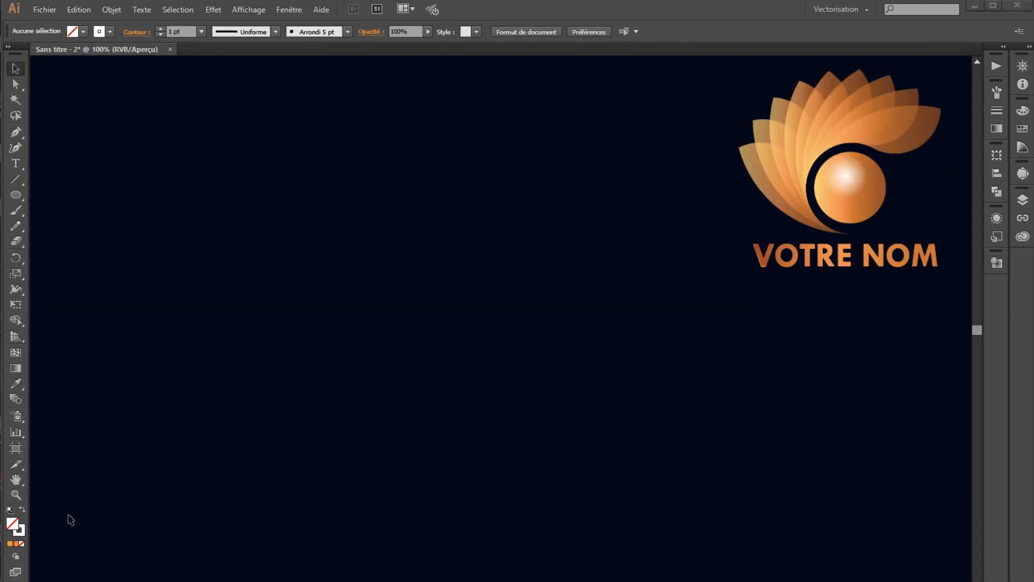
Draw an unfilled circle with a 1 pt white outline, about 321 px across, in the empty area beside the logo
click(110, 32)
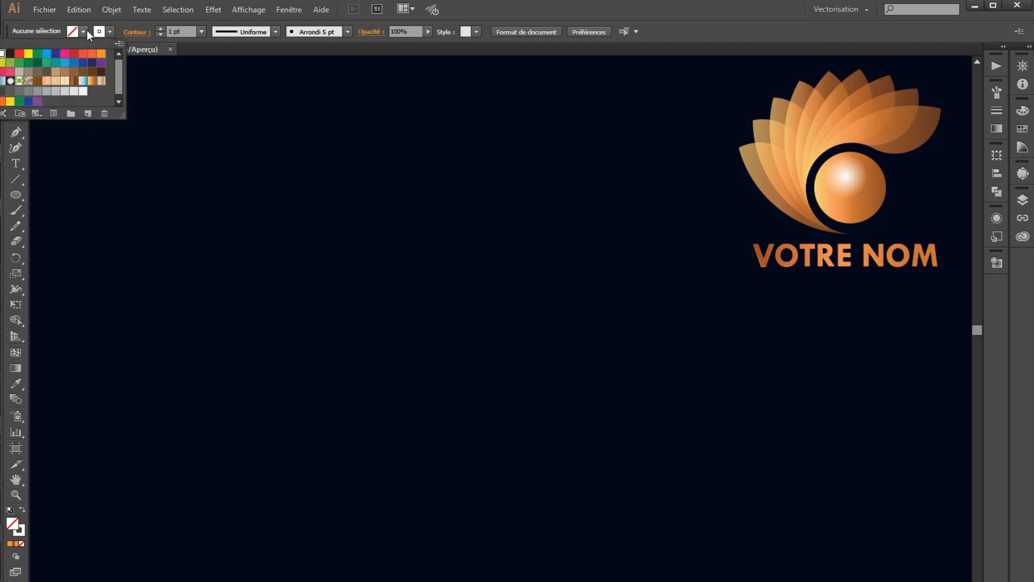
click(88, 31)
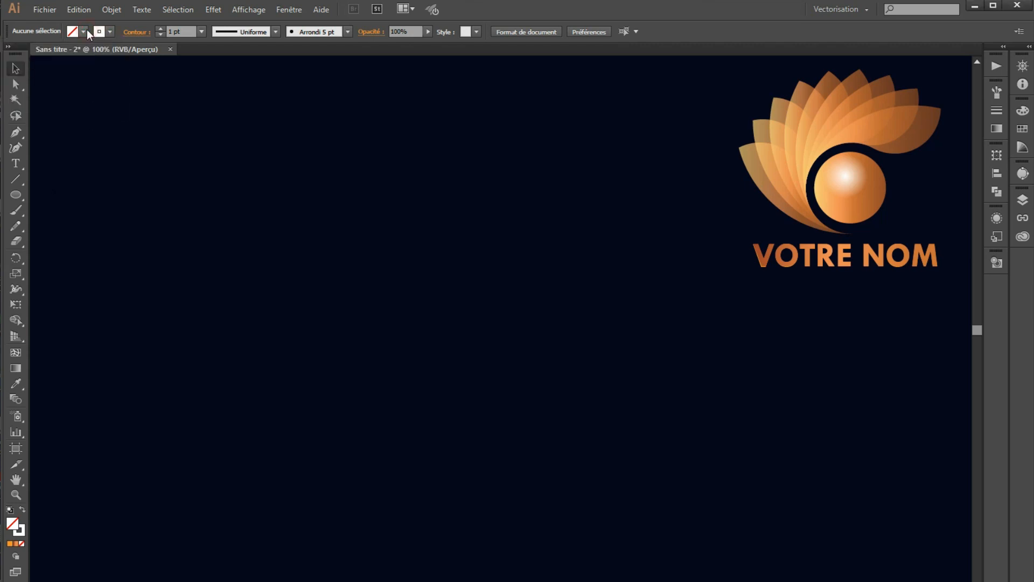
click(16, 195)
drag(294, 197, 383, 316)
click(16, 69)
drag(380, 280, 381, 289)
drag(413, 324, 384, 297)
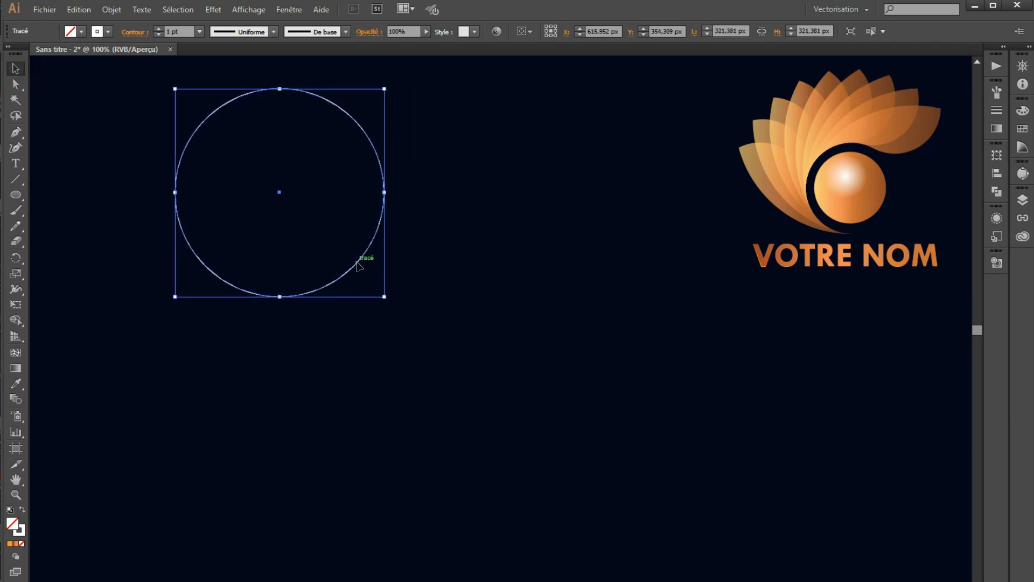
Duplicate the circle half its width to the right, then duplicate both circles nearly half their height downward
drag(360, 265, 464, 273)
drag(617, 124, 111, 265)
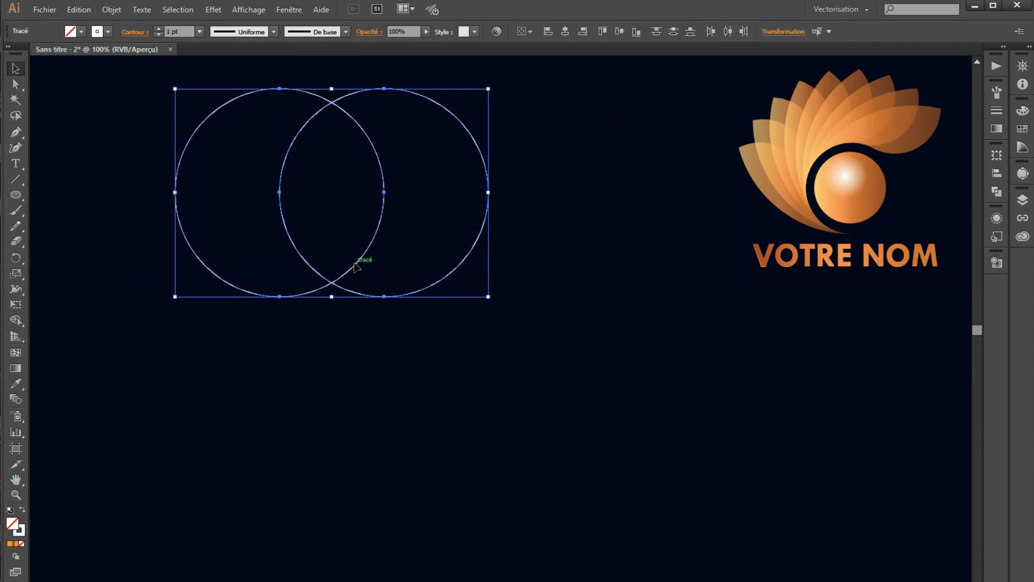
drag(358, 266, 356, 359)
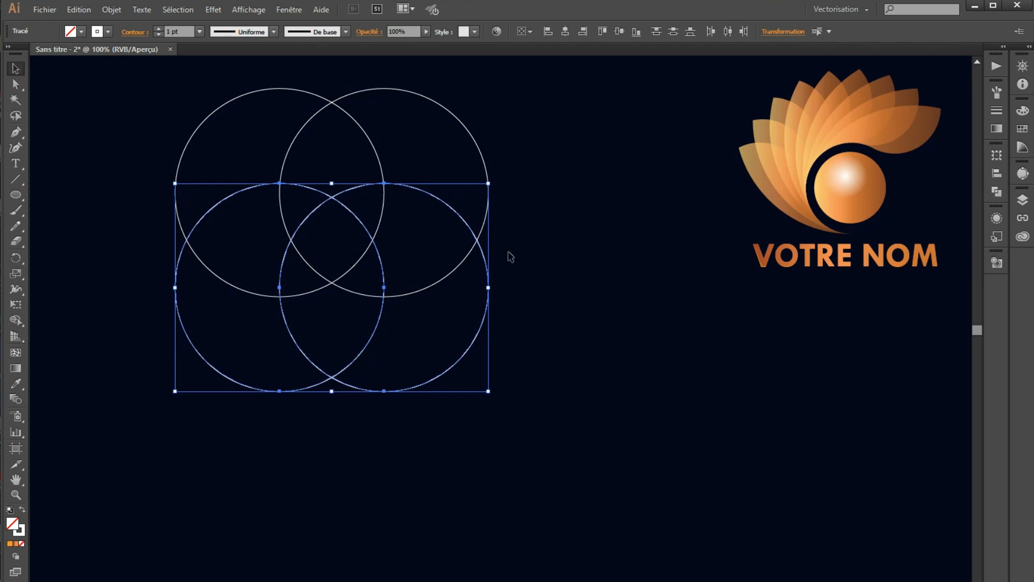
Fill the shield-shaped region at the lower centre of the four circles with the pale cream gradient swatch using Shape Builder
drag(560, 118, 157, 484)
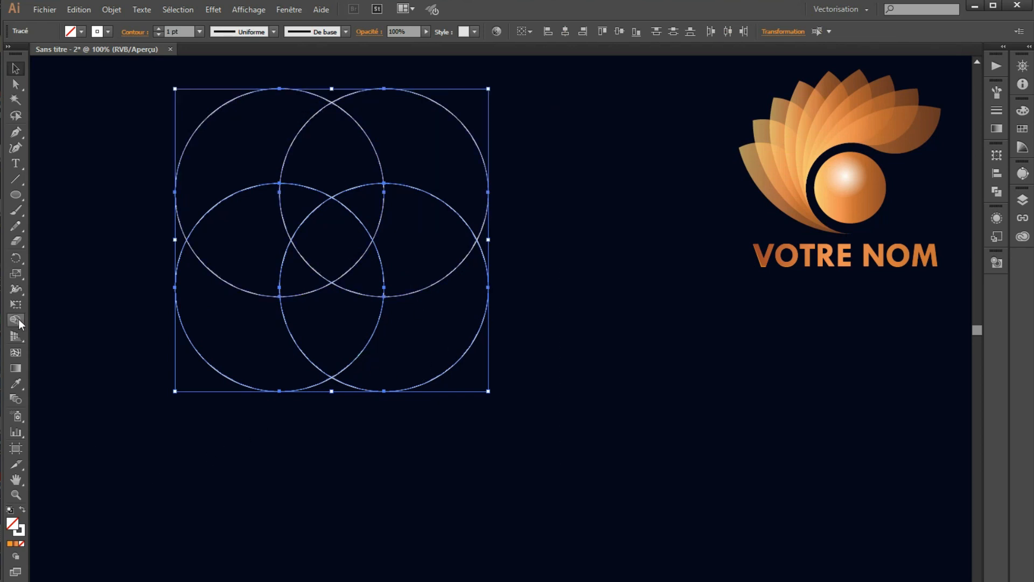
click(17, 318)
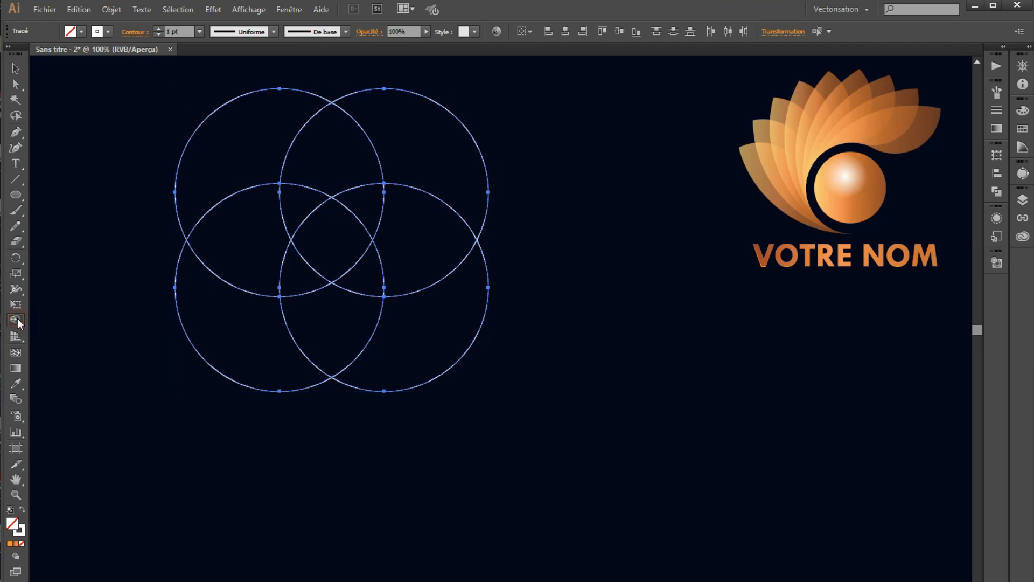
click(82, 30)
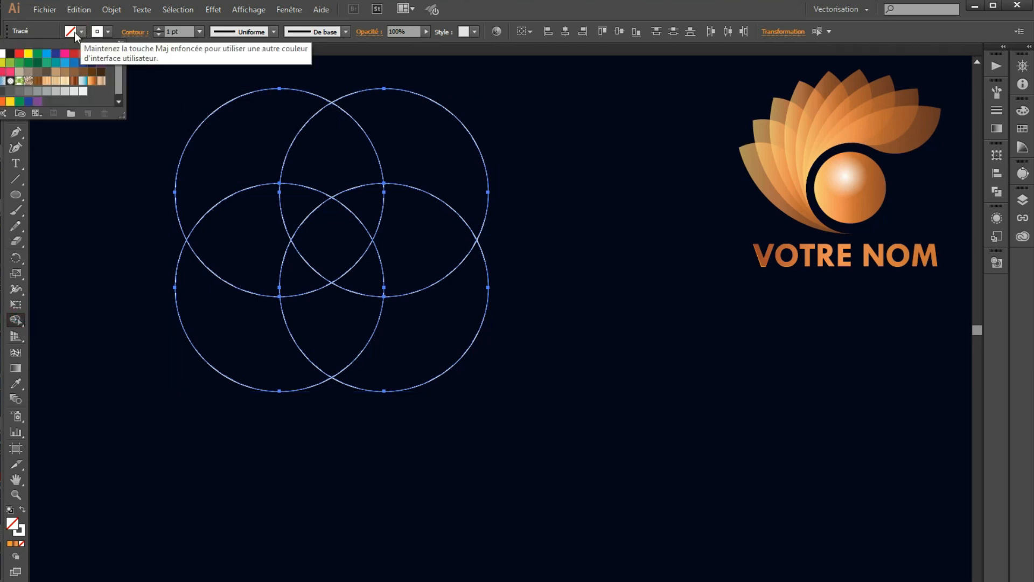
click(64, 83)
click(318, 308)
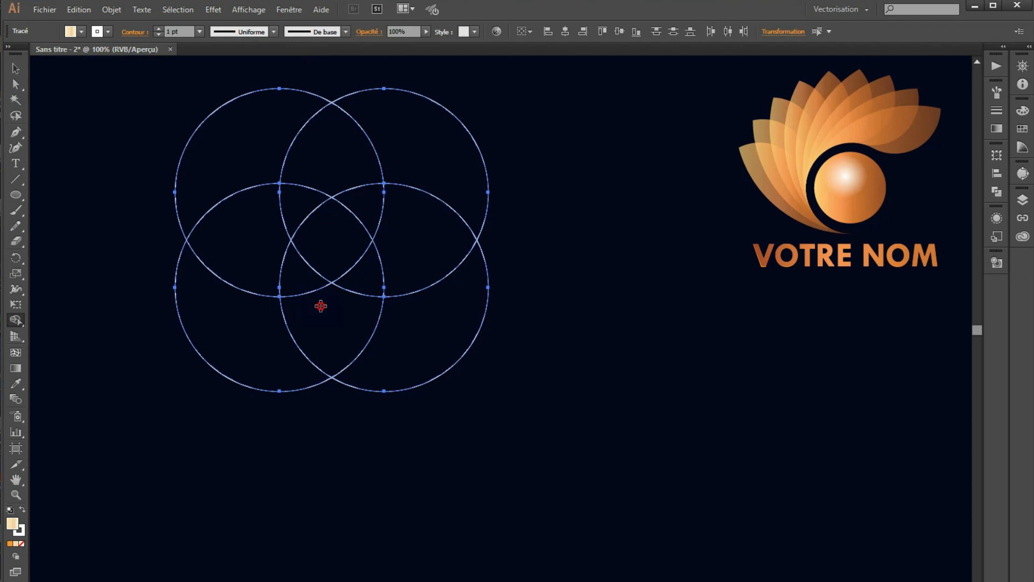
click(321, 310)
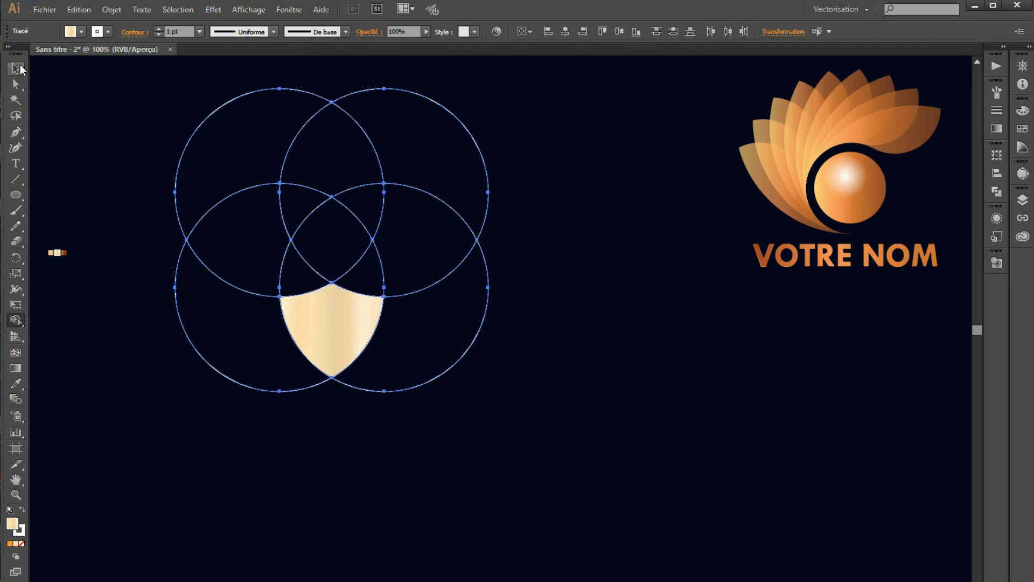
Delete all the leftover circle outlines on both sides, keeping only the cream shield
click(20, 66)
click(551, 348)
drag(552, 170, 454, 393)
key(Delete)
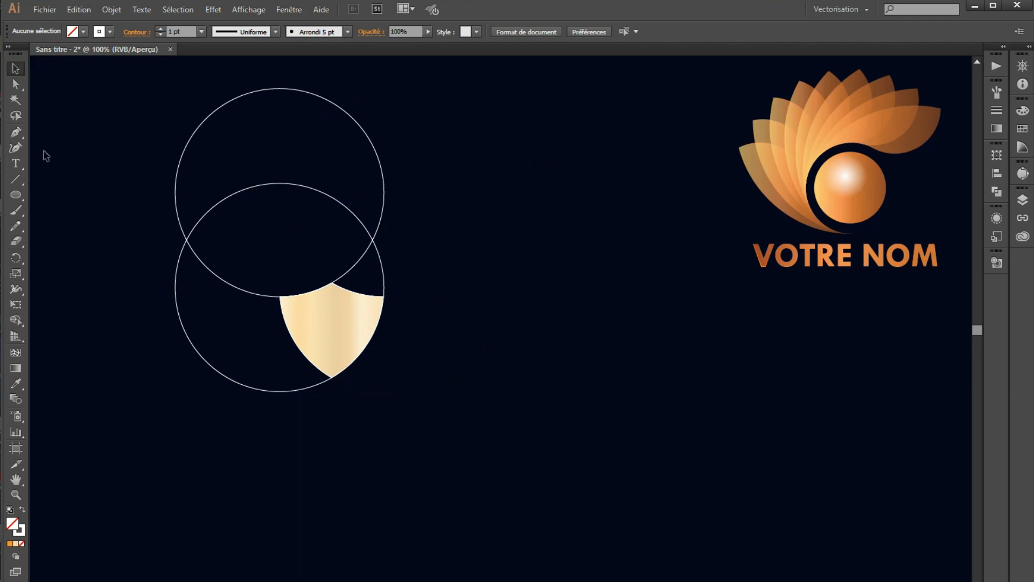
drag(63, 131, 213, 432)
key(Delete)
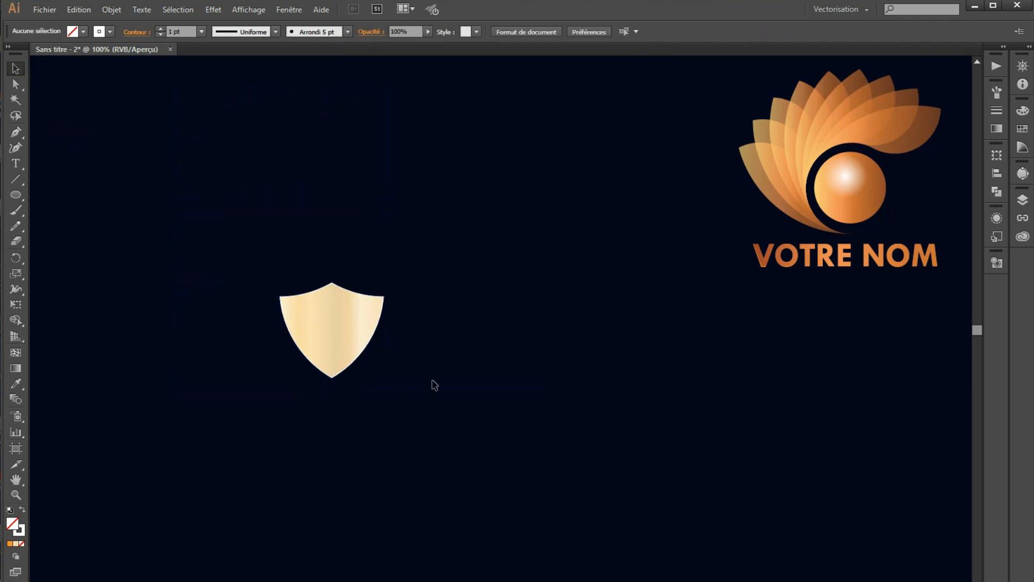
Enlarge the cream shield, narrow it slightly and place it directly below the VOTRE NOM logo
click(321, 330)
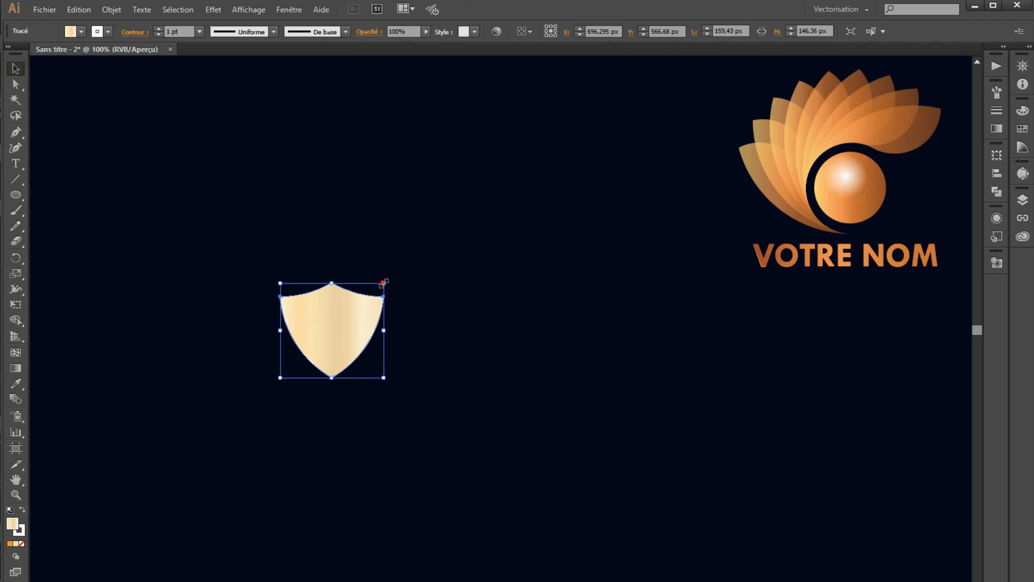
drag(386, 280, 447, 186)
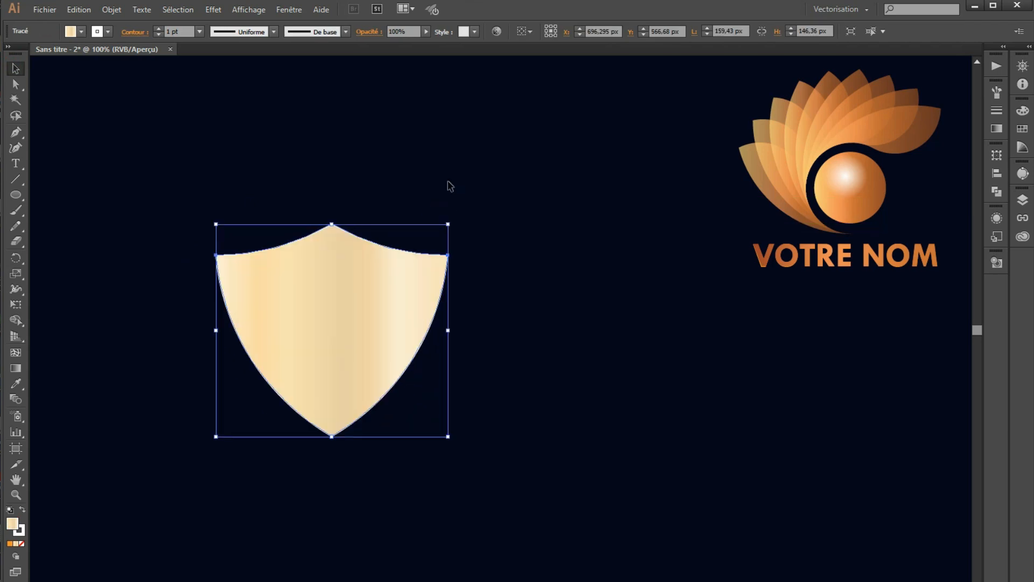
drag(447, 330, 407, 344)
drag(301, 336, 319, 283)
drag(302, 247, 844, 405)
click(506, 386)
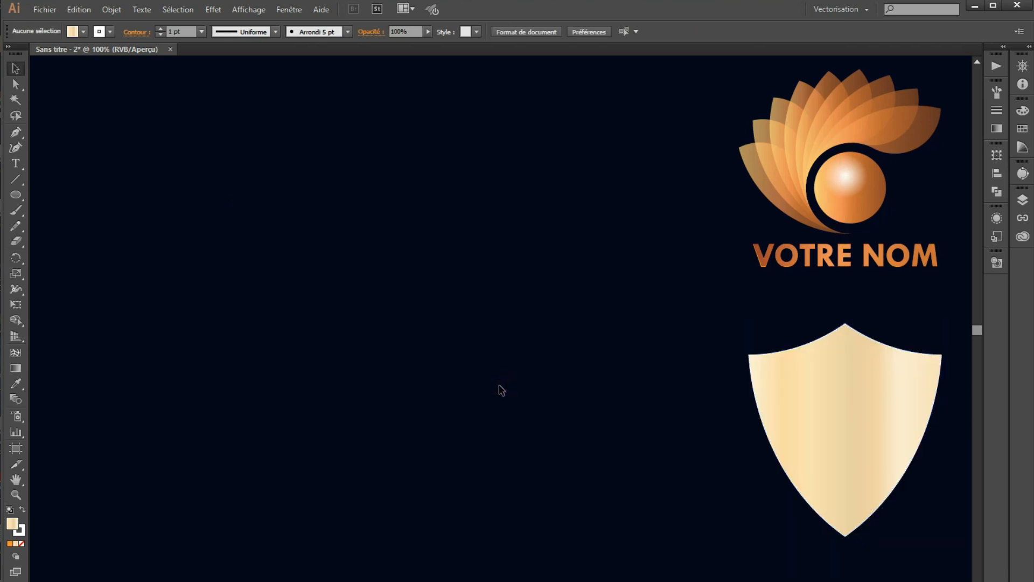
Draw an unfilled white-outlined circle about 268 px across and duplicate it half its width to the right
click(16, 196)
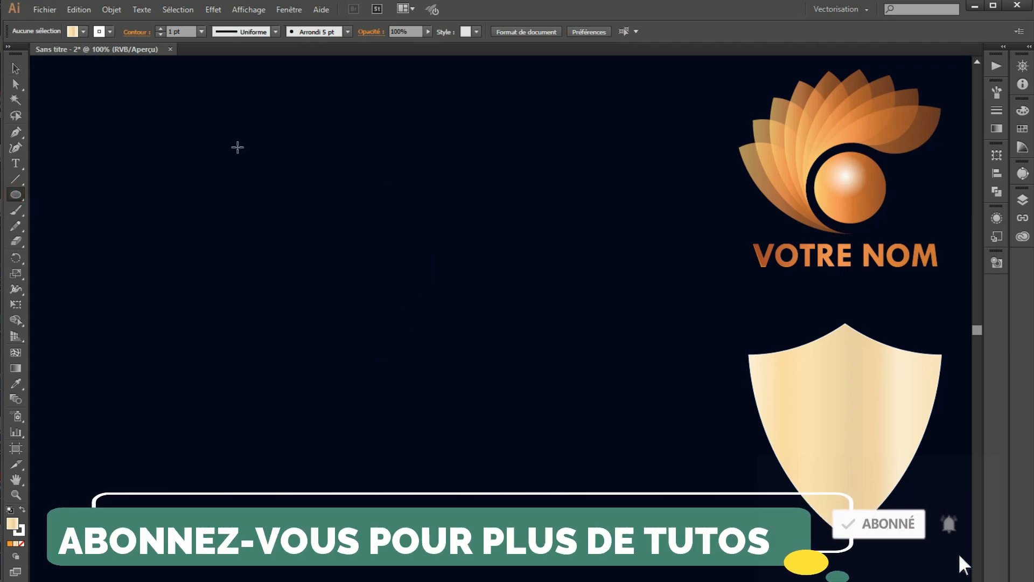
click(84, 31)
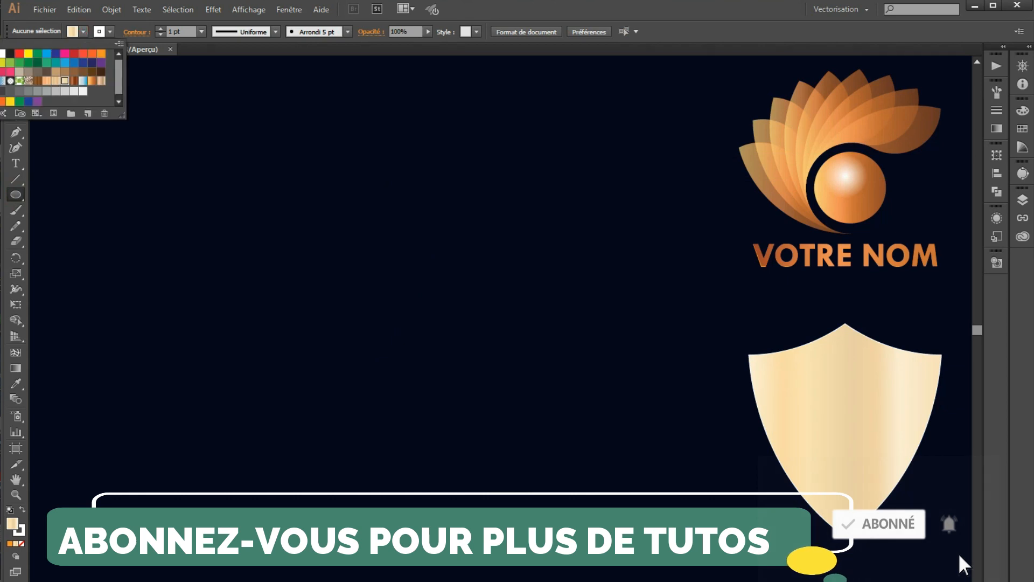
click(5, 53)
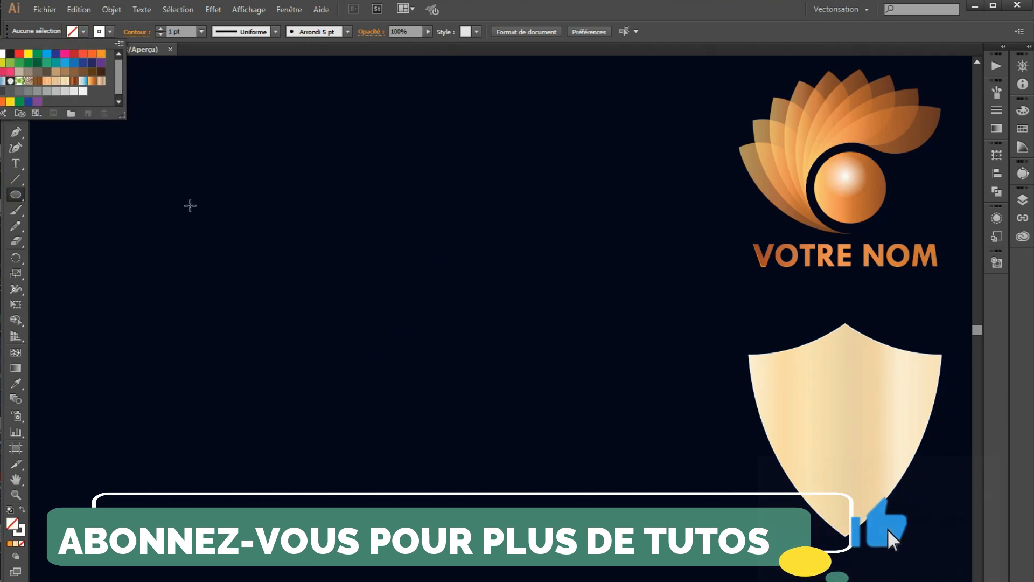
click(157, 177)
click(216, 143)
drag(240, 187, 303, 314)
click(15, 68)
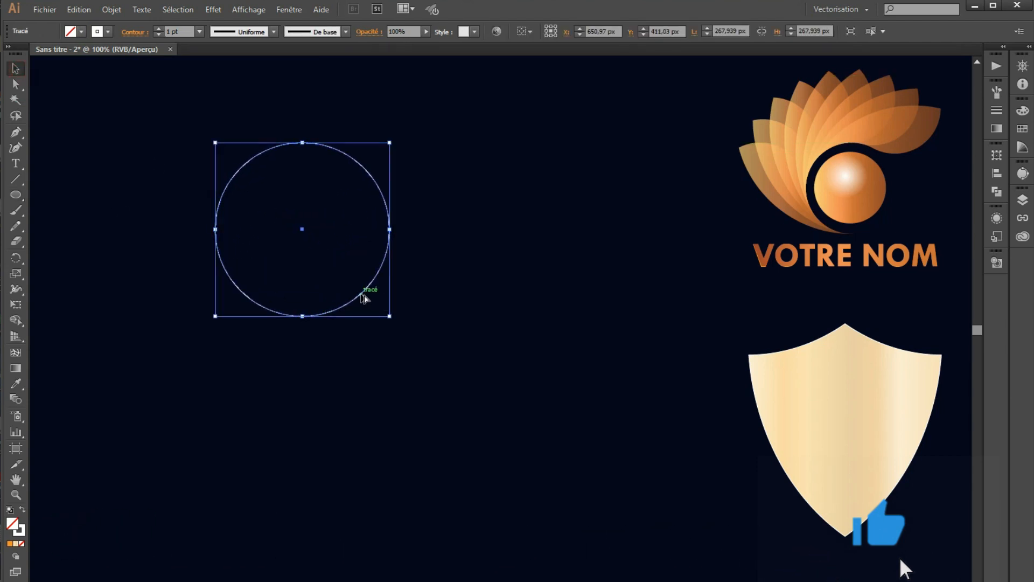
drag(370, 294, 449, 298)
Fill the overlap of the two circles with a beige-copper gradient using Shape Builder
drag(190, 120, 503, 371)
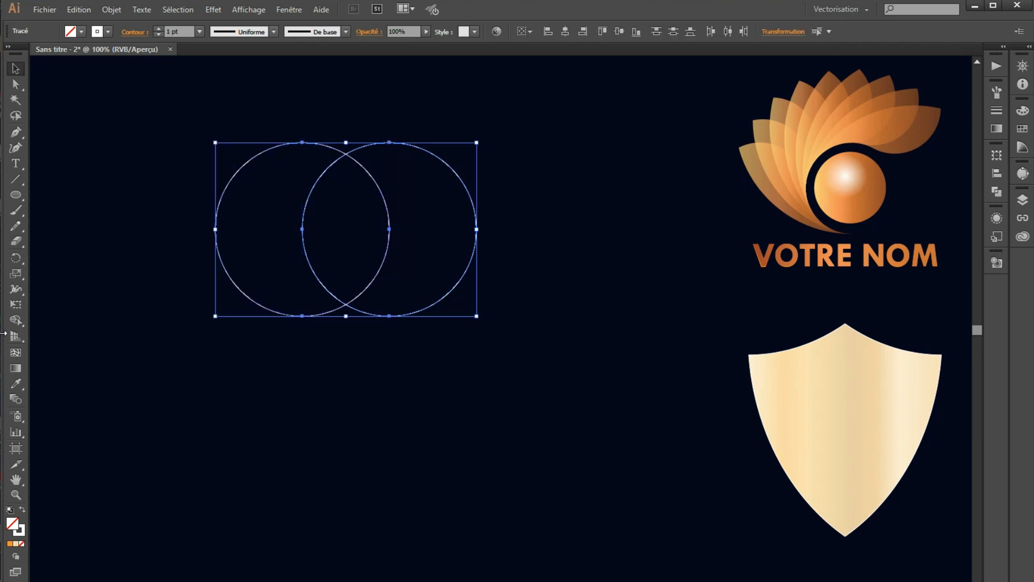
click(16, 320)
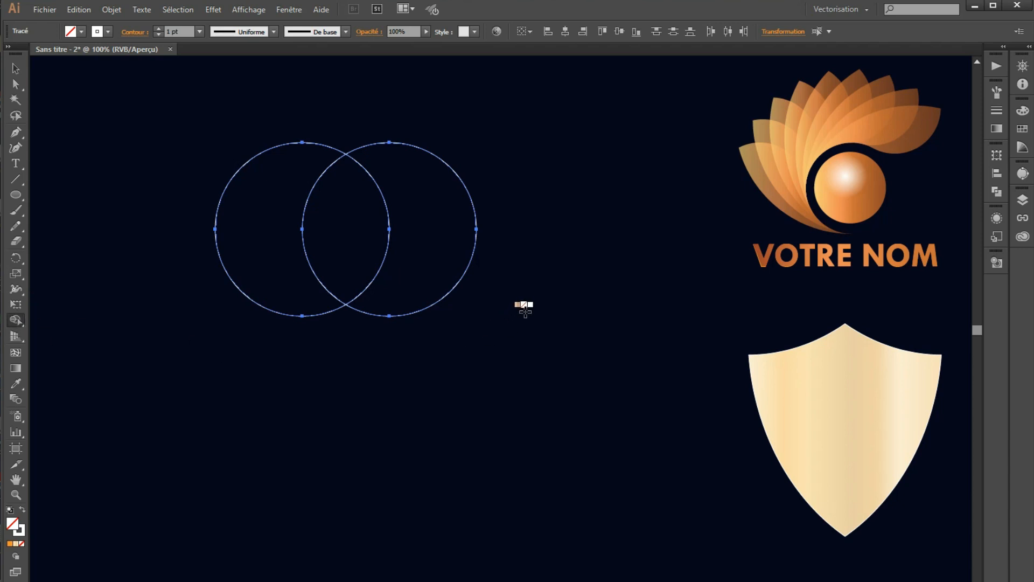
key(Left)
click(348, 210)
click(16, 68)
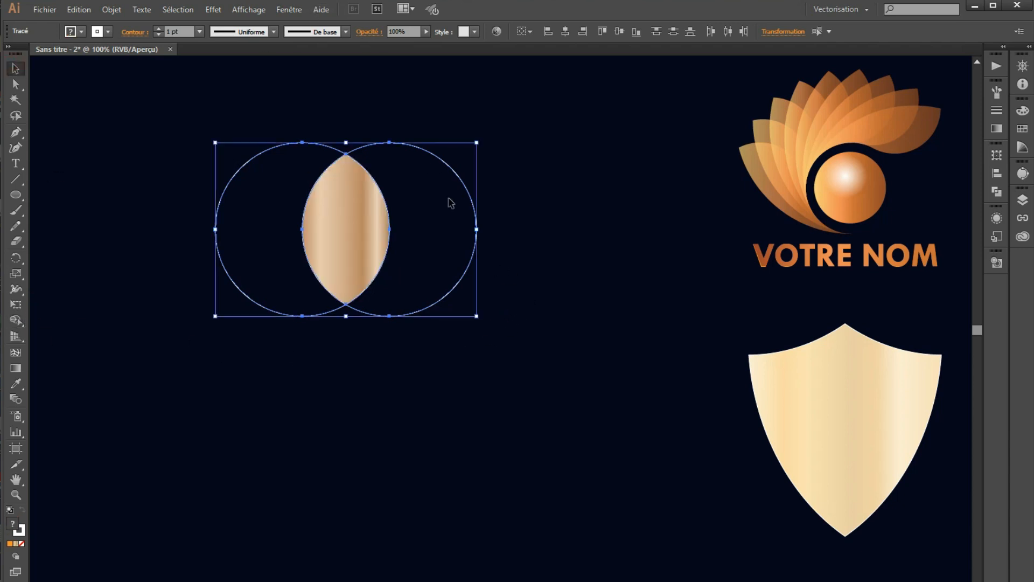
Delete the remaining circle parts on either side of the copper leaf shape
click(526, 196)
drag(528, 141, 449, 364)
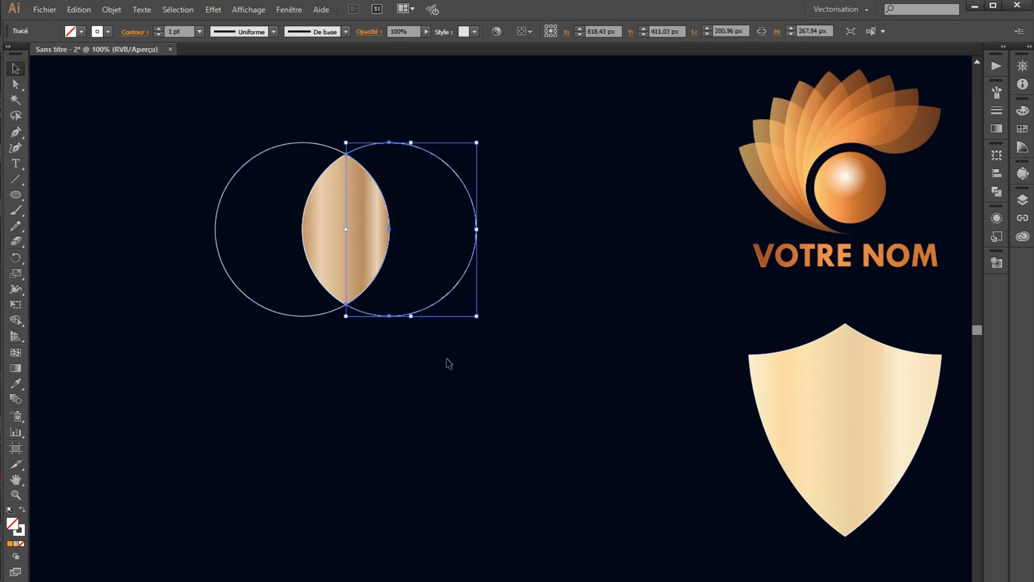
key(Delete)
drag(99, 172, 286, 307)
key(Delete)
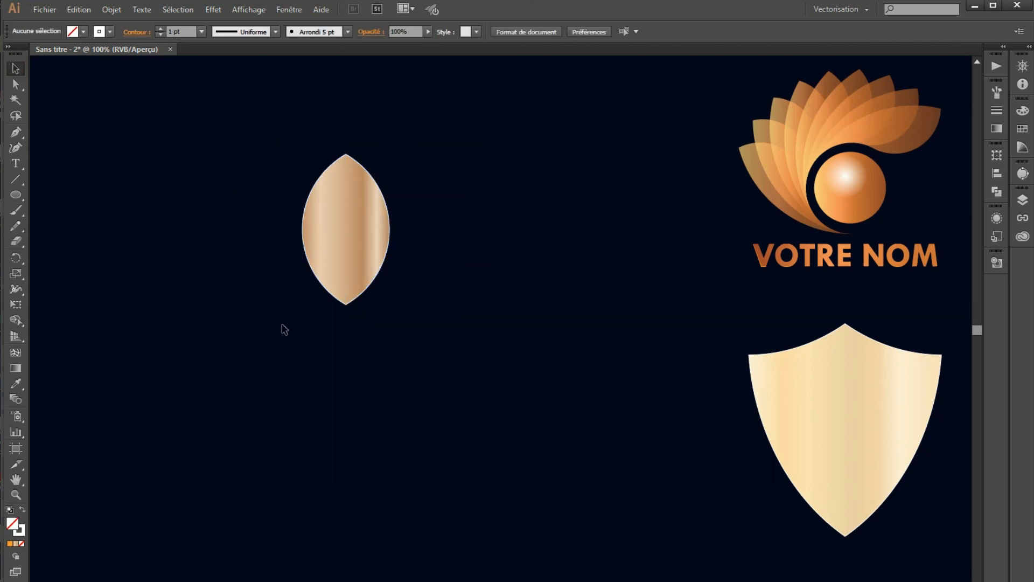
Shrink the copper leaf to about 27 by 60 px with slimmer proportions and move it up and to the left
click(358, 253)
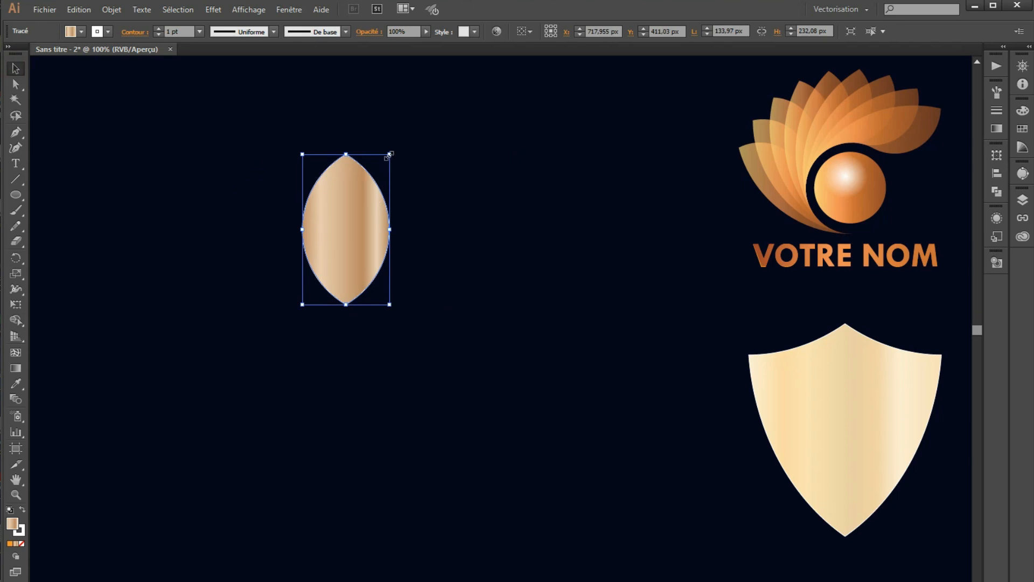
drag(389, 154, 332, 220)
drag(326, 279, 329, 264)
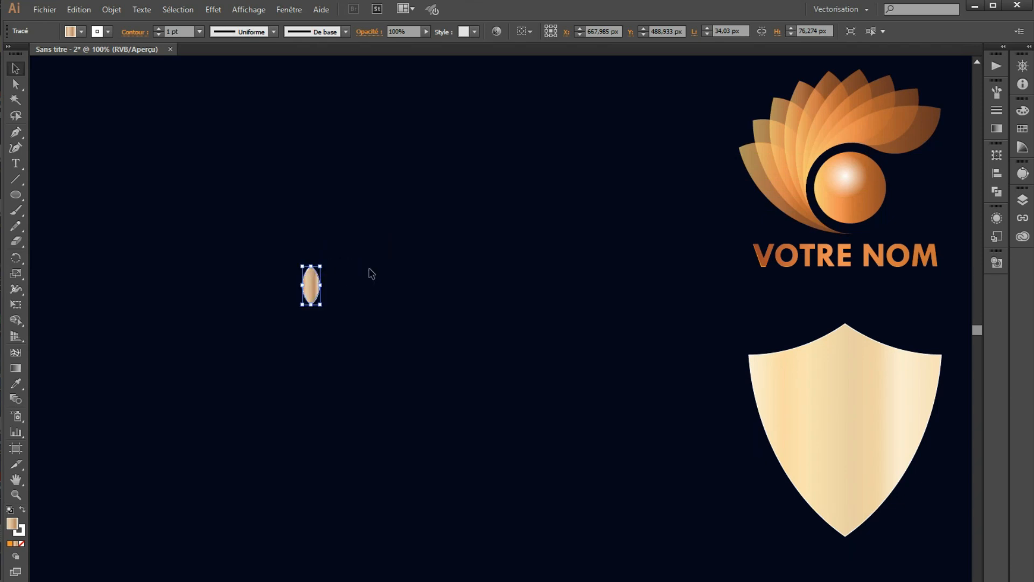
click(370, 269)
drag(315, 300, 236, 191)
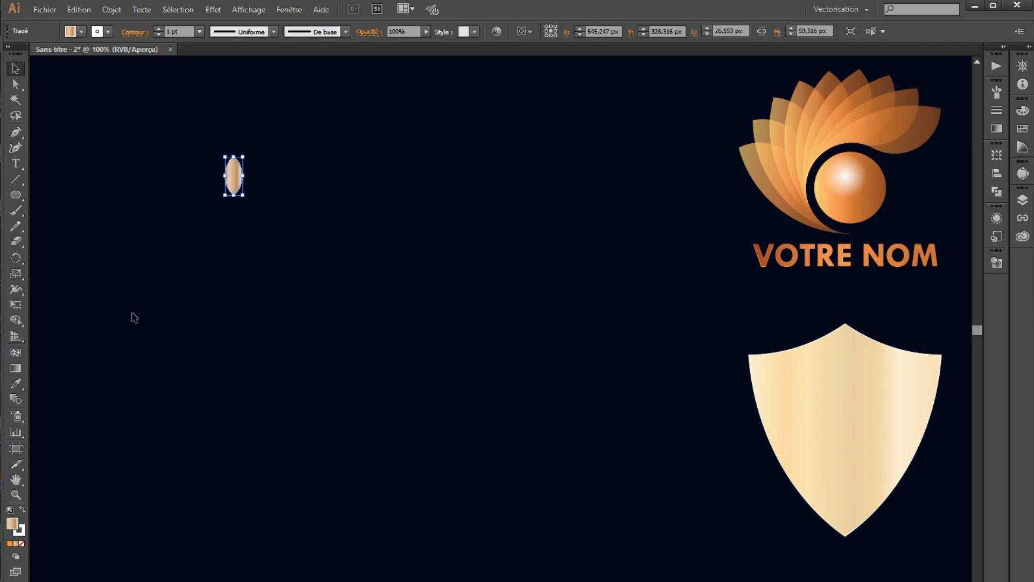
Enlarge the slim leaf proportionally to about 185 by 415 px and move it slightly up and to the left
drag(244, 196, 347, 476)
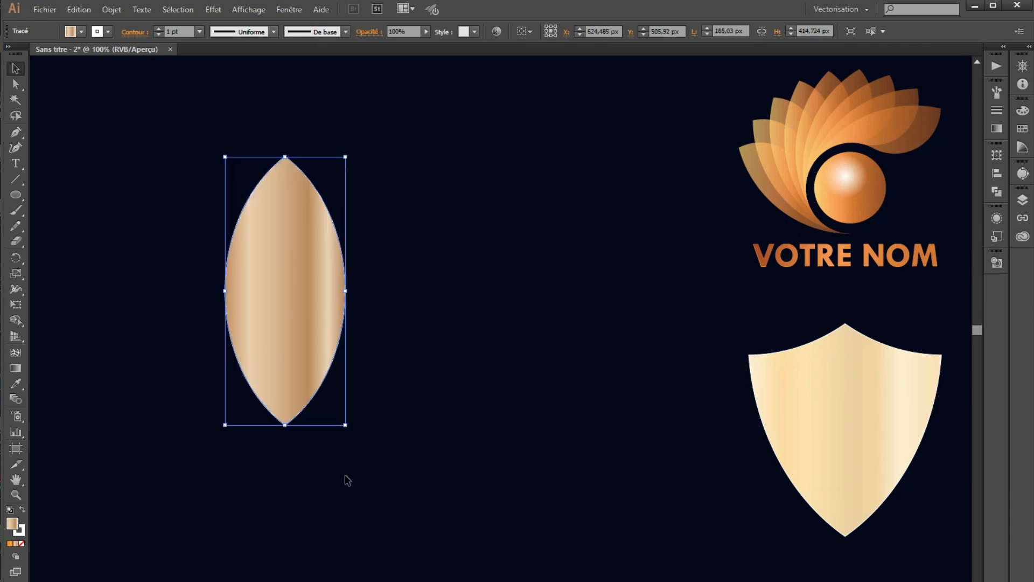
click(428, 292)
drag(302, 303, 286, 245)
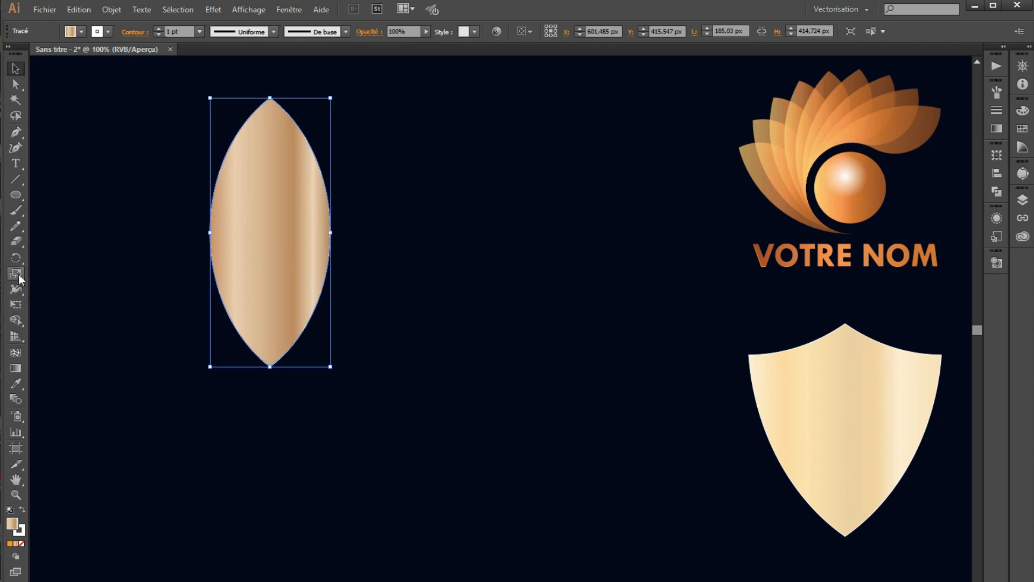
Rotate a copy of the copper leaf about 100° clockwise around its lower tip
click(16, 258)
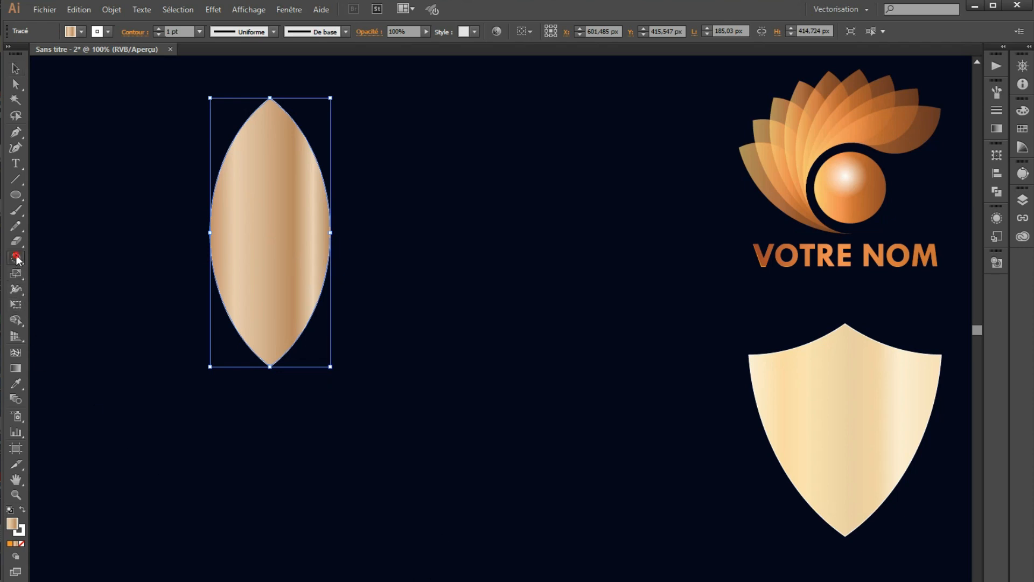
click(270, 368)
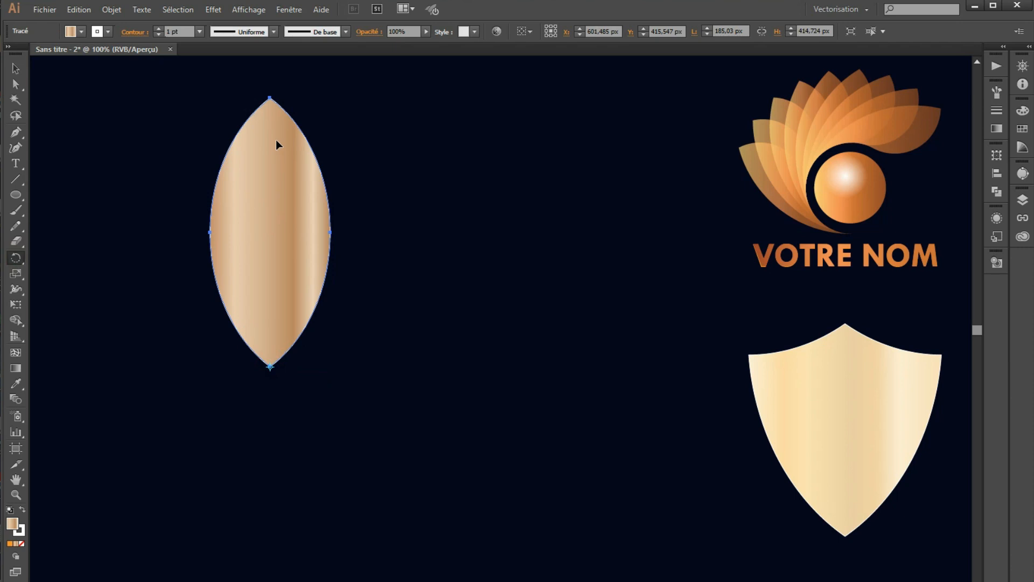
drag(272, 114, 438, 401)
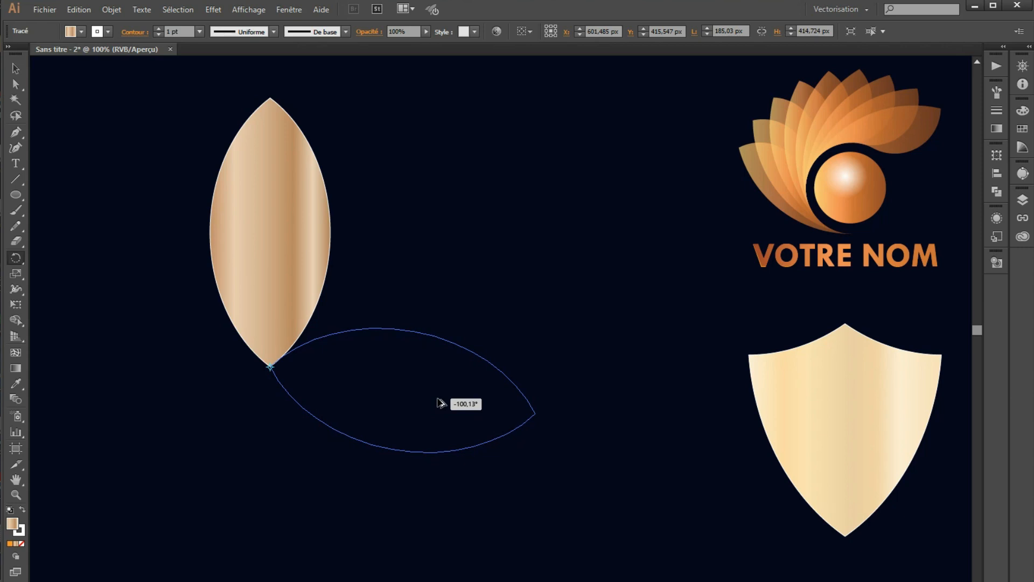
drag(437, 398, 438, 399)
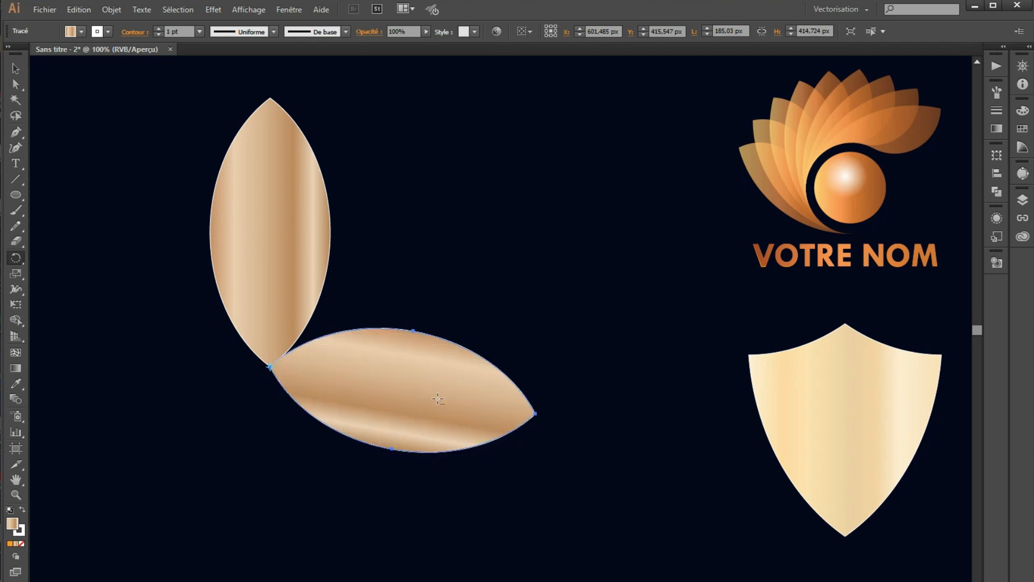
Group the upright leaf and its rotated copy
key(v)
drag(139, 150, 532, 532)
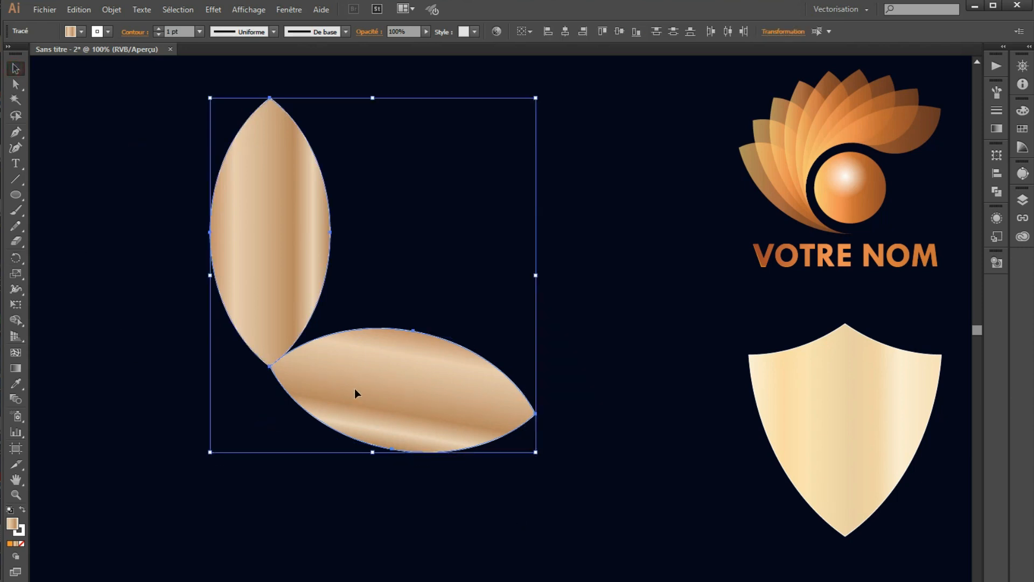
right_click(273, 277)
mouse_move(342, 446)
click(333, 338)
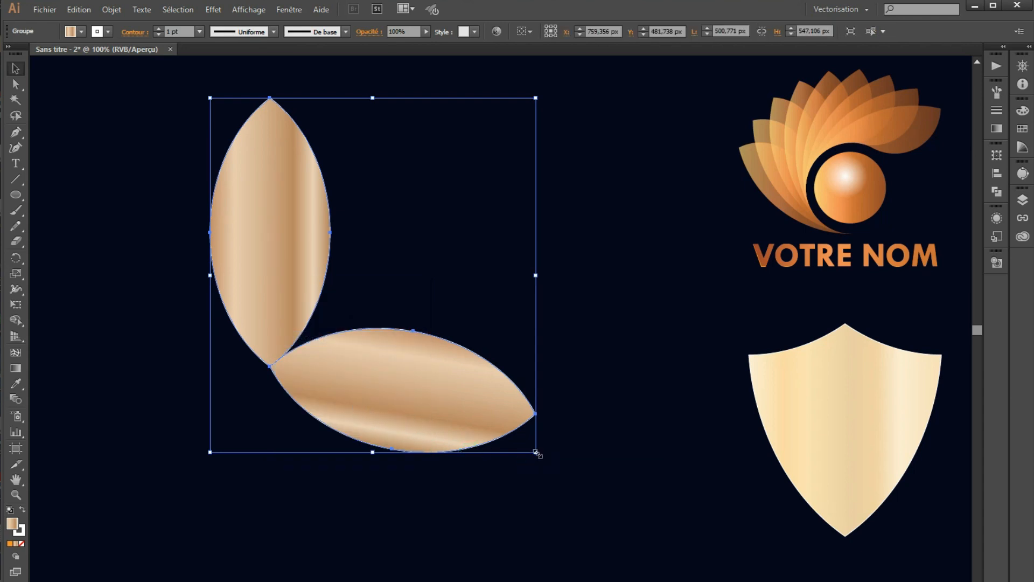
Shrink the leaf pair to about 43 by 47 px and move it up and to the right, clear of the drawing area
drag(536, 453, 435, 292)
click(483, 290)
drag(370, 287, 556, 171)
Remove the stroke from the small leaf pair and deselect it
click(82, 31)
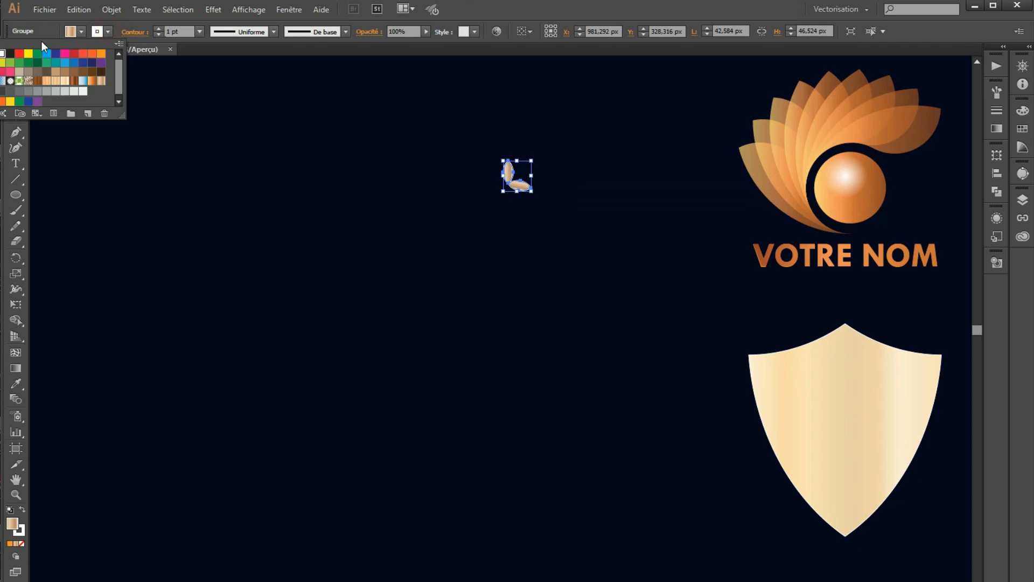
click(0, 53)
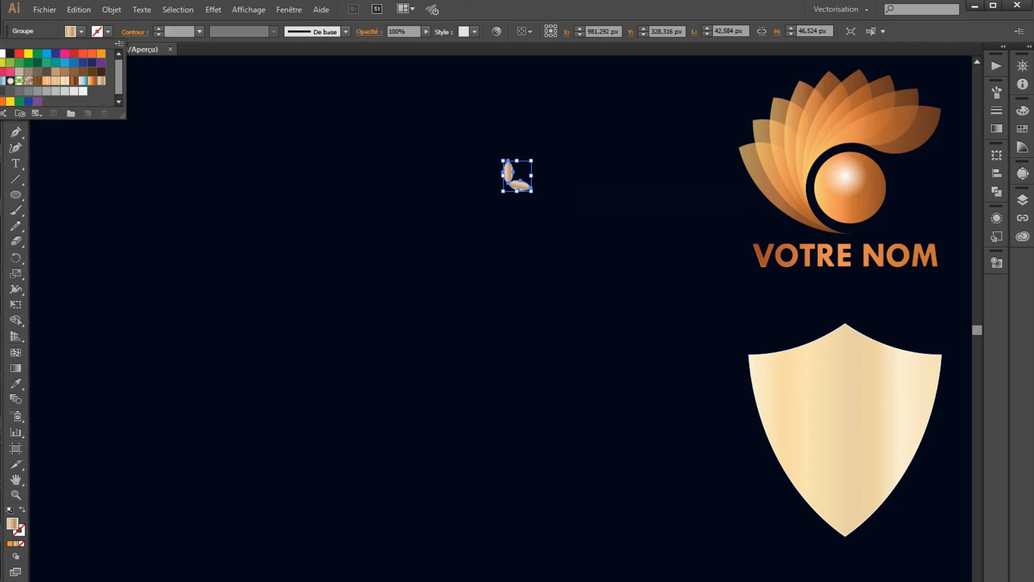
click(15, 197)
click(247, 262)
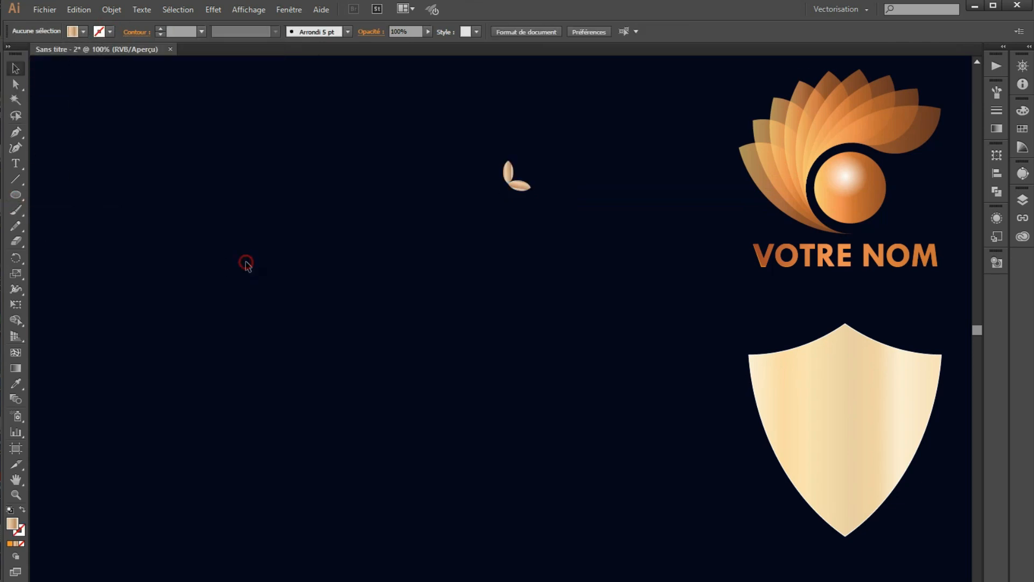
Draw a circle about 408 px in diameter and give it a copper gradient stroke with no fill
click(20, 195)
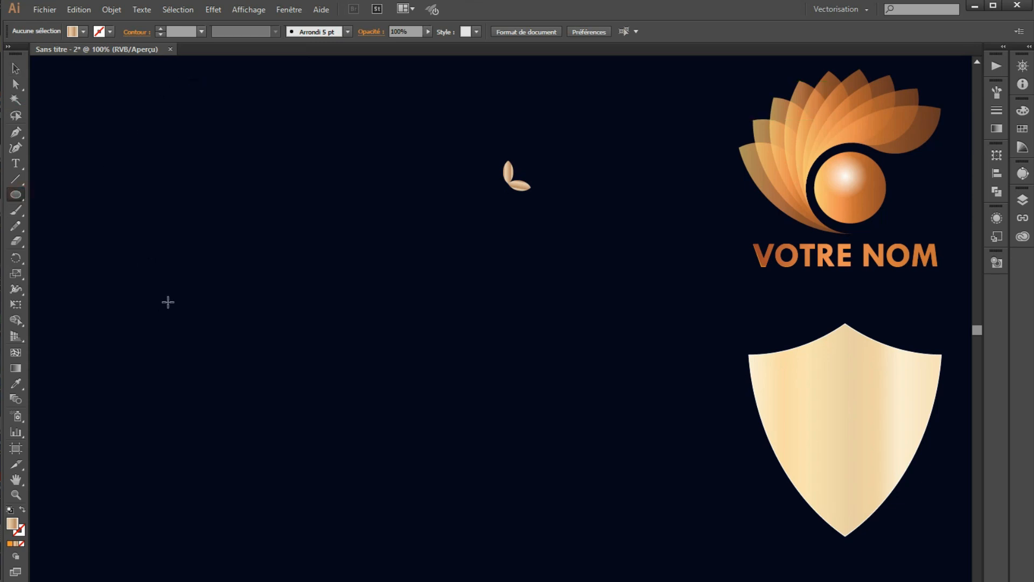
mouse_move(223, 249)
mouse_down()
mouse_move(328, 404)
mouse_move(311, 381)
mouse_up()
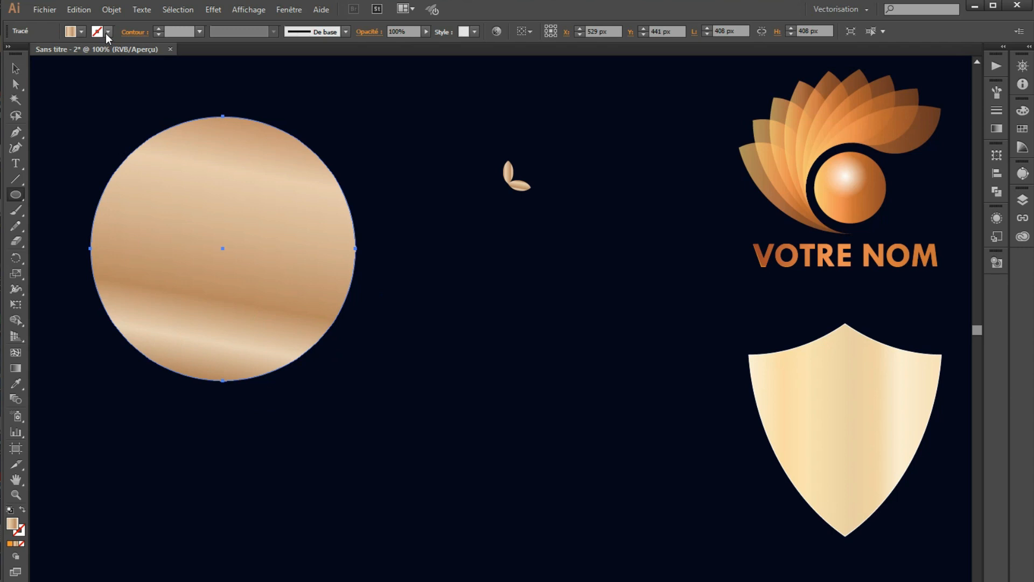
click(106, 32)
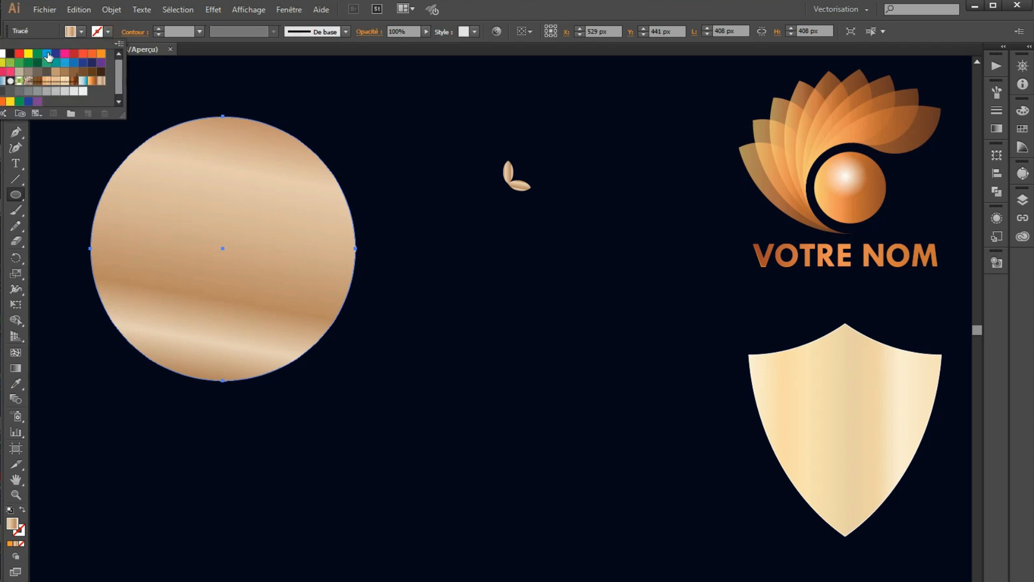
click(101, 80)
click(81, 32)
click(82, 32)
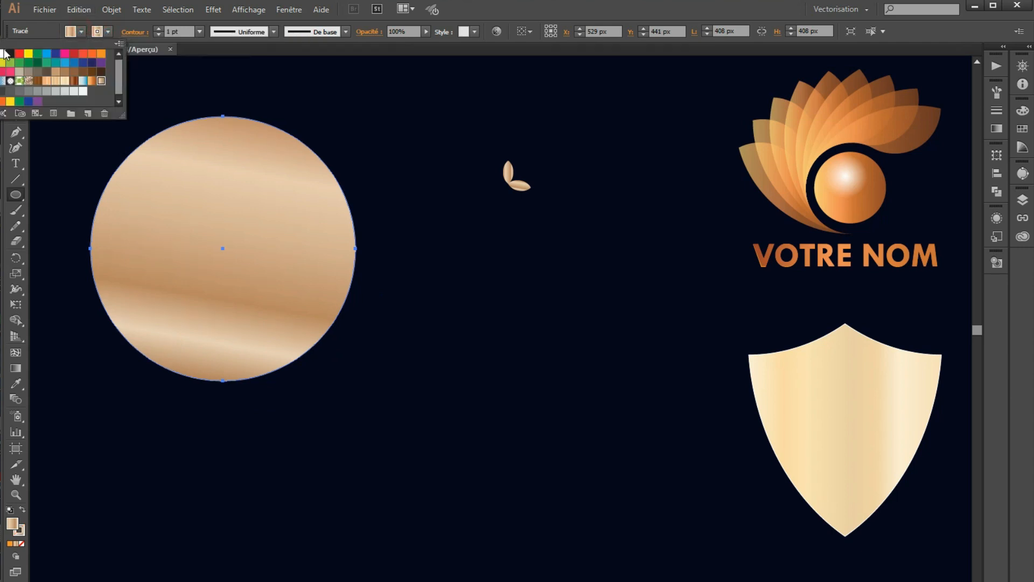
click(0, 54)
Move the circle outline slightly to the right and down
click(15, 150)
click(15, 69)
drag(337, 318, 426, 344)
Place the leaf pair on the upper-left part of the circle's outline
drag(525, 192, 263, 172)
drag(262, 168, 261, 167)
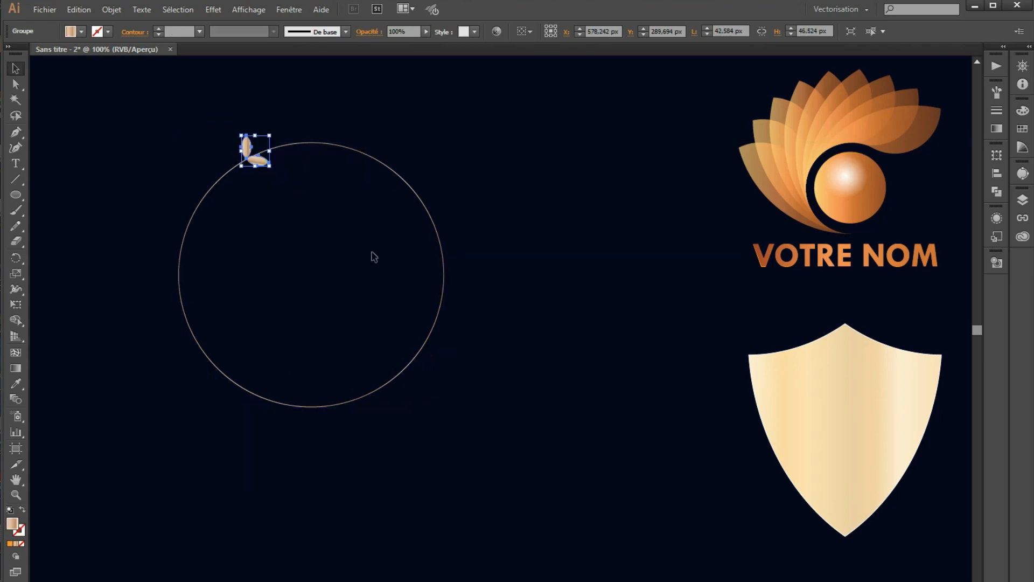
click(508, 238)
click(265, 162)
click(483, 217)
click(264, 162)
click(496, 215)
click(256, 159)
click(538, 204)
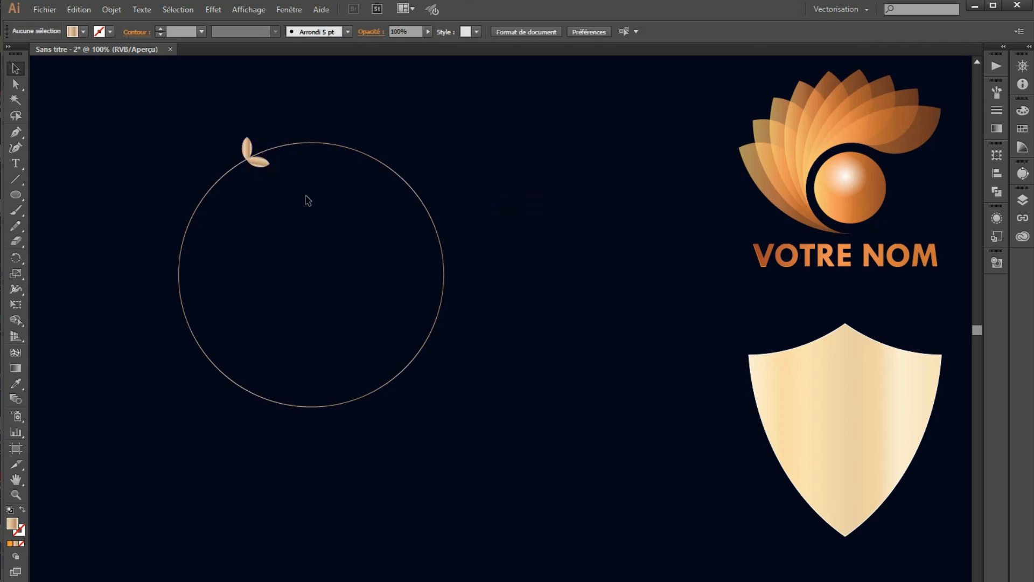
Fine-tune the leaf pair's position so its base sits exactly on the circle's outline
drag(552, 146, 259, 226)
scroll(605, 254, down, 1)
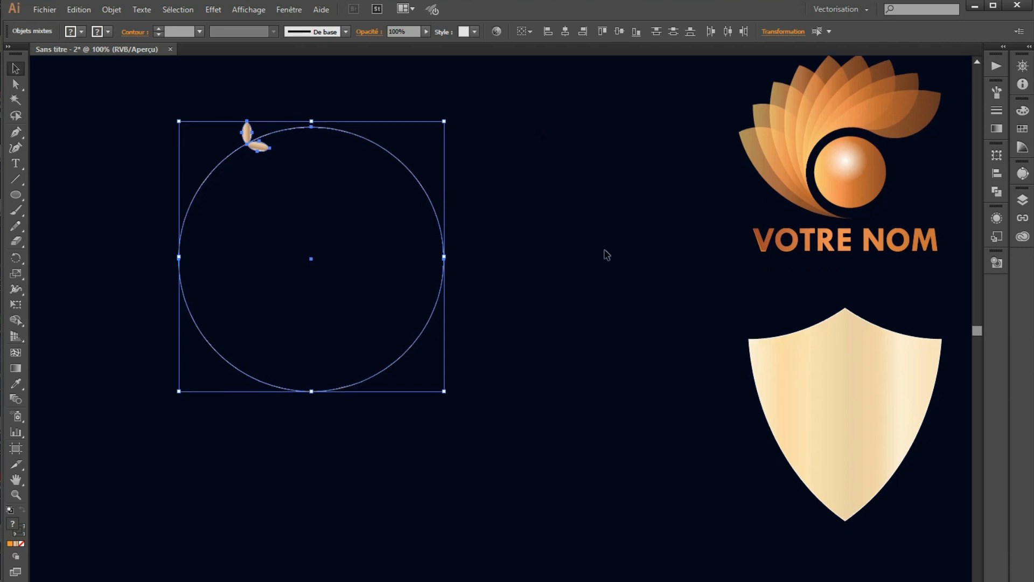
mouse_move(977, 330)
mouse_down()
mouse_move(977, 307)
mouse_move(976, 327)
mouse_up()
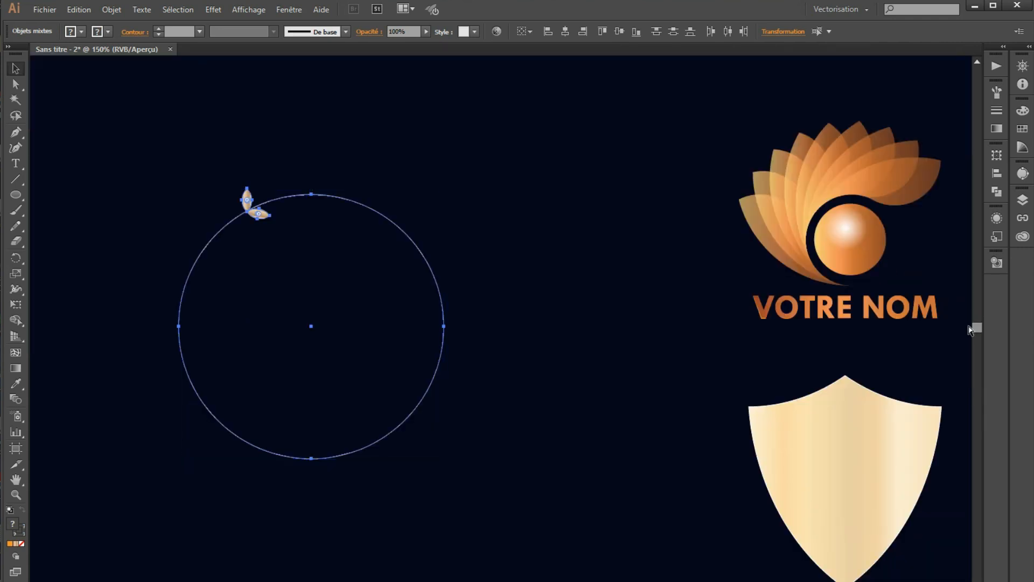
key(ctrl+plus)
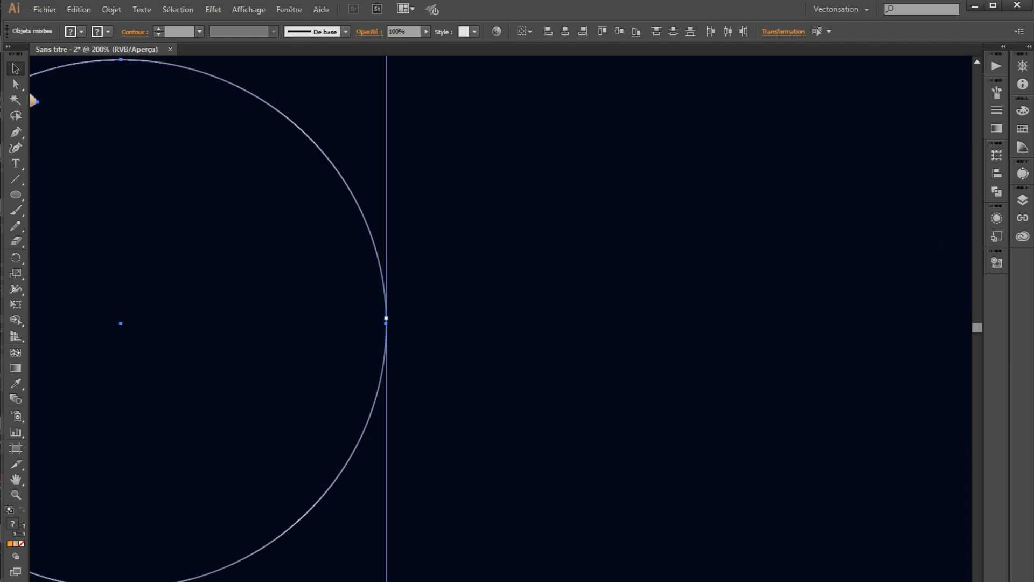
scroll(501, 318, left, 5)
click(229, 168)
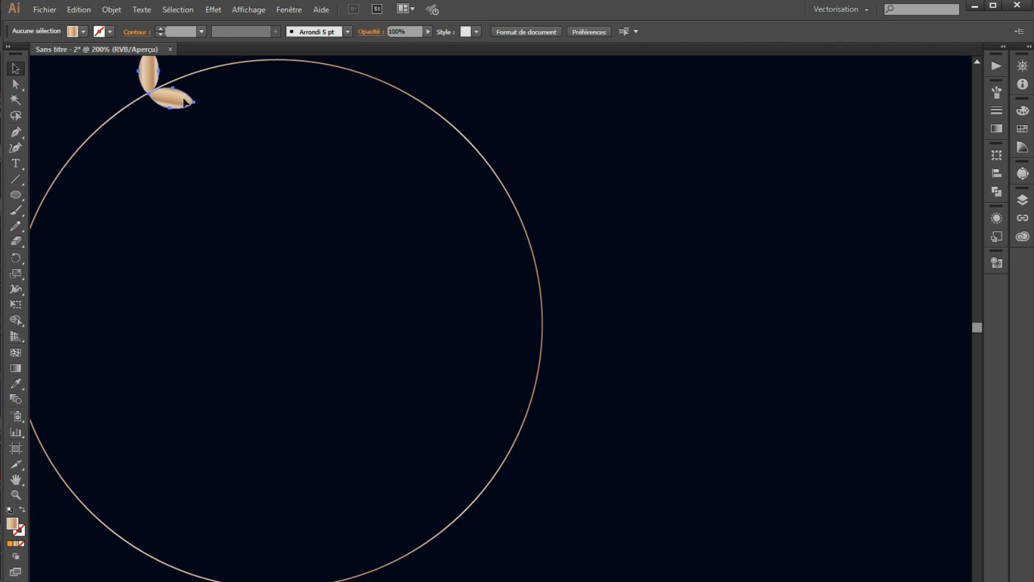
click(185, 103)
key(Right)
key(Up)
click(217, 152)
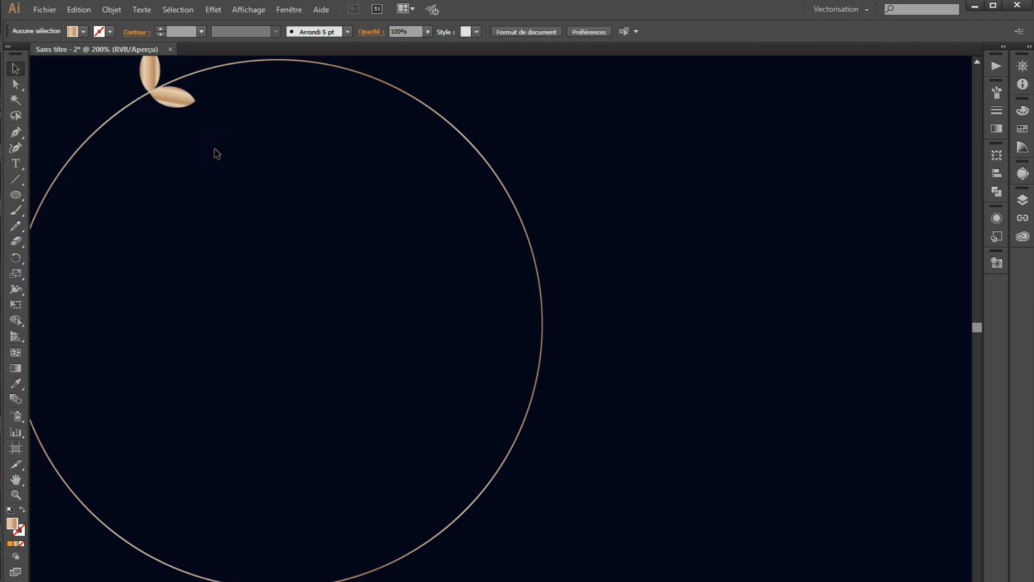
click(182, 105)
click(197, 151)
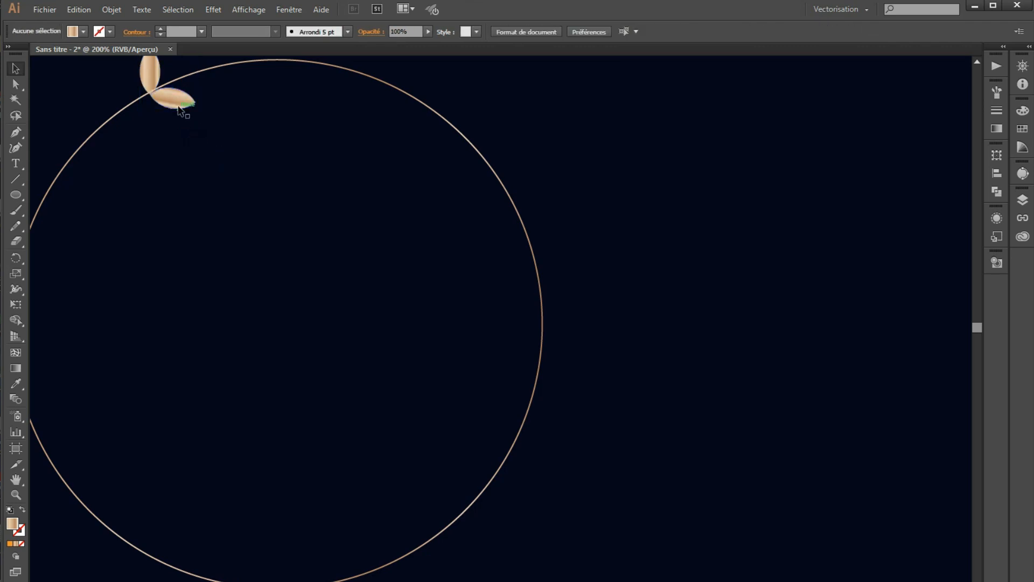
click(179, 110)
click(199, 156)
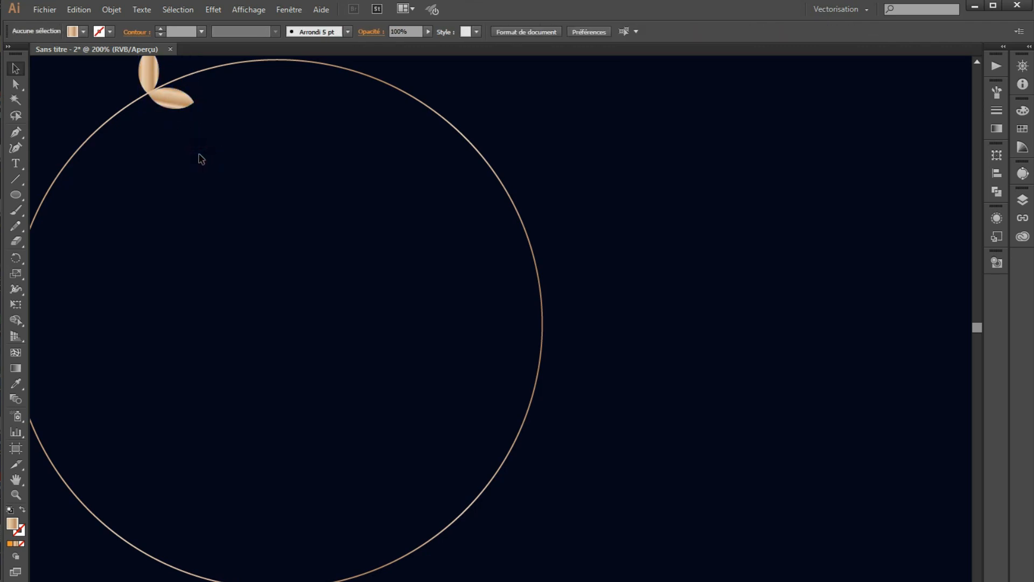
key(ctrl+minus)
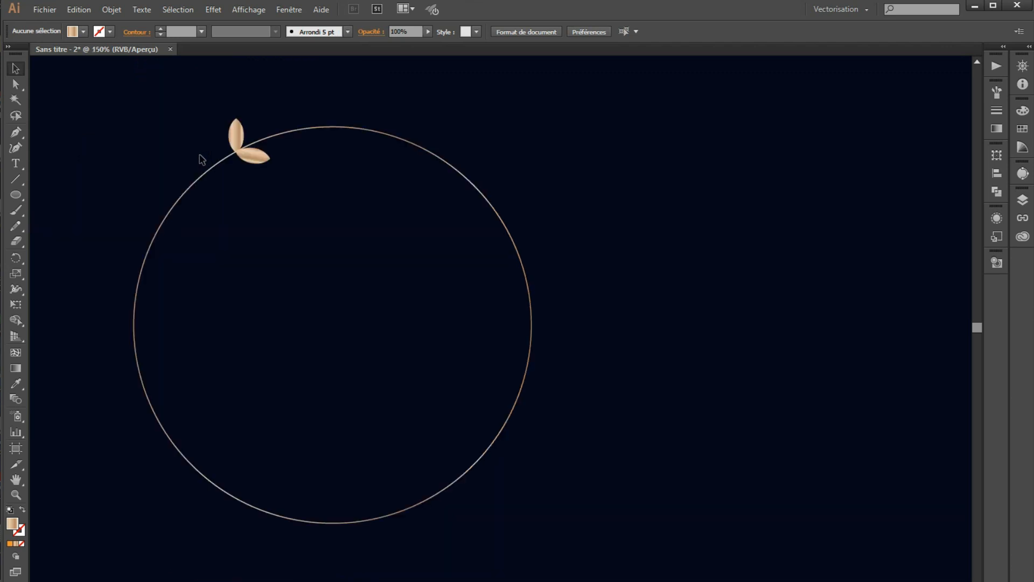
Rotate a copy of the leaf pair about 8.31° counterclockwise around the circle's centre
click(257, 157)
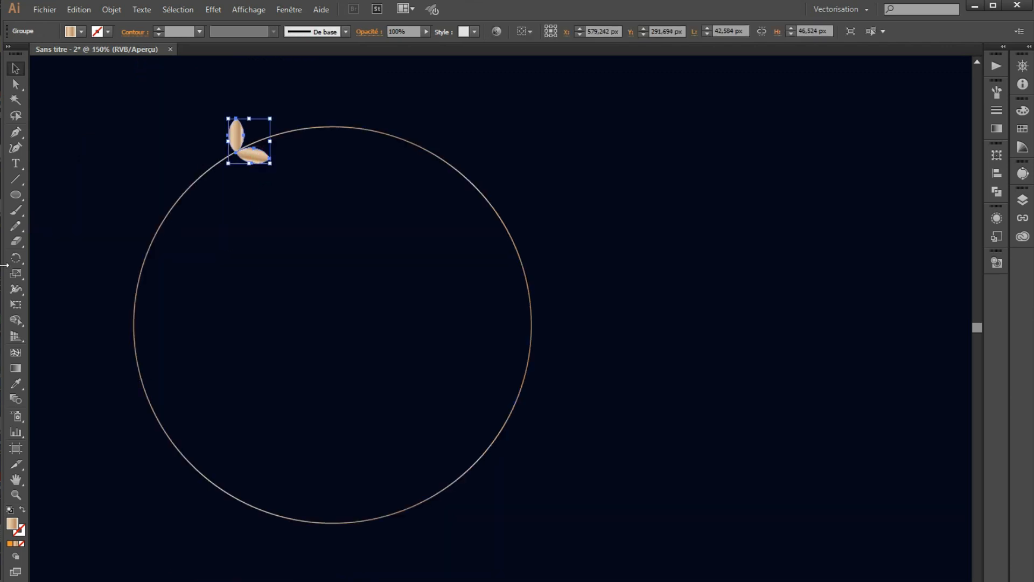
click(15, 259)
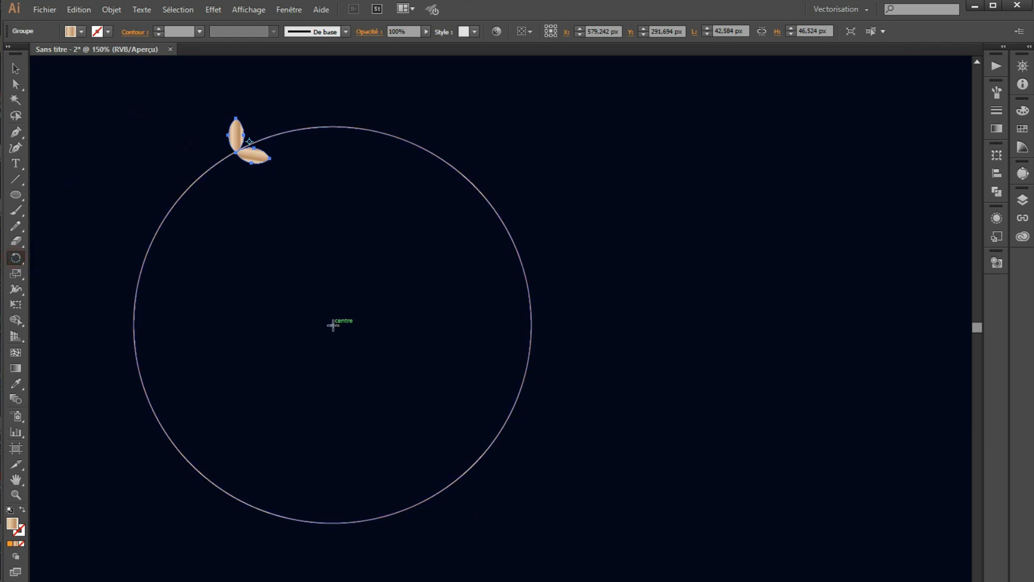
click(333, 325)
drag(250, 158, 232, 174)
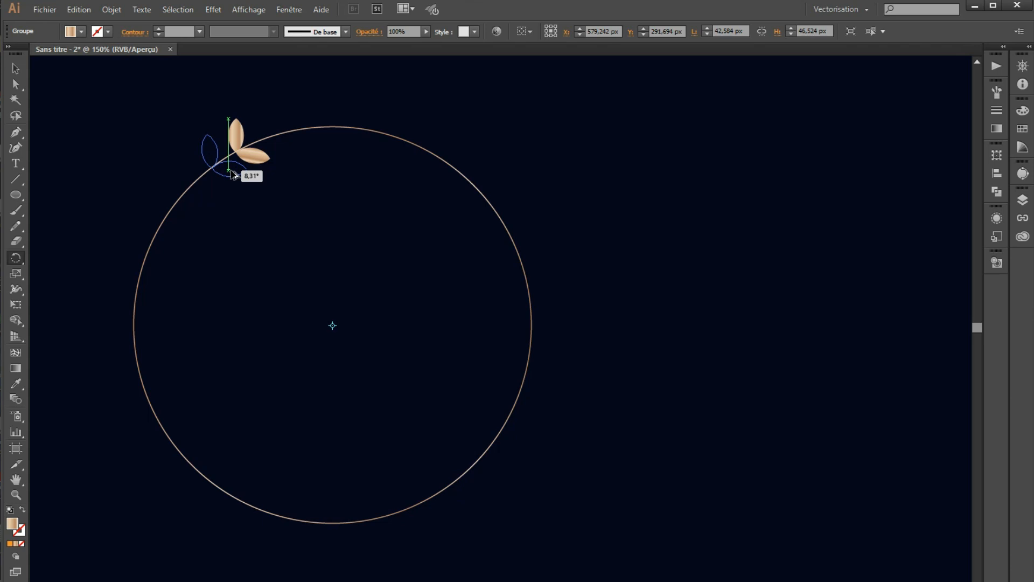
drag(232, 174, 232, 174)
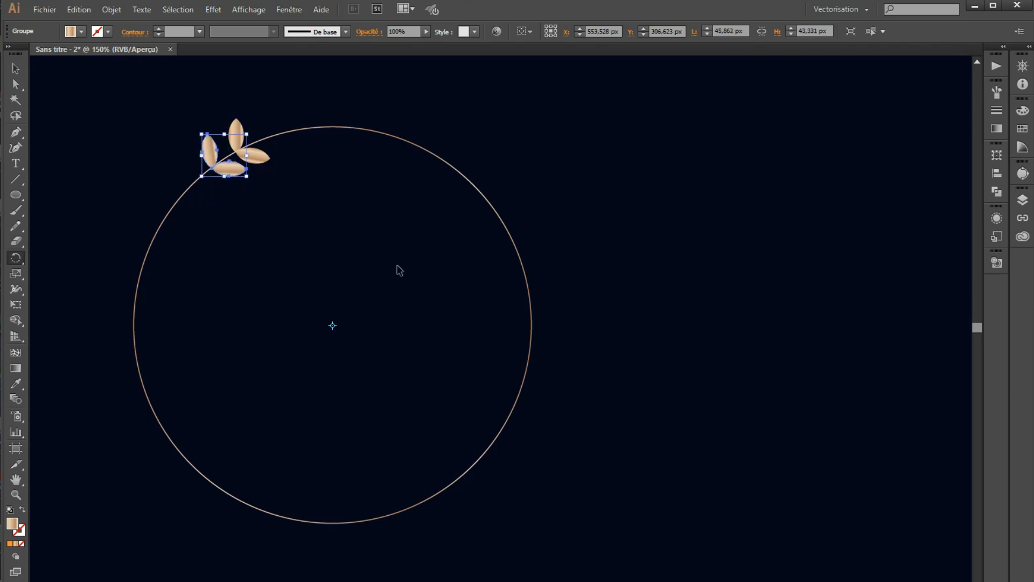
Repeat the rotated copy until leaf pairs line the circle's left side down to its lower part
key(ctrl+d)
key(ctrl+d)
key(ctrl+d)
key(ctrl+d)
key(ctrl+d)
key(ctrl+d)
key(ctrl+d)
key(ctrl+d)
key(ctrl+d)
key(ctrl+d)
key(ctrl+d)
key(ctrl+d)
key(ctrl+d)
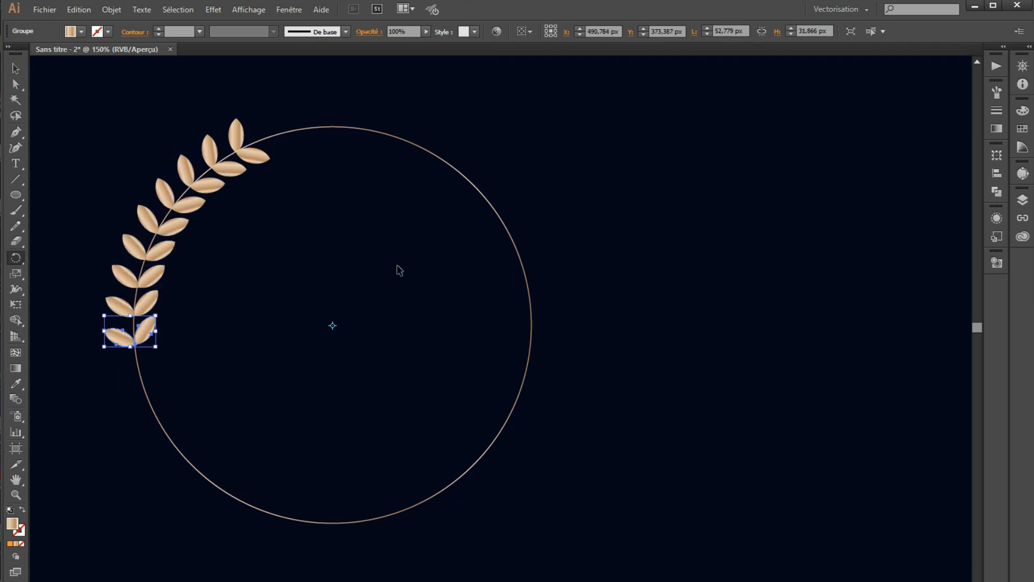
key(ctrl+d)
key(ctrl+d)
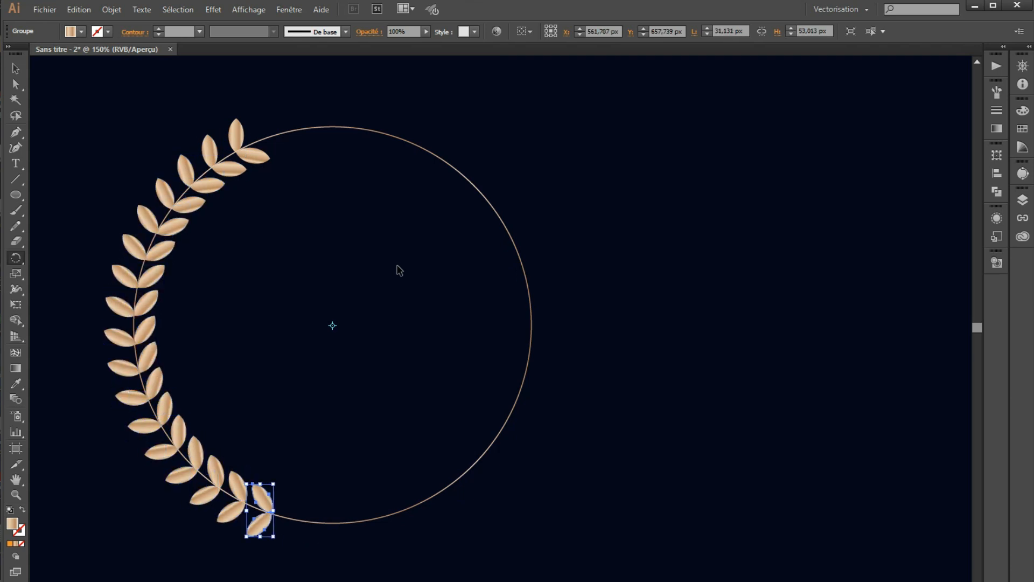
Delete the guide circle behind the leaves
click(16, 69)
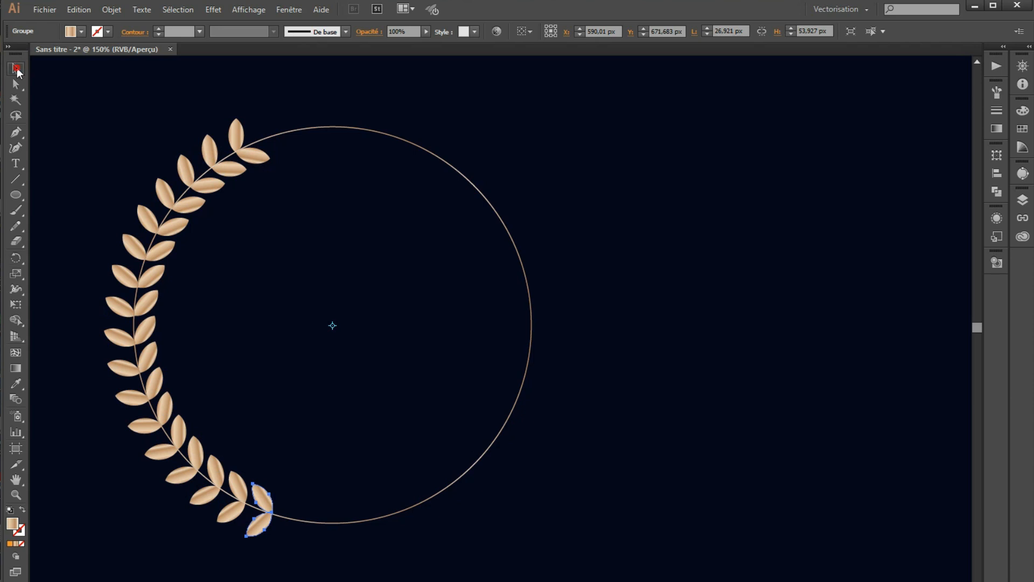
click(480, 190)
click(481, 191)
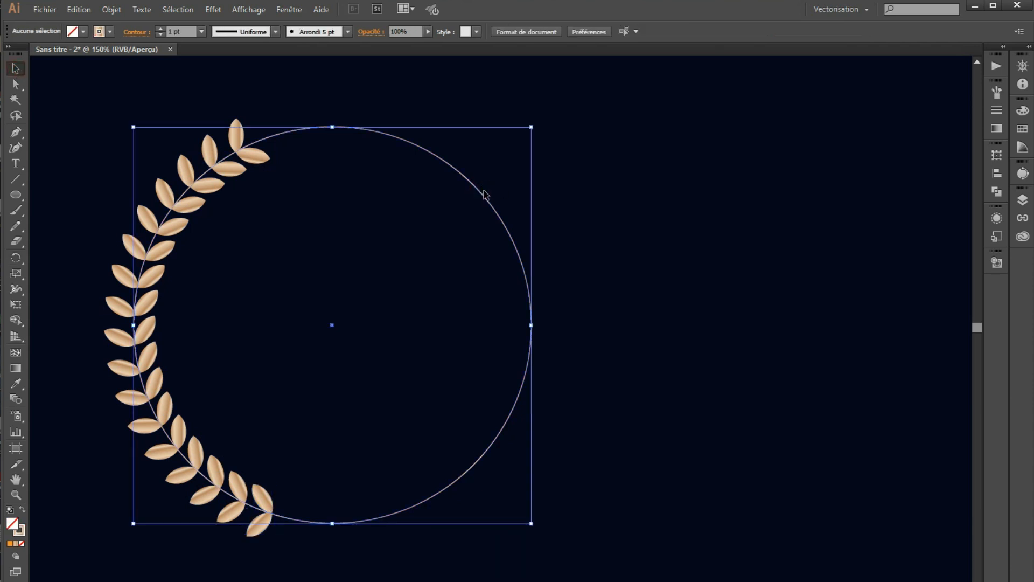
key(Delete)
Group all the leaf pairs into one curved branch
drag(388, 120, 98, 539)
right_click(151, 421)
click(212, 480)
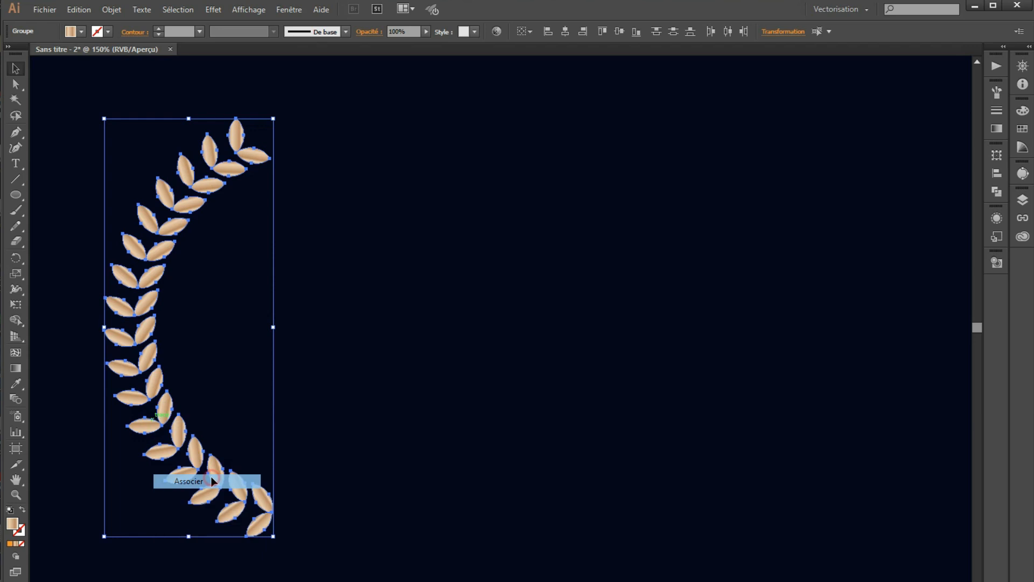
Create a mirrored copy of the leaf branch, reflected left to right
right_click(146, 285)
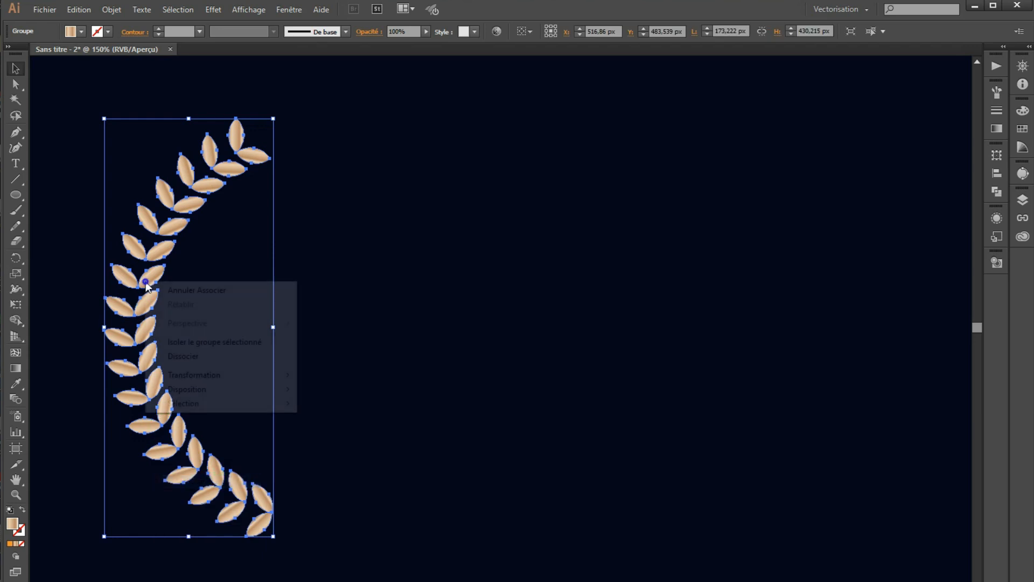
mouse_move(256, 381)
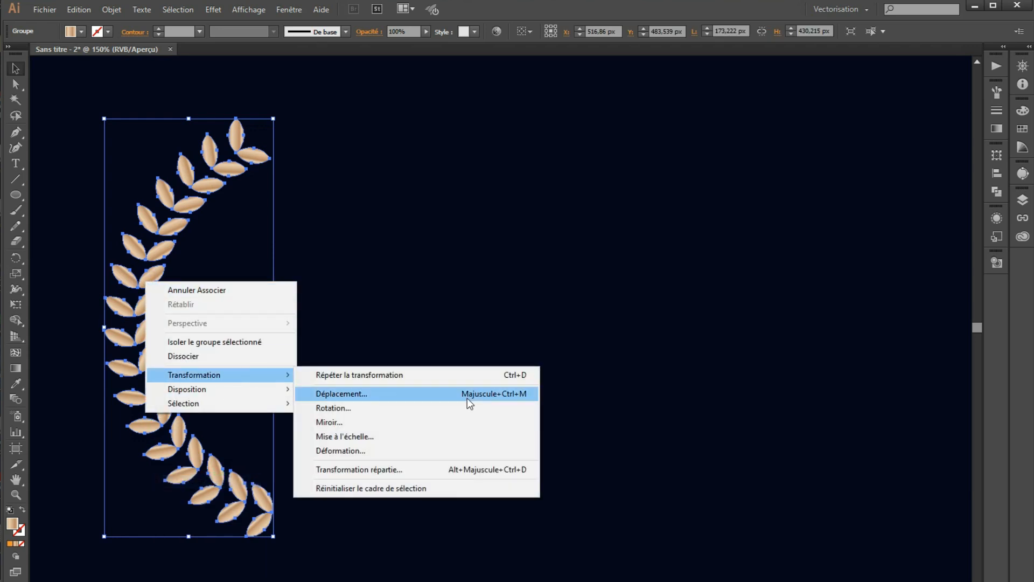
click(430, 422)
click(328, 370)
Move the mirrored leaf branch horizontally away from the original so the two branches face each other as an open wreath
key(Right)
key(Right)
key(Right)
key(Right)
key(Right)
key(Right)
key(Right)
key(Right)
key(Right)
key(Right)
key(Right)
key(Right)
key(Right)
key(Right)
key(Right)
key(Right)
key(Right)
key(Right)
key(Right)
key(Right)
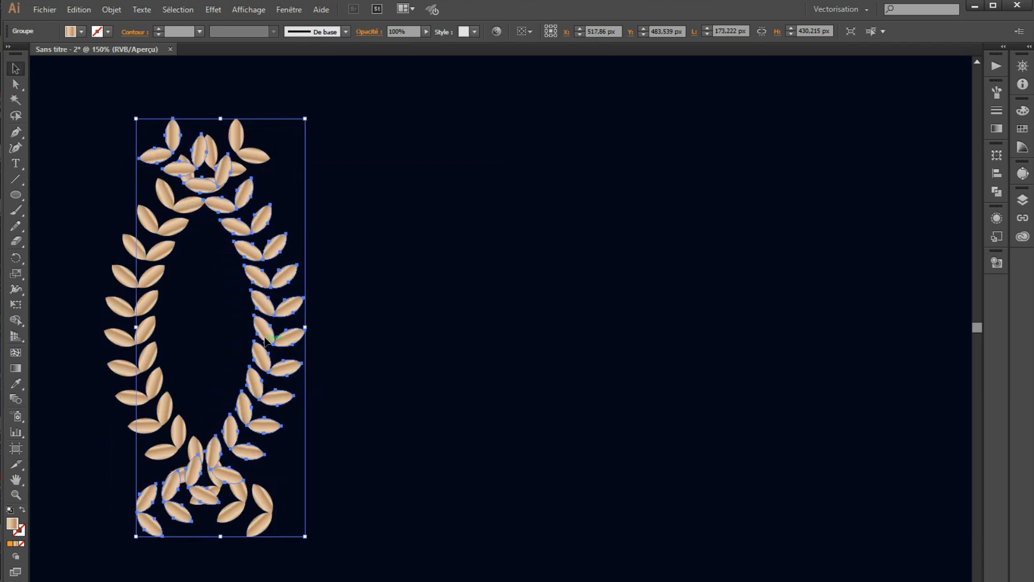
drag(263, 335, 513, 346)
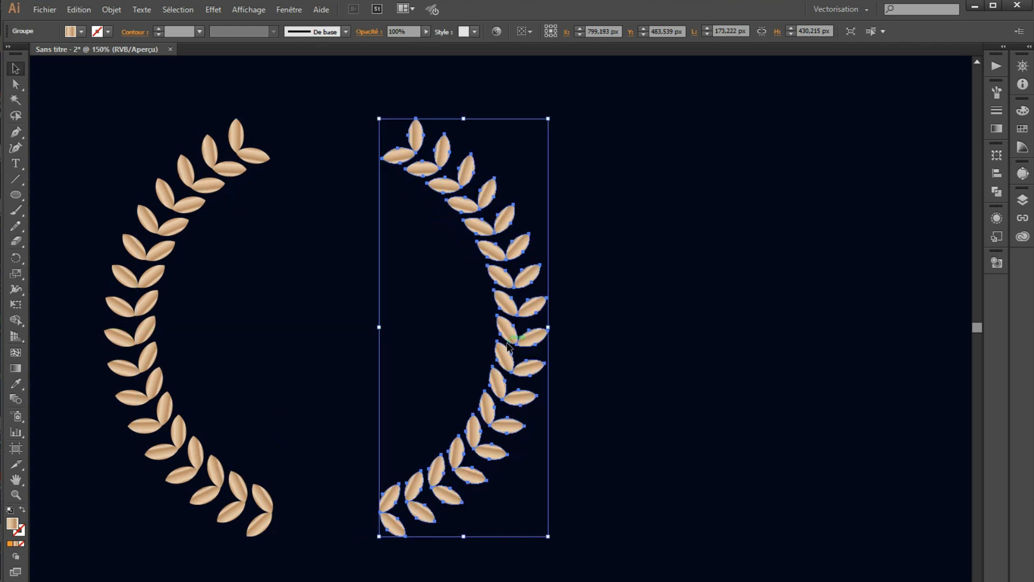
click(626, 359)
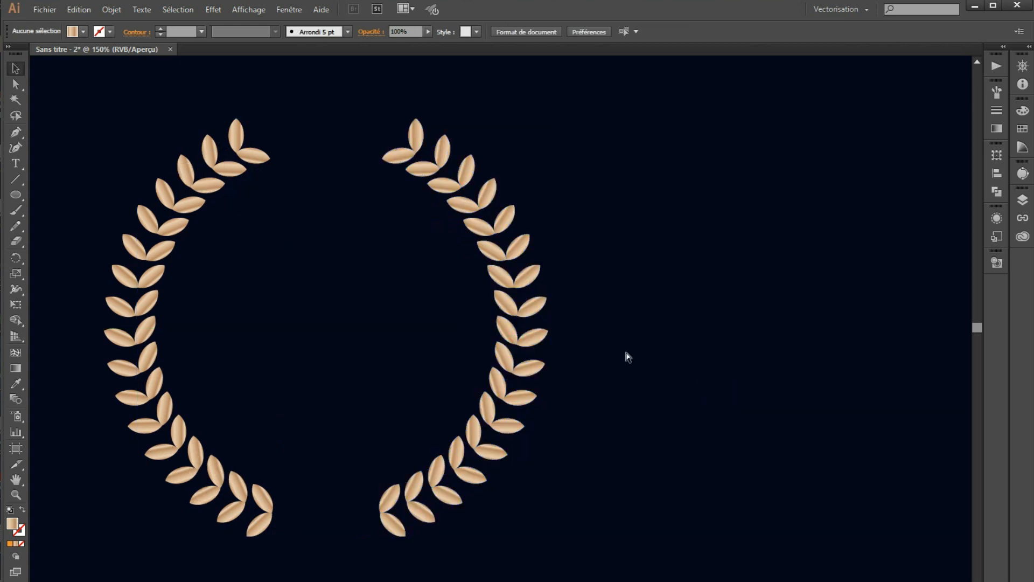
Move the gold shield into the laurel wreath, scale it down to fit and centre it between the branches
key(ctrl+minus)
key(ctrl+minus)
drag(781, 447, 453, 349)
drag(491, 271, 473, 291)
drag(436, 351, 430, 341)
click(574, 406)
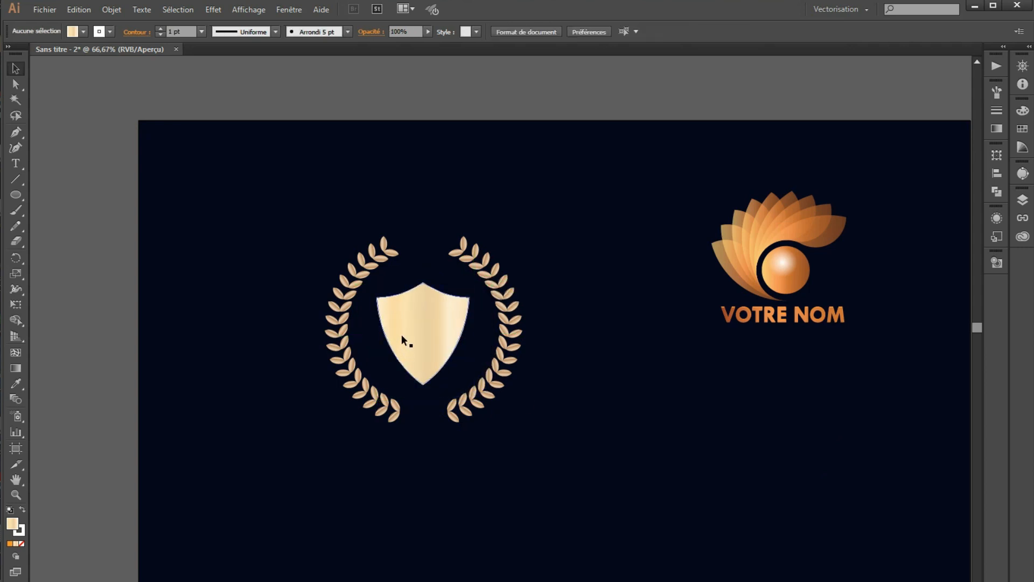
Enlarge the shield slightly from its centre, keeping its proportions, so it fills more of the wreath
click(429, 345)
click(617, 431)
click(443, 341)
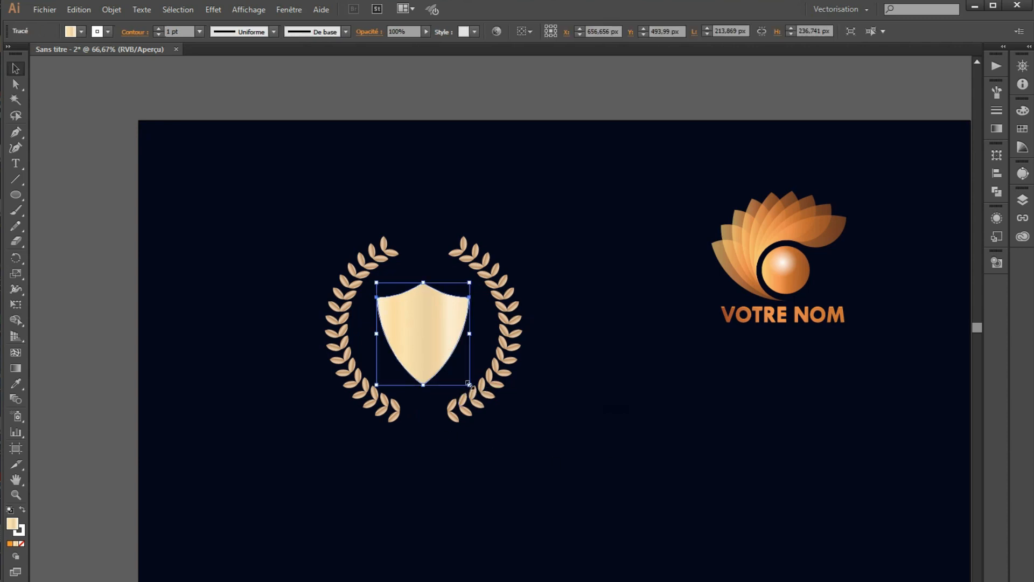
drag(469, 384, 479, 402)
click(624, 398)
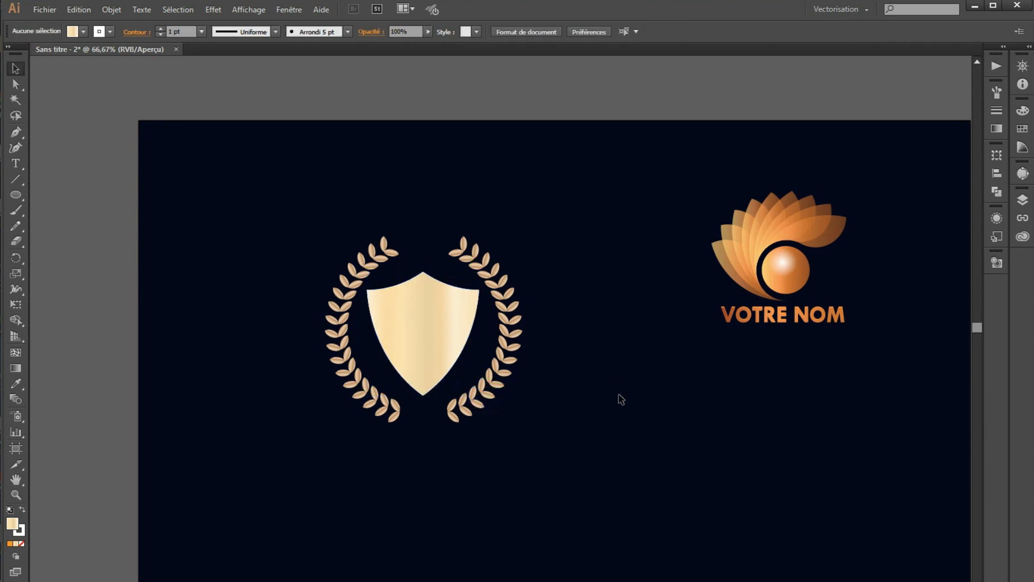
click(426, 339)
click(617, 382)
Draw a five-pointed star about 59 px wide below the shield, in the gap between the lower branch ends
drag(16, 195, 62, 254)
drag(421, 432, 431, 416)
click(15, 68)
click(591, 462)
click(651, 519)
Fine-tune the star's position so it sits centred under the shield's tip
click(430, 424)
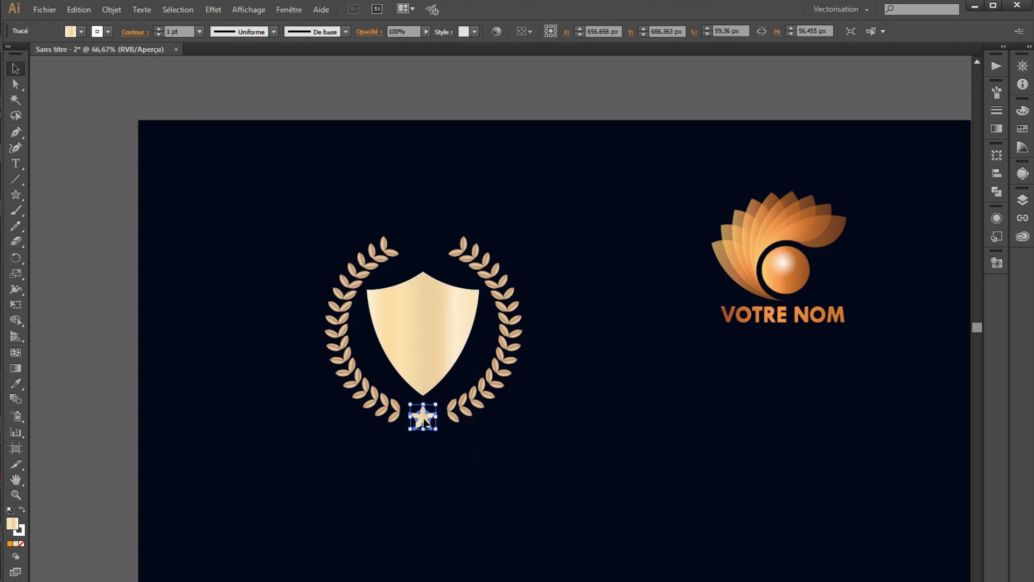
click(557, 467)
drag(428, 417, 429, 417)
key(Left)
key(Left)
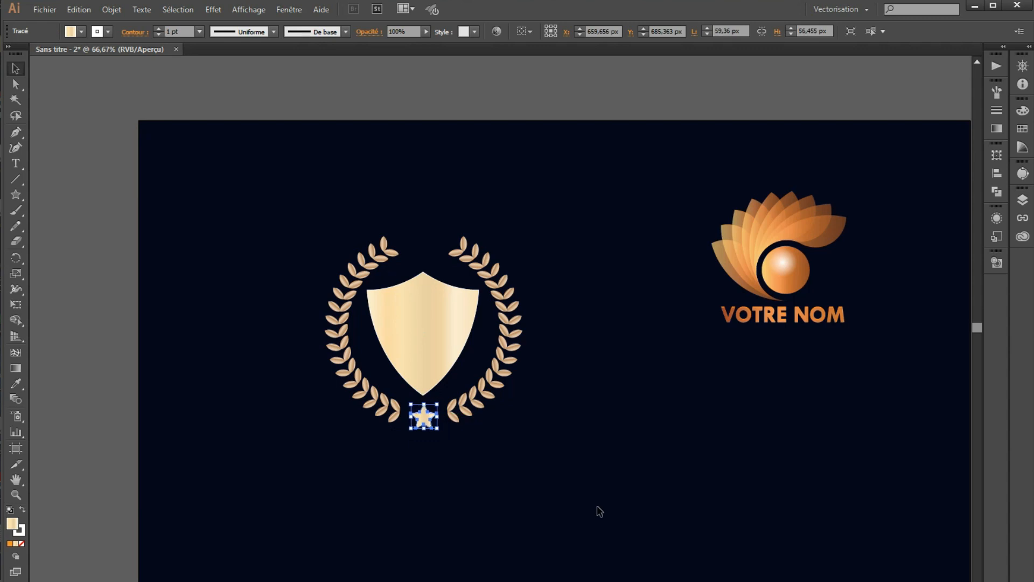
click(597, 509)
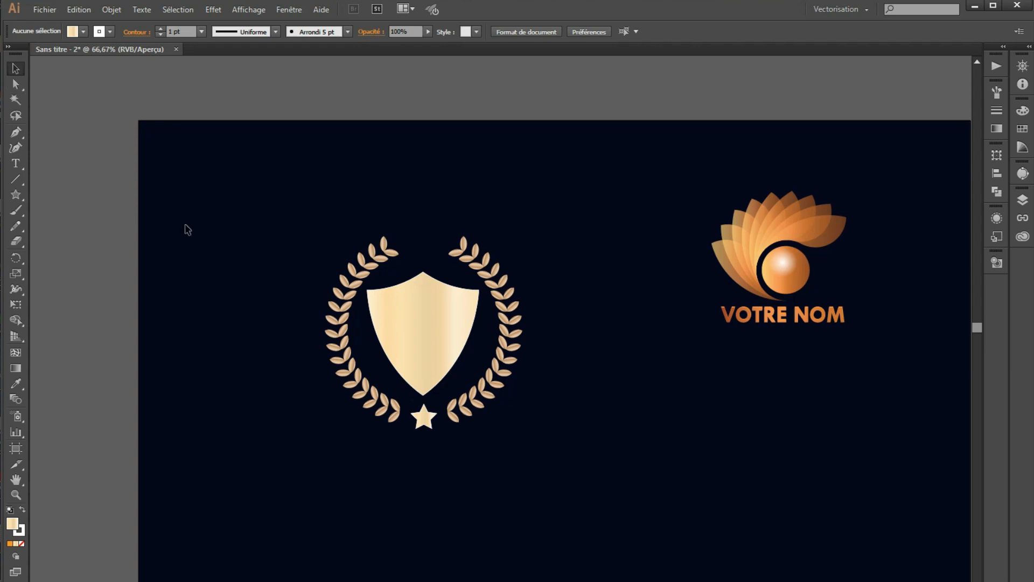
Group the wreath, shield and star, and enlarge the group proportionally from its centre
drag(273, 197, 565, 483)
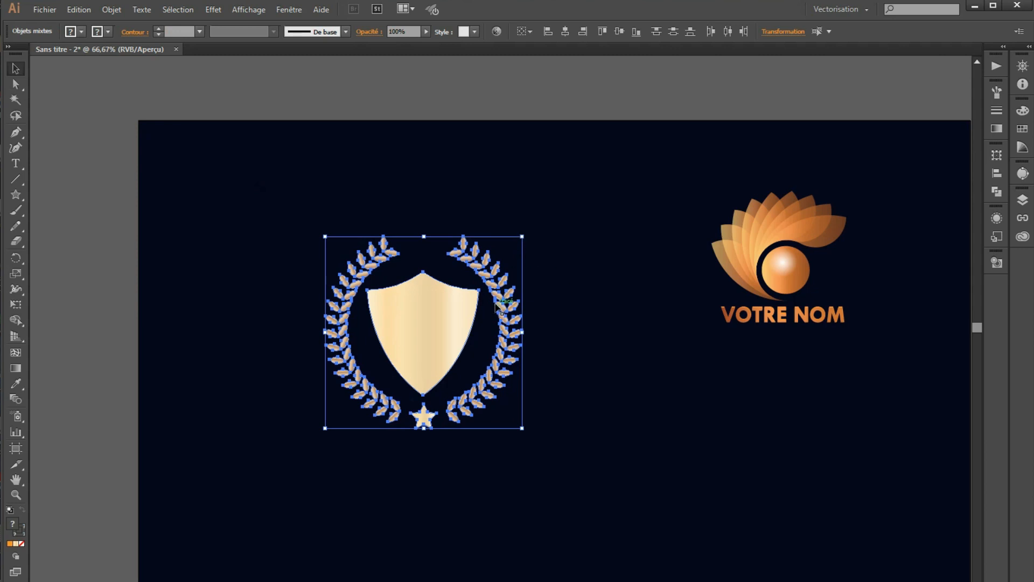
right_click(496, 303)
click(551, 365)
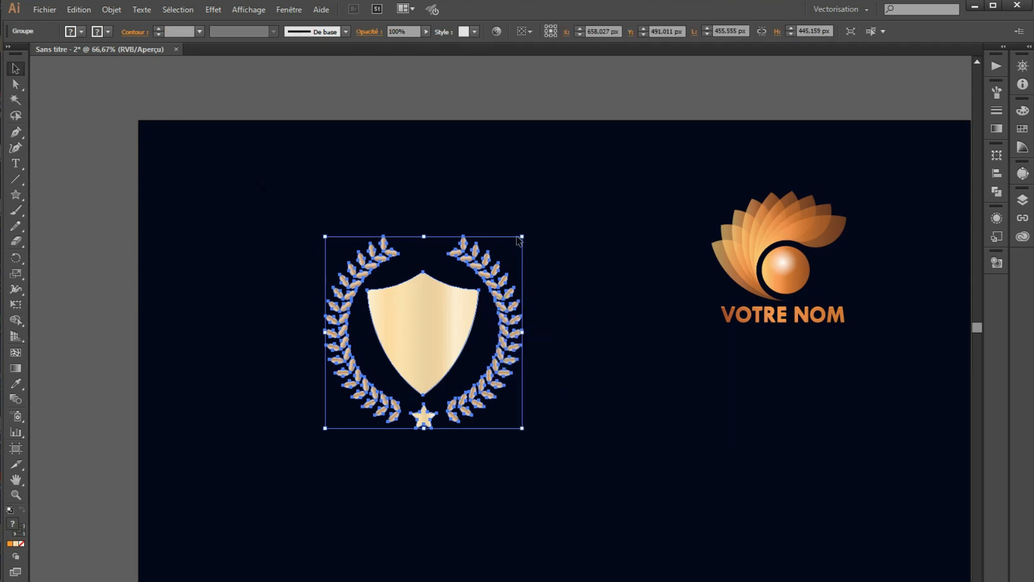
drag(523, 236, 580, 179)
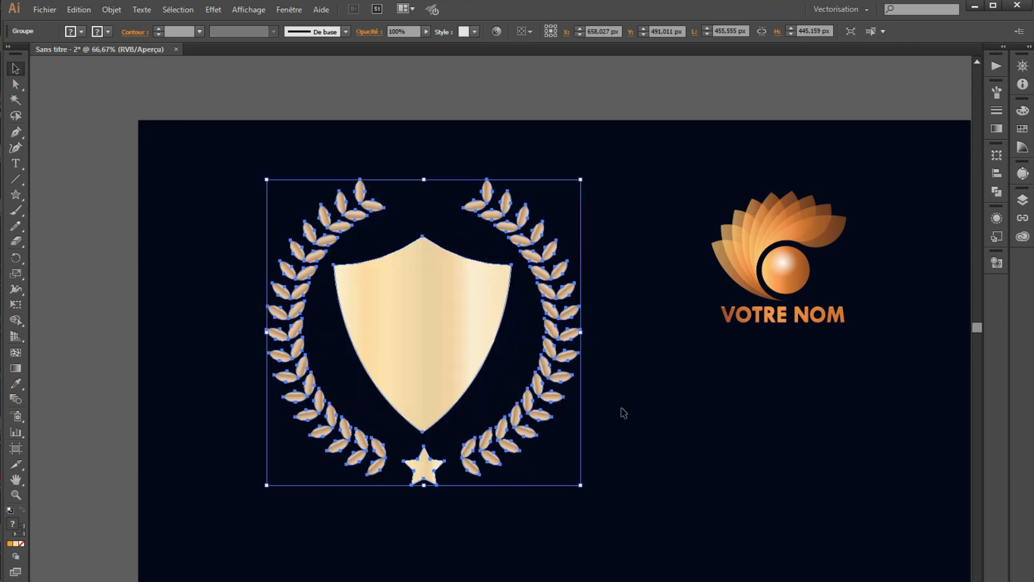
Ungroup the enlarged emblem so its parts can be selected separately
right_click(561, 364)
click(606, 434)
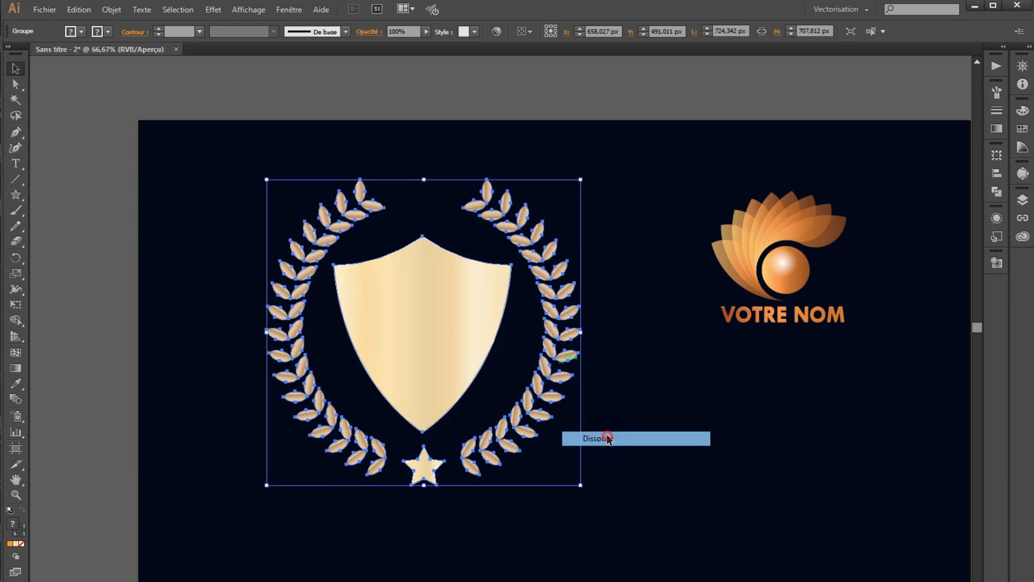
click(639, 411)
Paste a copy of the shield in front and scale it from its centre to about 370 by 410 px
click(421, 320)
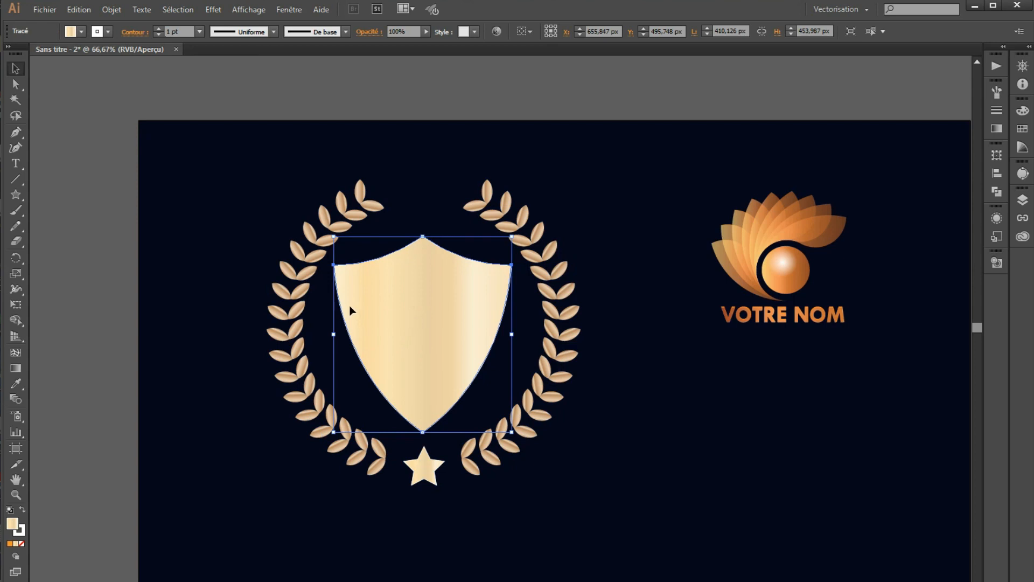
click(79, 9)
click(87, 72)
click(83, 14)
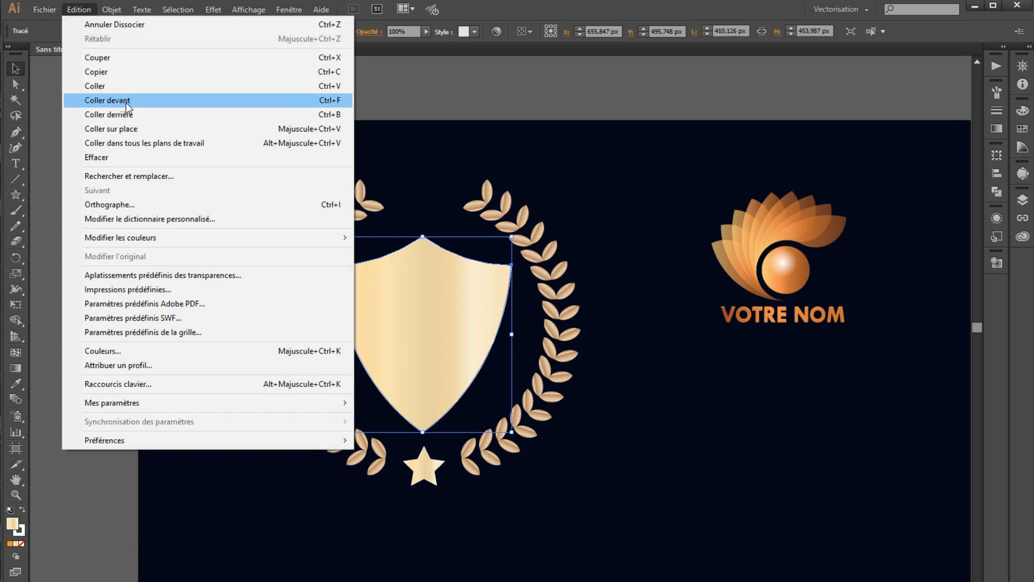
click(125, 103)
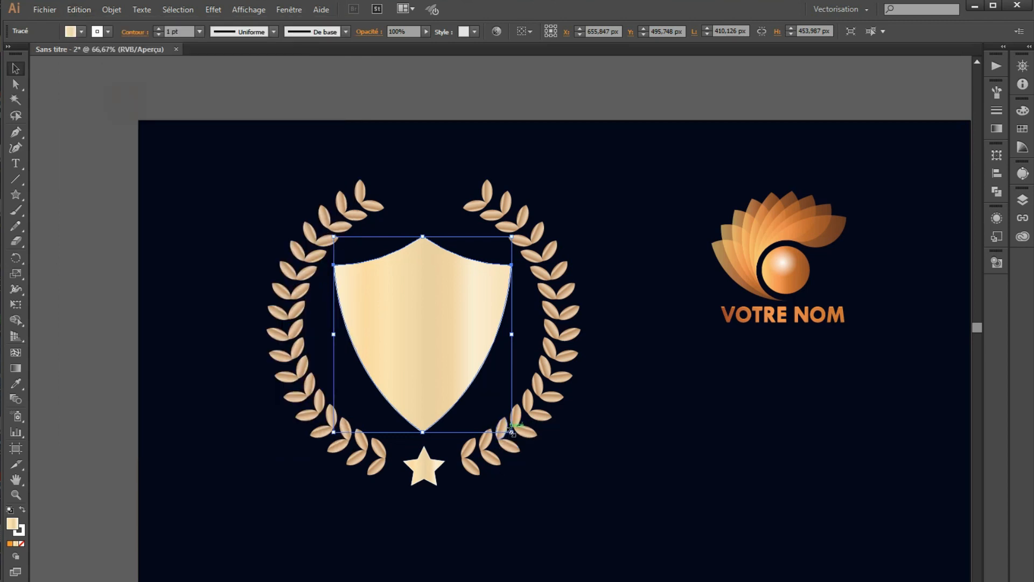
drag(510, 431, 505, 423)
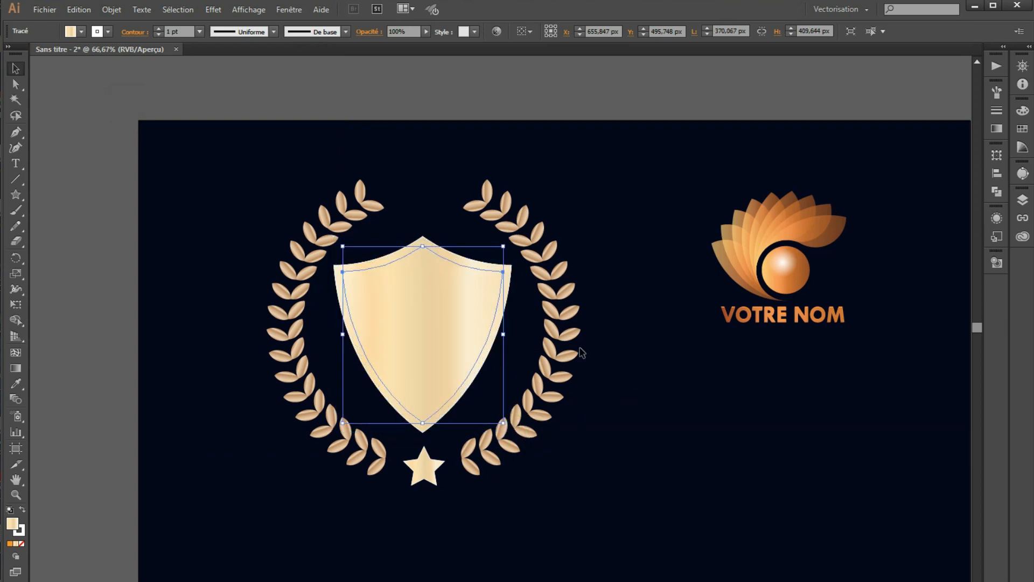
click(775, 428)
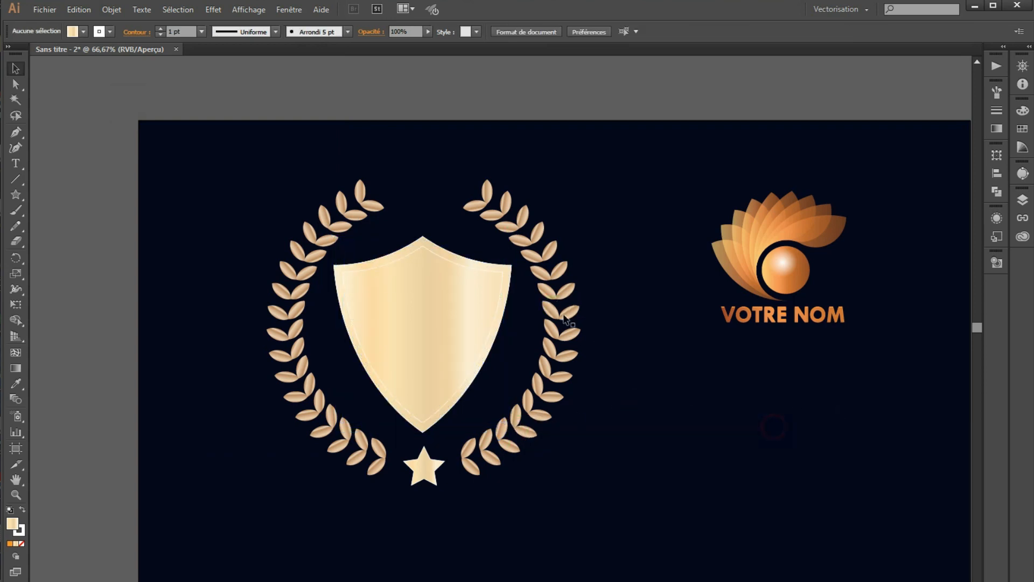
Remove the fill of the larger rear shield and give its stroke the copper gradient swatch
click(506, 300)
click(82, 32)
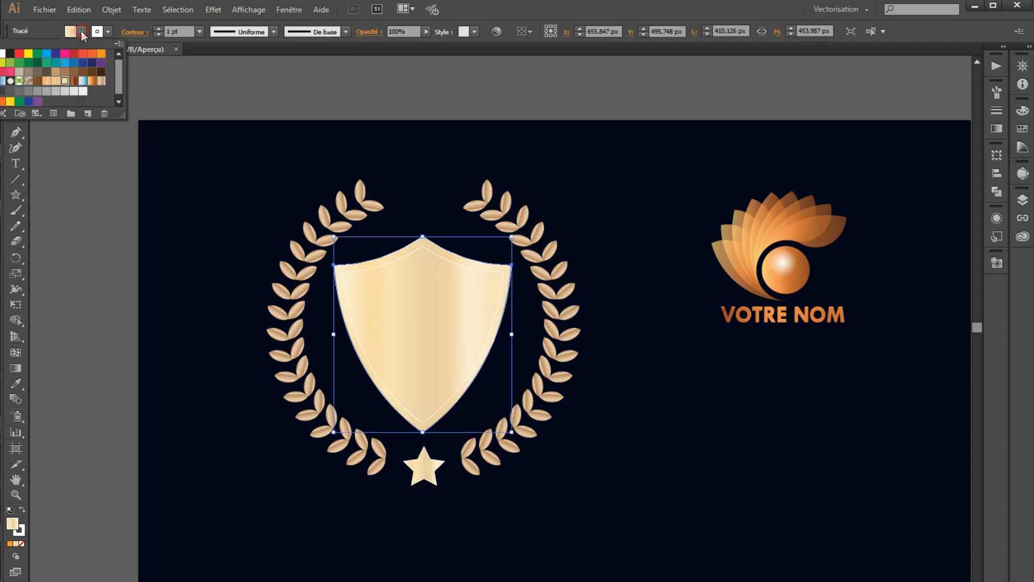
key(slash)
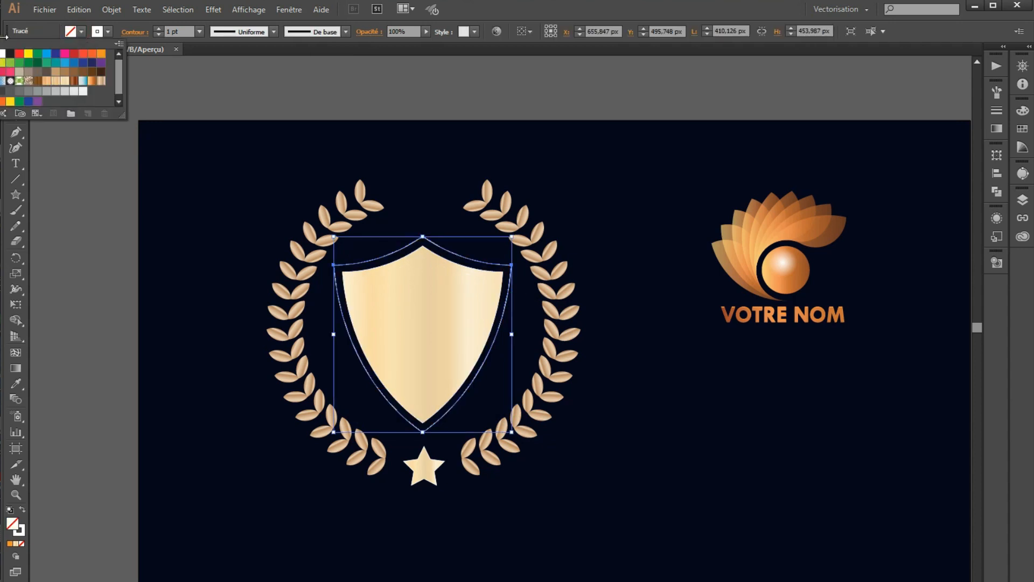
click(109, 31)
click(101, 81)
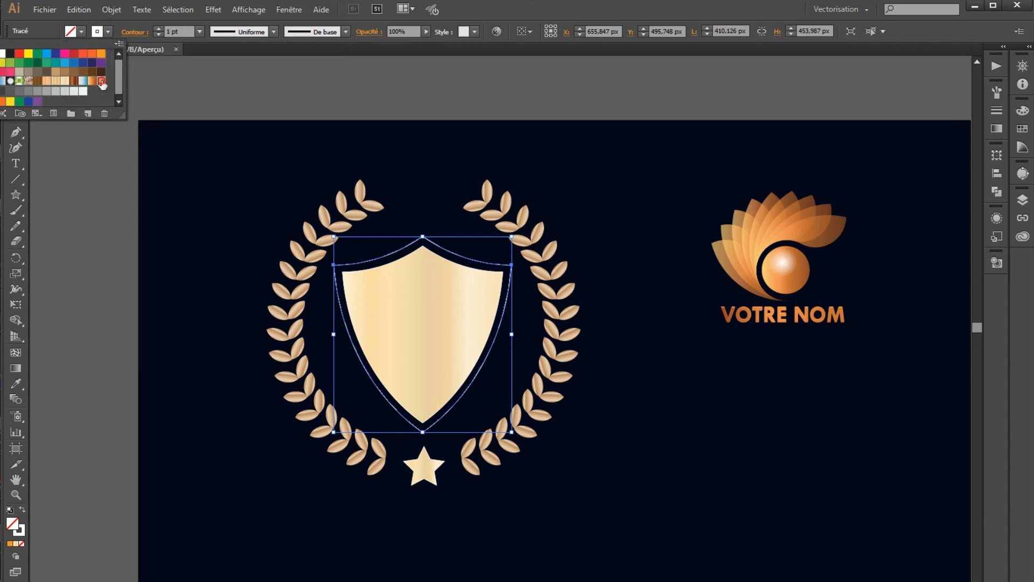
Set the outer shield outline's stroke weight to 6 pt
click(158, 29)
click(159, 28)
click(158, 29)
click(158, 29)
click(158, 28)
click(158, 29)
click(158, 28)
click(158, 28)
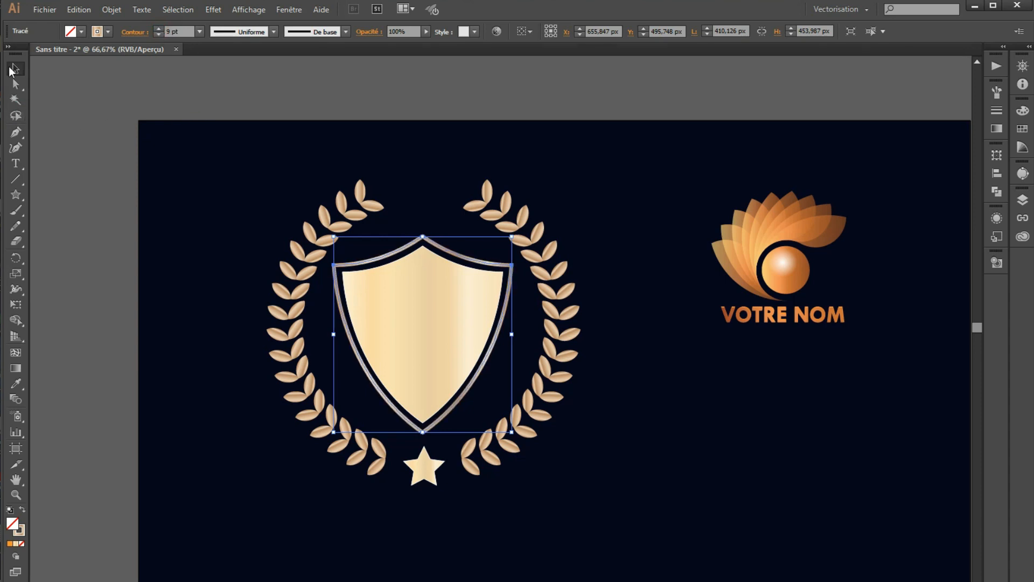
click(158, 36)
click(159, 35)
click(159, 36)
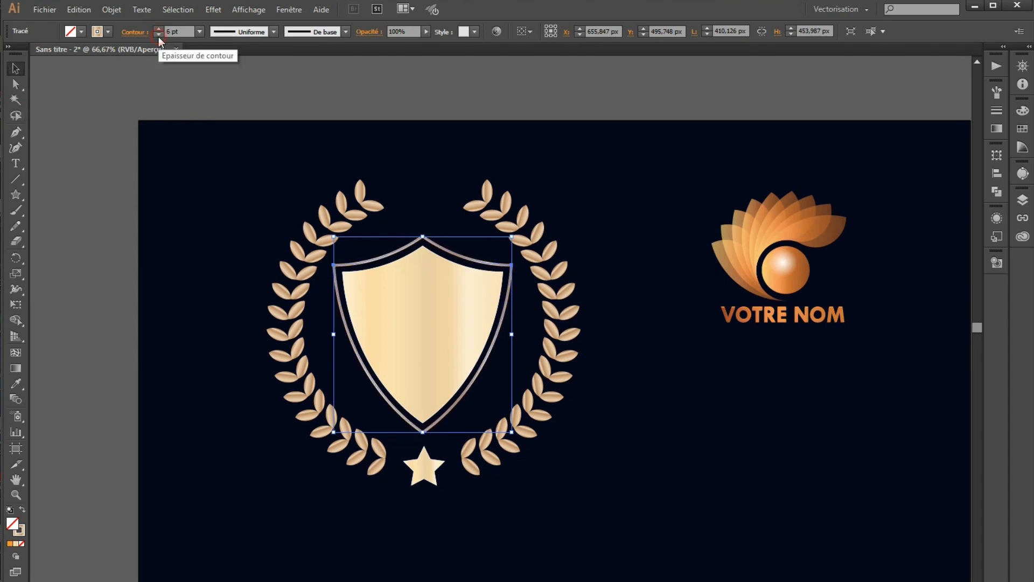
click(673, 444)
Scale the whole shield emblem down proportionally from its centre and group all its parts
drag(619, 211, 268, 529)
drag(582, 181, 305, 470)
click(587, 396)
right_click(418, 341)
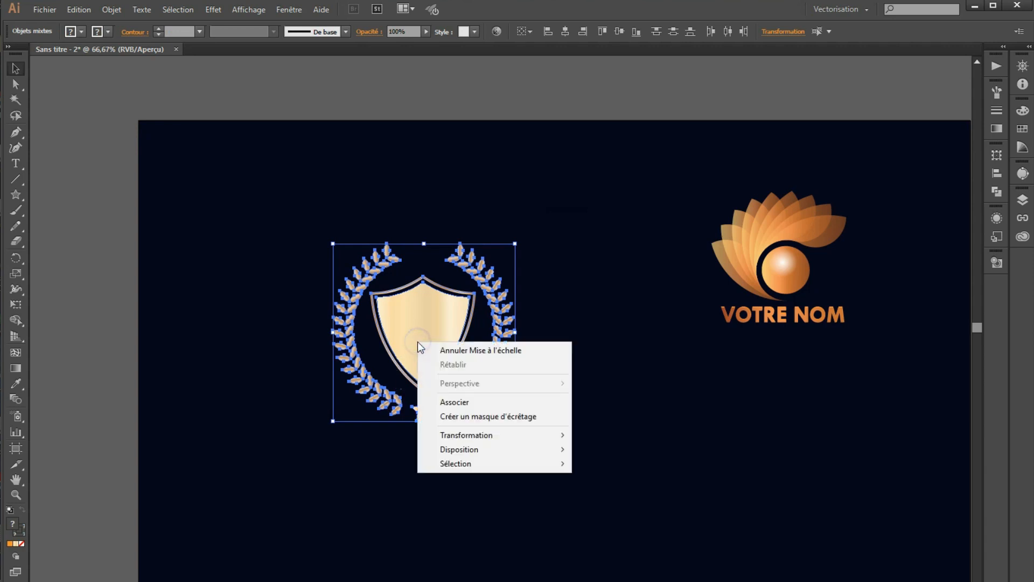
click(474, 403)
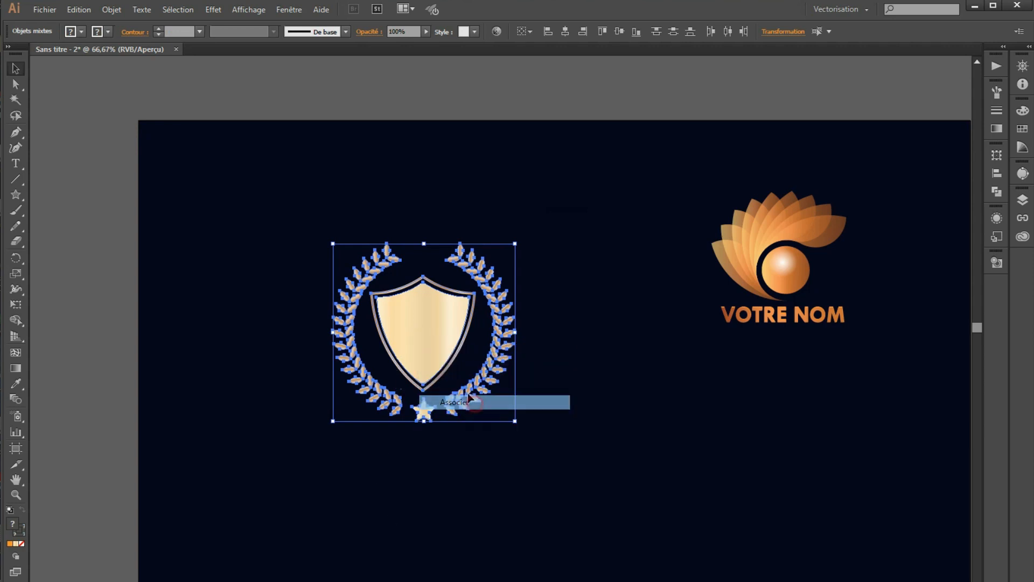
click(575, 350)
Move the grouped shield emblem below the petal logo
drag(445, 334, 833, 468)
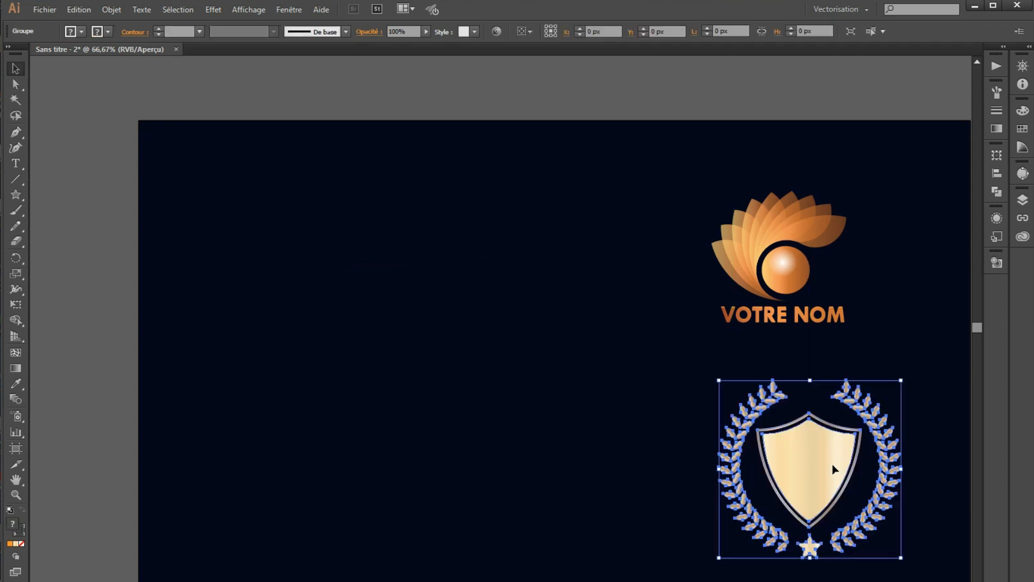
click(569, 429)
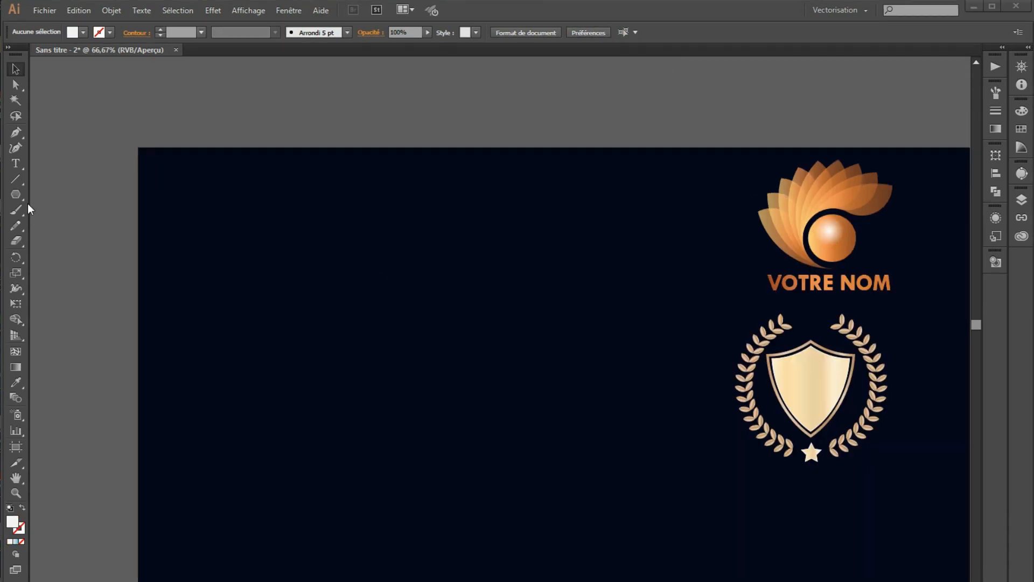
Draw a circle about 674 px in diameter with the Ellipse tool in the artboard's empty area, away from the finished logos
click(16, 194)
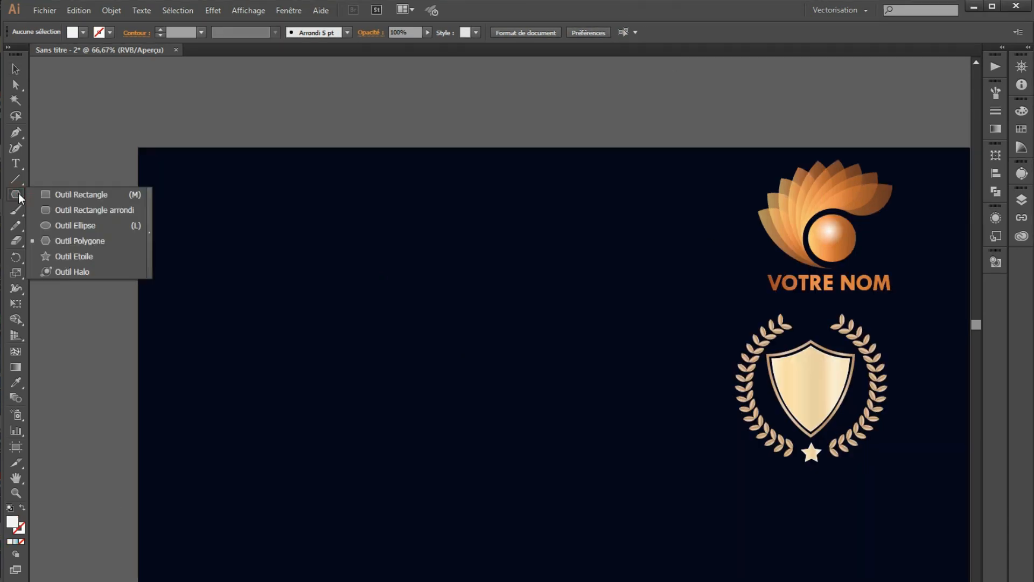
click(68, 225)
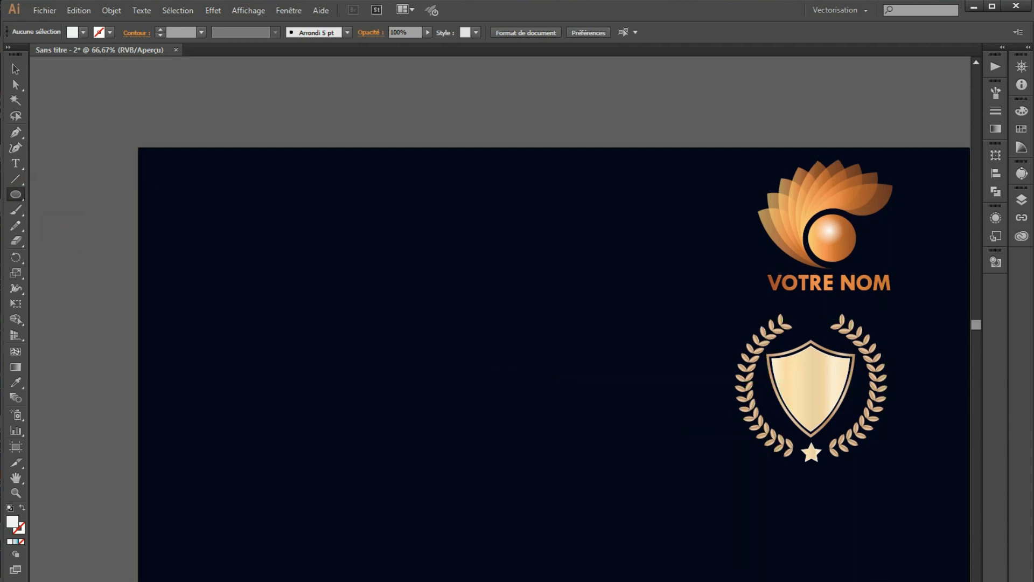
scroll(957, 535, right, 4)
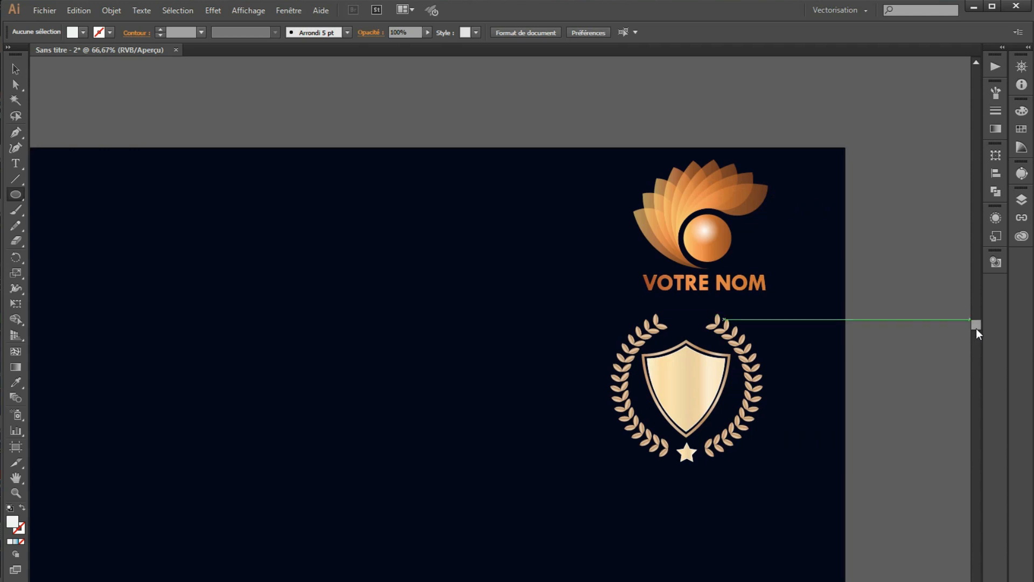
drag(976, 326, 976, 332)
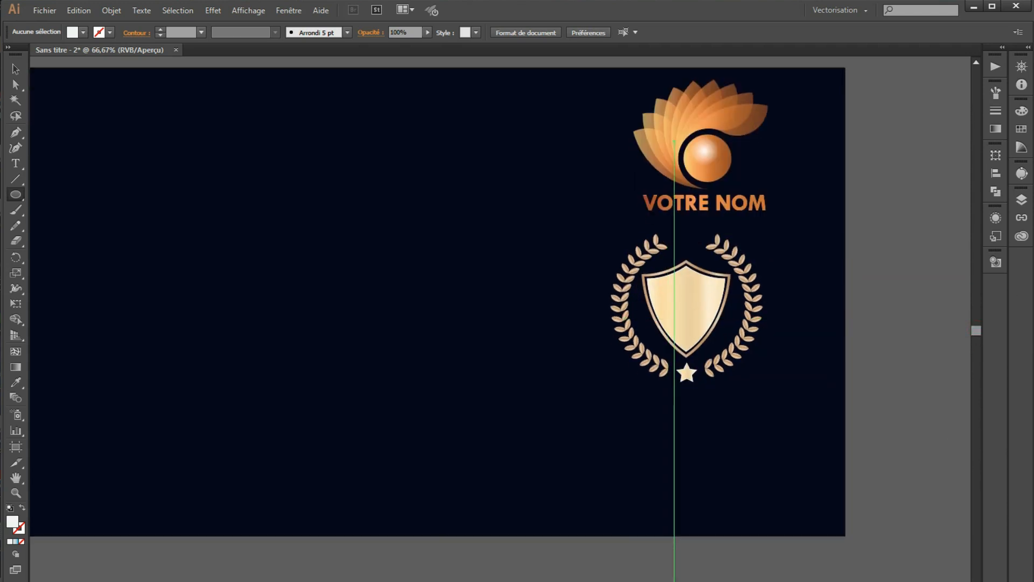
scroll(668, 569, left, 2)
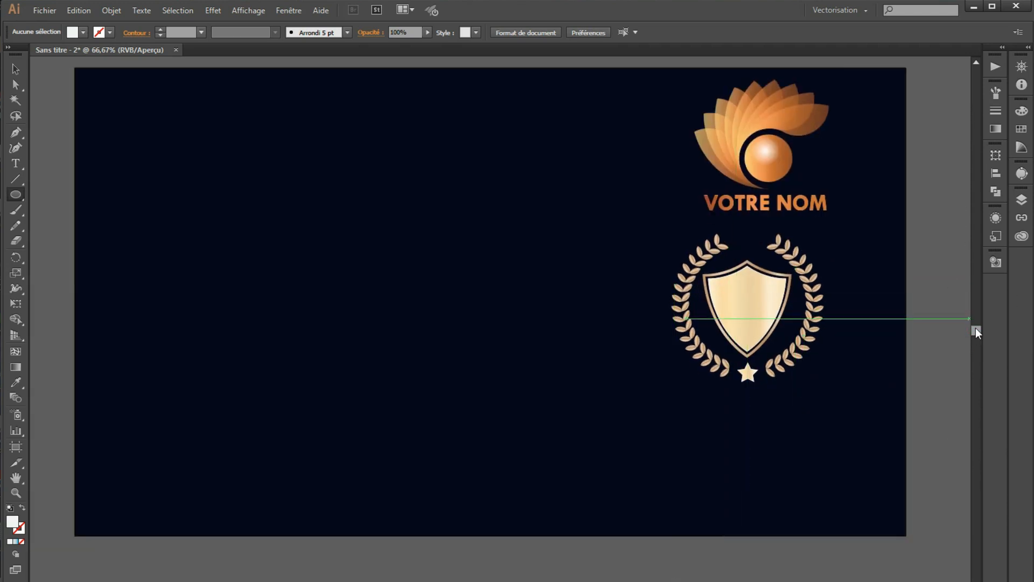
drag(975, 328, 976, 325)
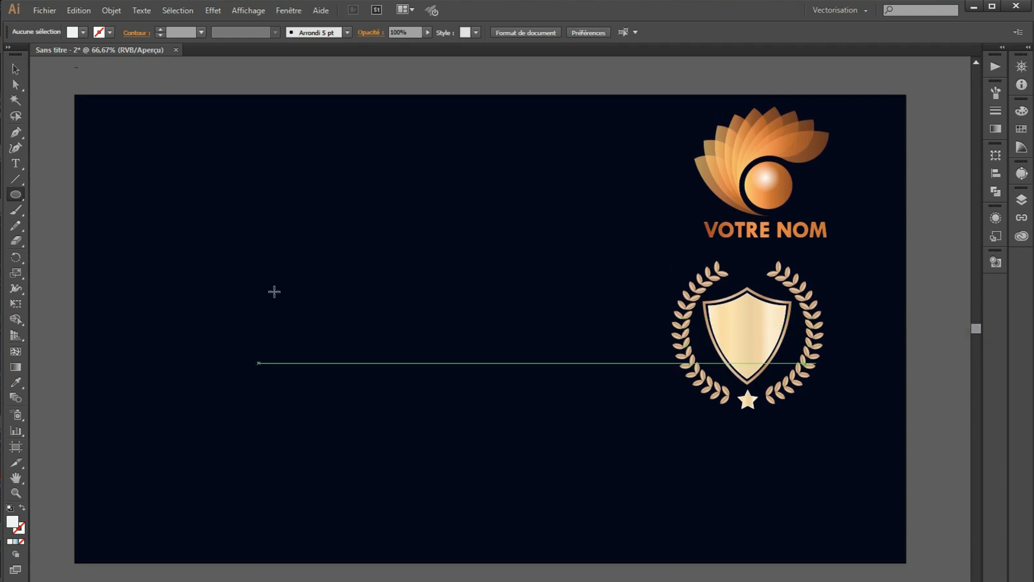
drag(268, 281, 335, 426)
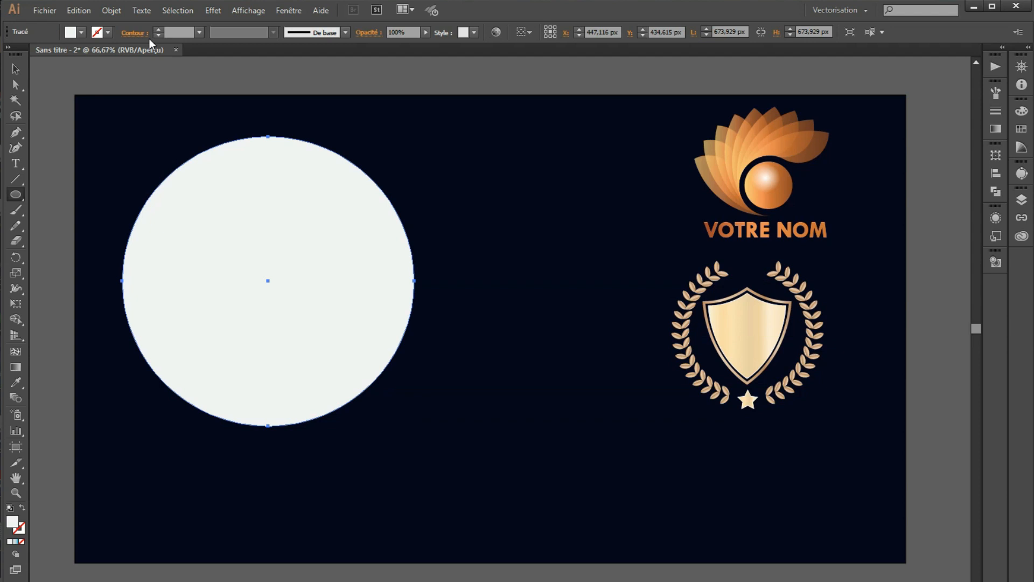
Give the large circle a very light grey stroke and remove its fill
click(109, 31)
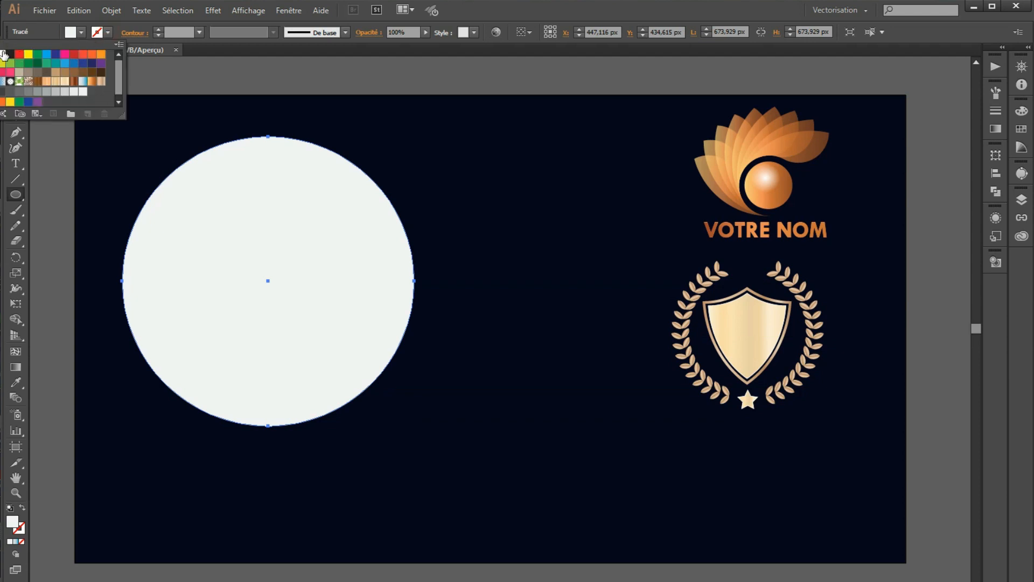
click(82, 91)
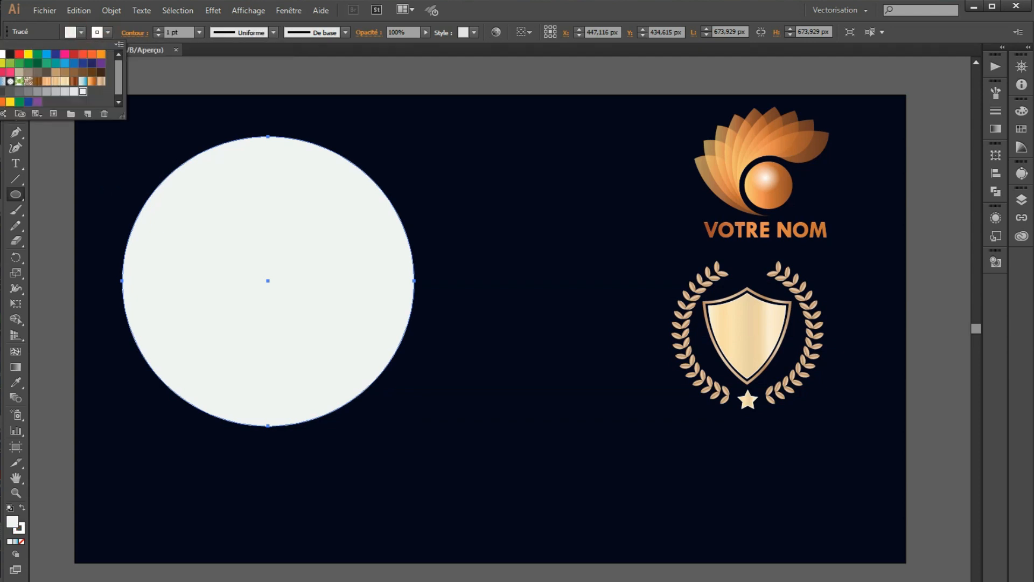
click(2, 54)
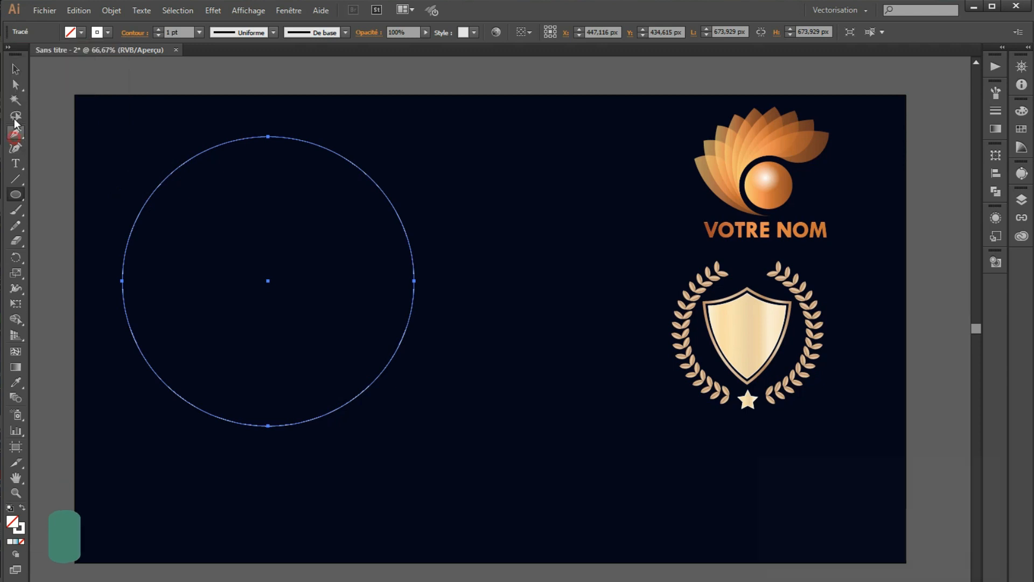
Scale the outlined circle down proportionally to about 513 px in diameter and reposition it slightly lower in the artboard's empty area
click(16, 70)
drag(414, 138, 397, 172)
drag(377, 259, 392, 290)
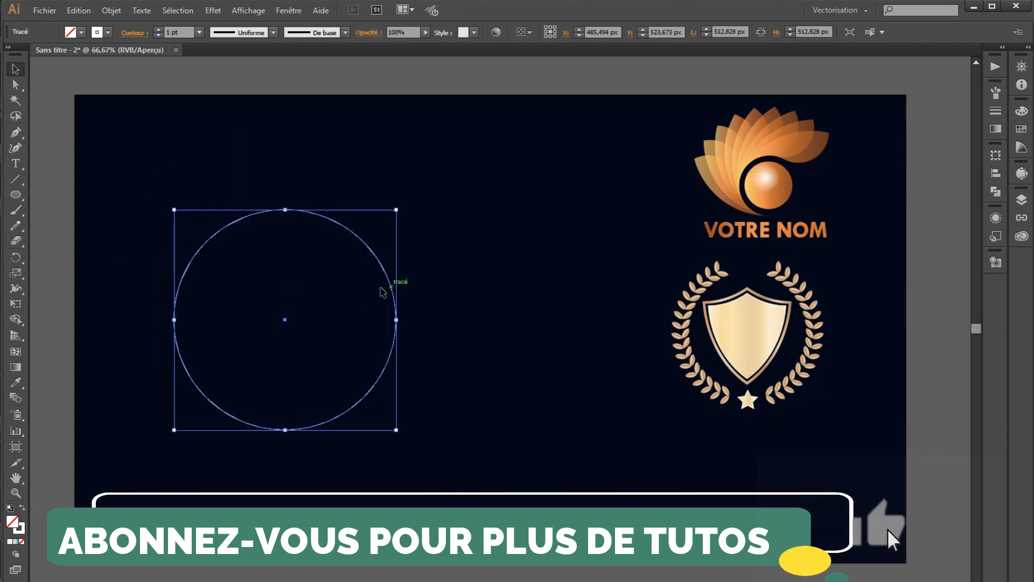
Copy the circle, paste it in front, and scale the copy from its centre to about 75 px in diameter
click(79, 11)
click(104, 71)
click(81, 11)
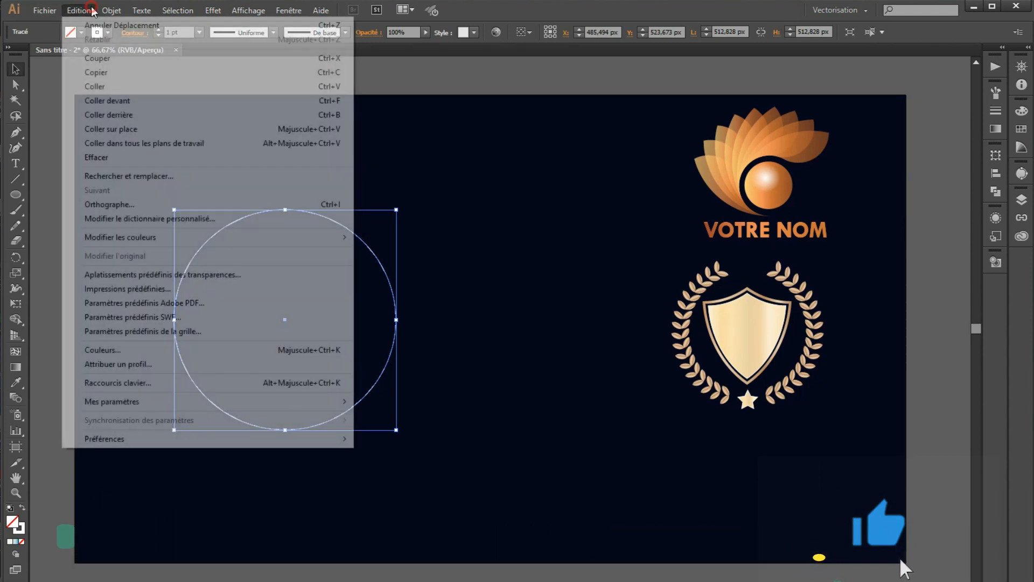
click(110, 102)
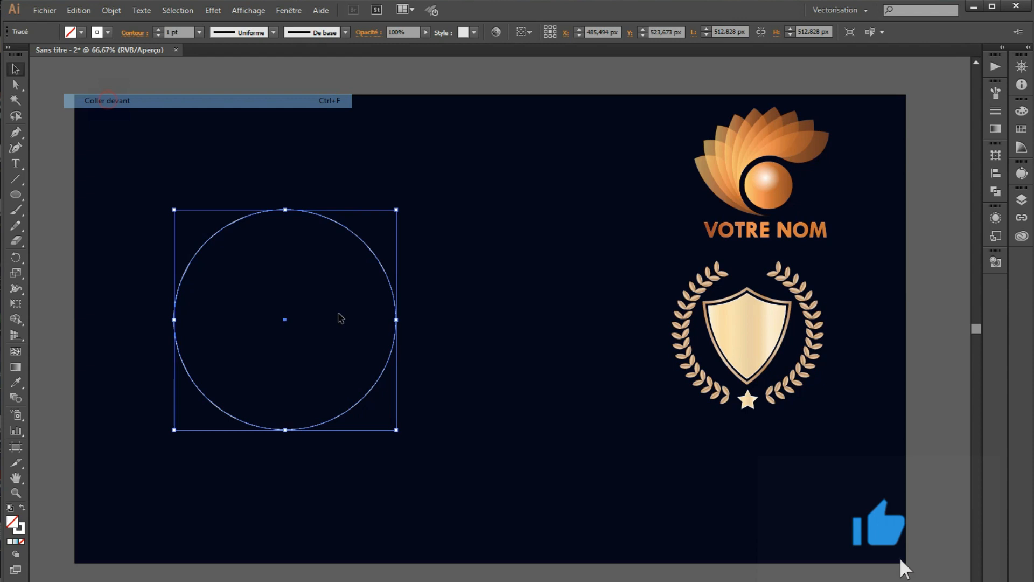
drag(396, 432, 327, 340)
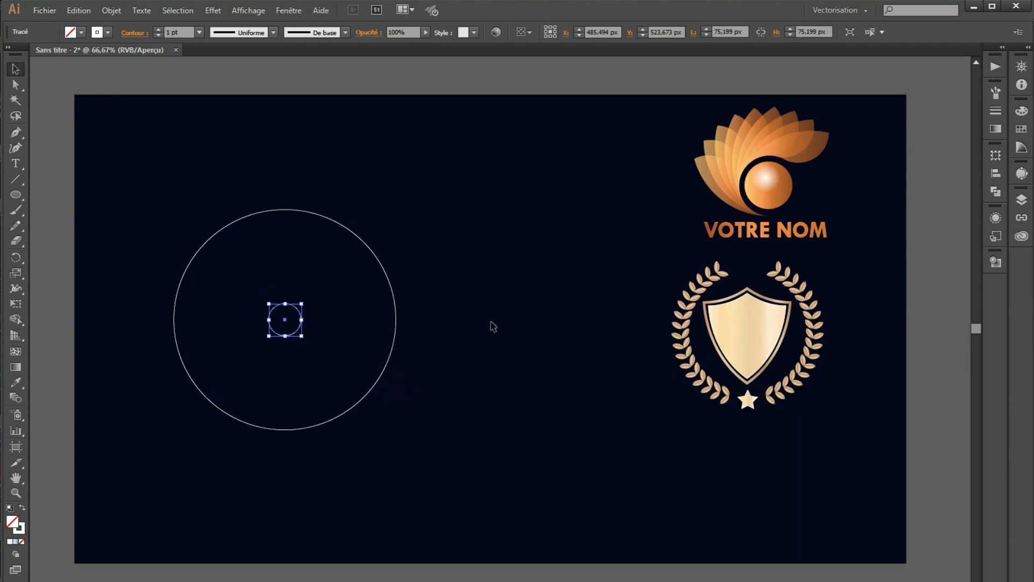
click(447, 280)
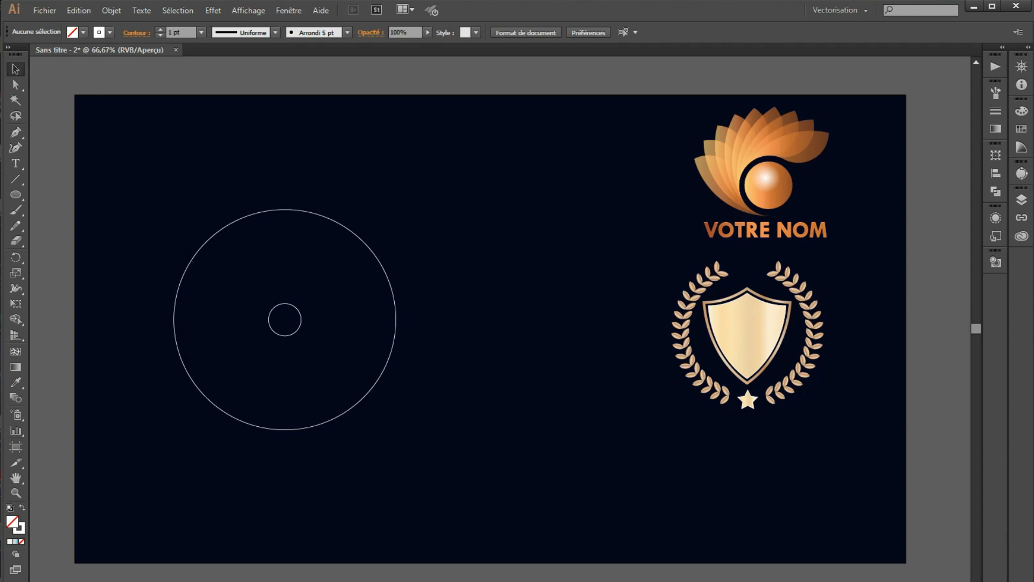
Blend the small inner circle with the large outer circle using 8 specified steps to form concentric rings
click(19, 398)
double_click(18, 396)
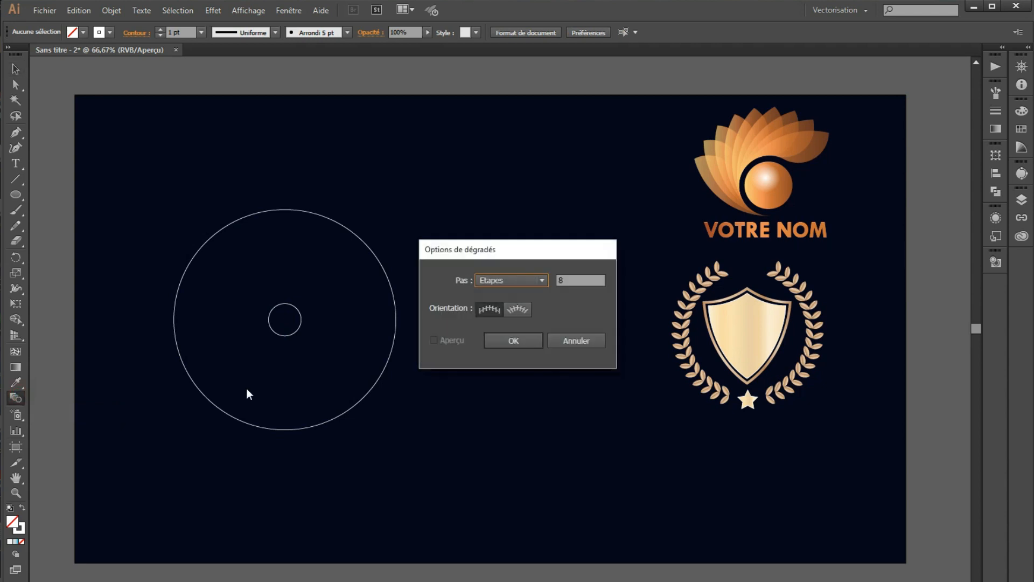
click(544, 279)
click(507, 308)
click(502, 341)
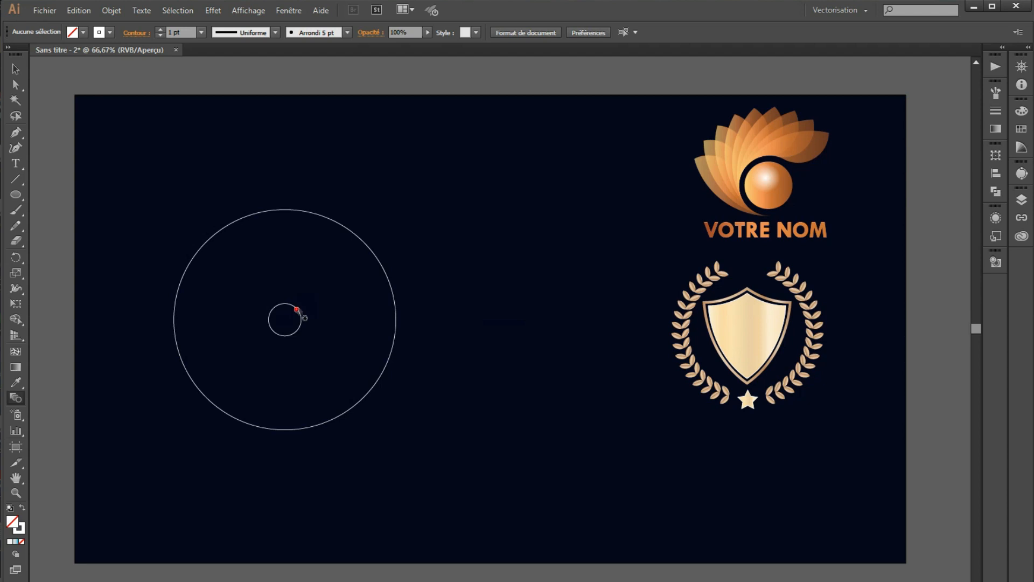
click(297, 310)
click(377, 257)
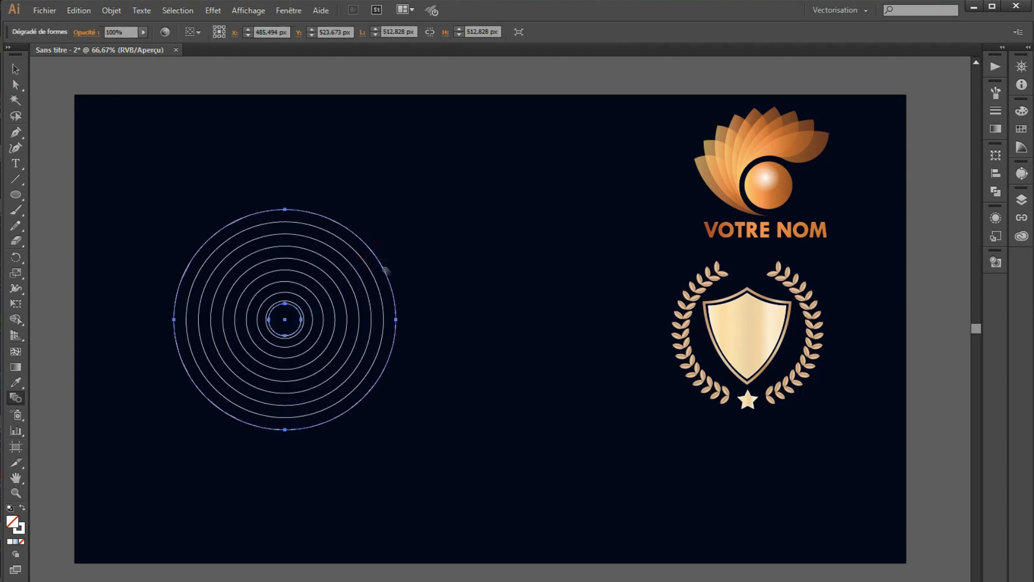
Duplicate the blended rings horizontally to the right so the copy partly overlaps the original
click(15, 68)
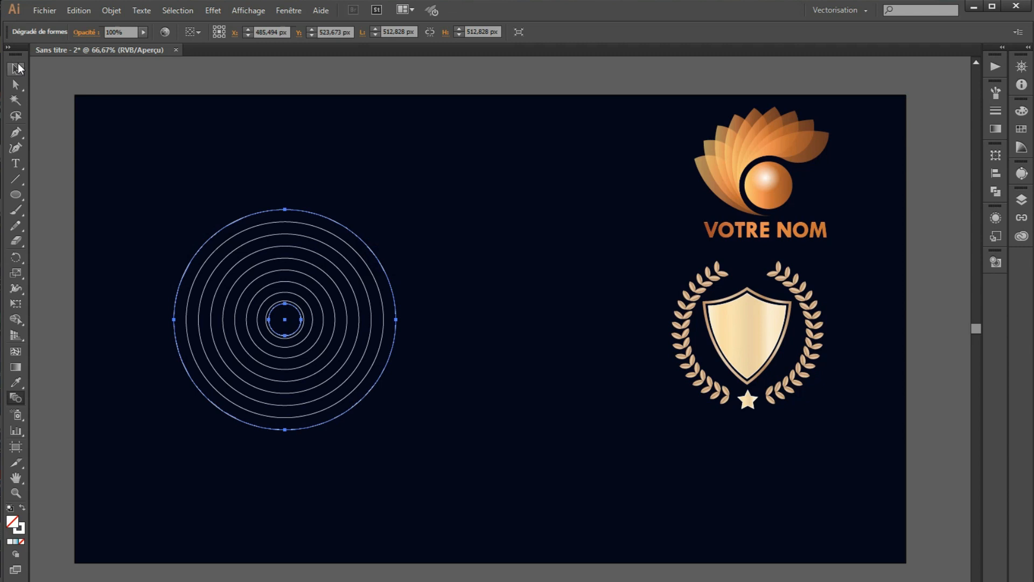
click(488, 343)
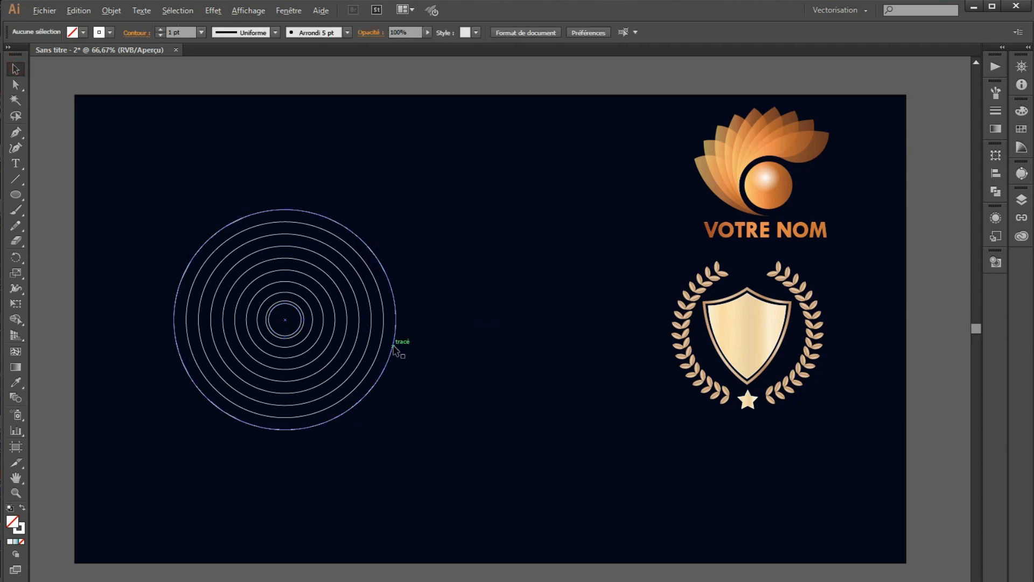
drag(397, 346, 522, 364)
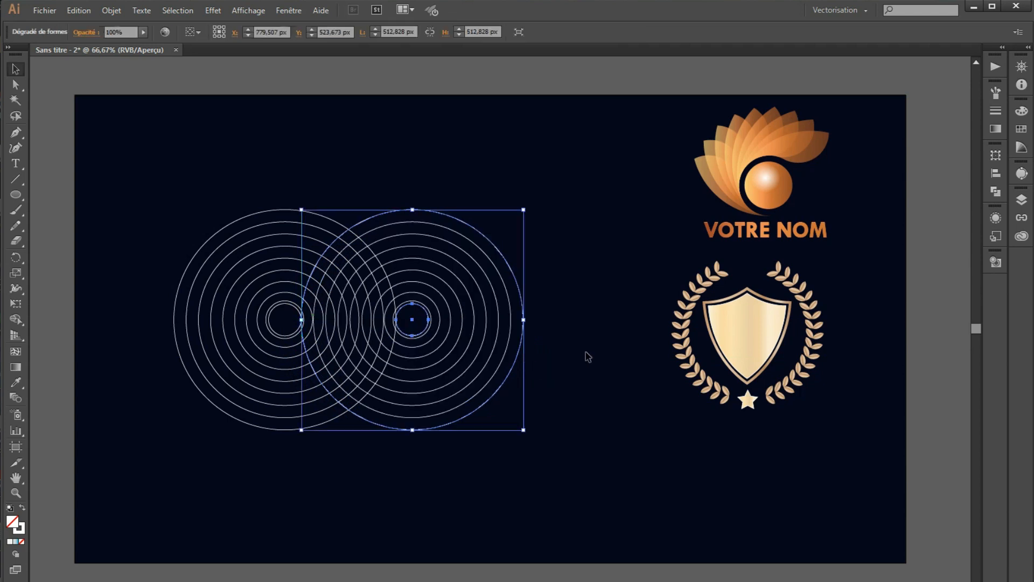
click(586, 351)
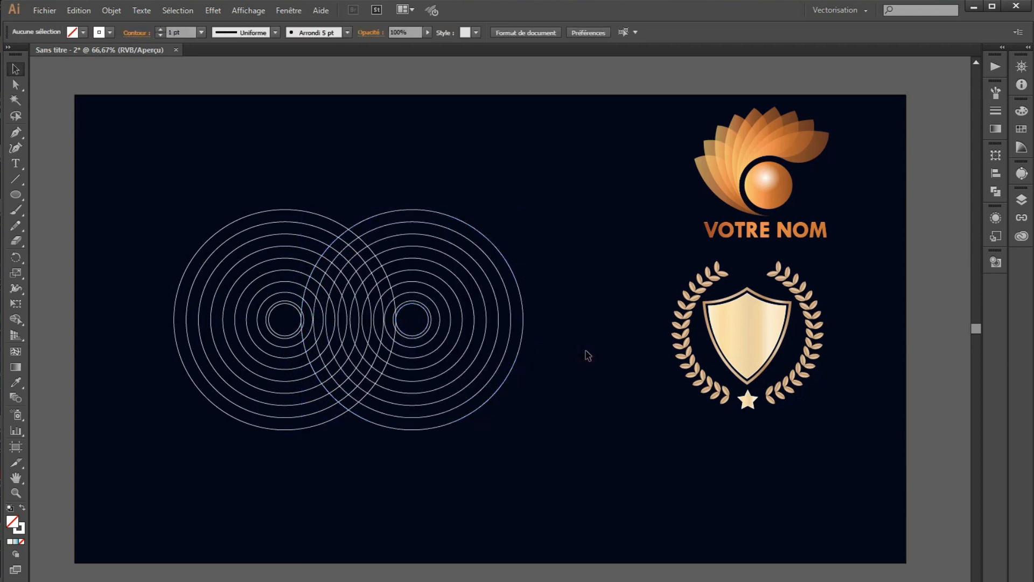
Nudge the duplicated rings about 23 px further right, to X 802.507 px, so the two sets' ring bands line up where they cross
click(524, 342)
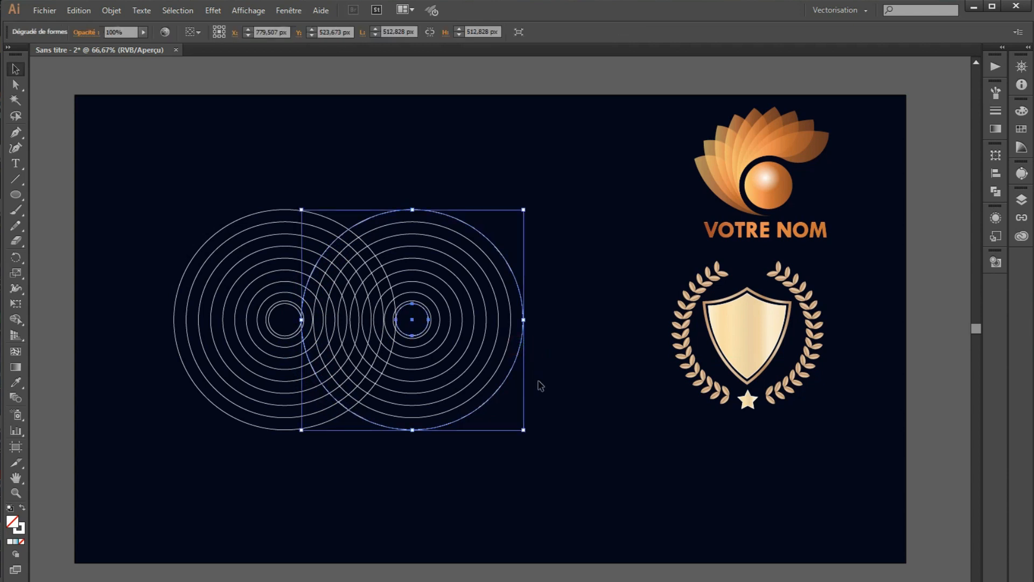
key(Right)
key(Right)
key(Right)
key(Right)
key(Right)
key(Right)
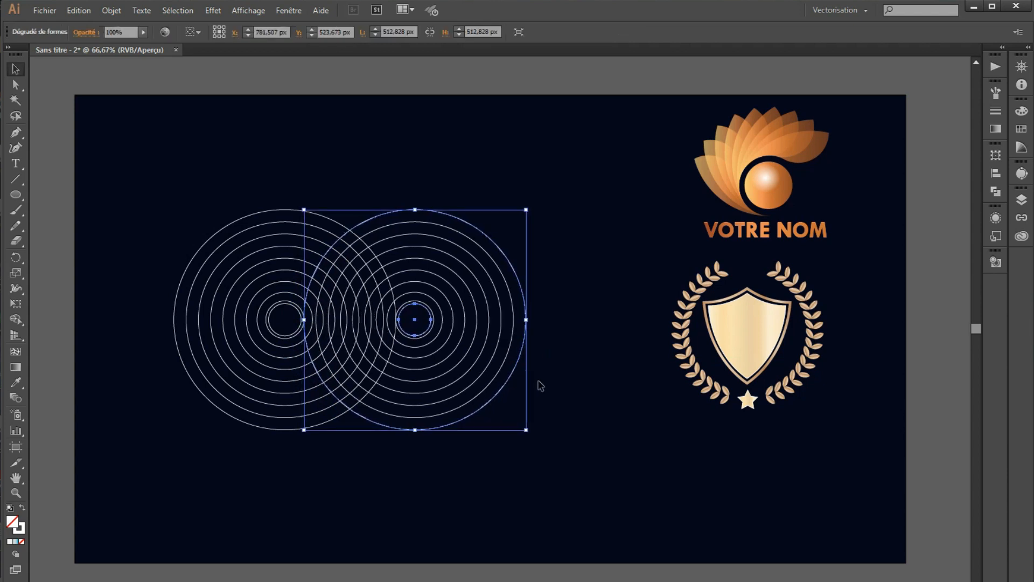
key(Right)
key(Right)
key(Right)
key(Right)
key(Right)
key(Right)
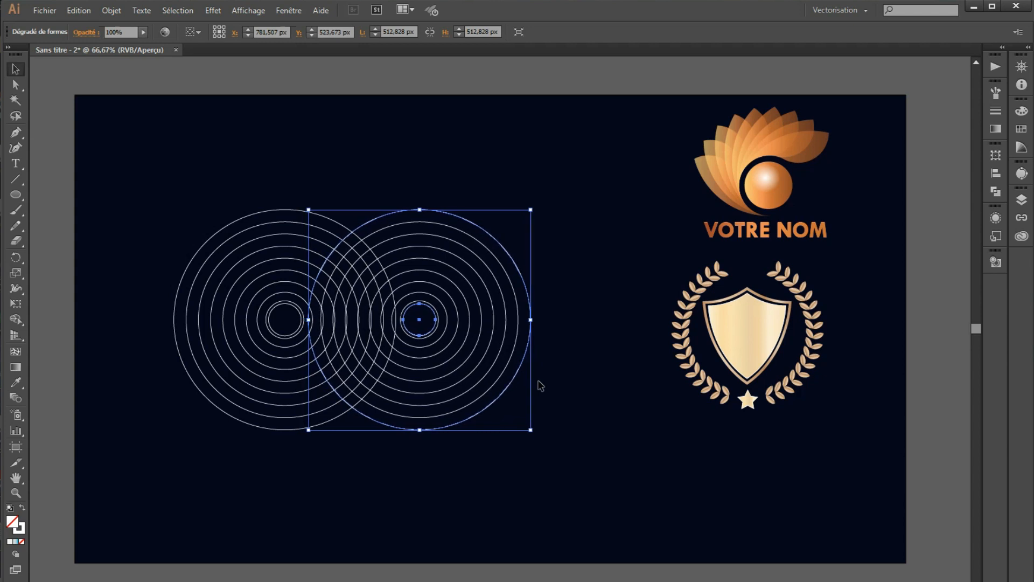
key(Right)
key(Right)
key(Right)
key(Right)
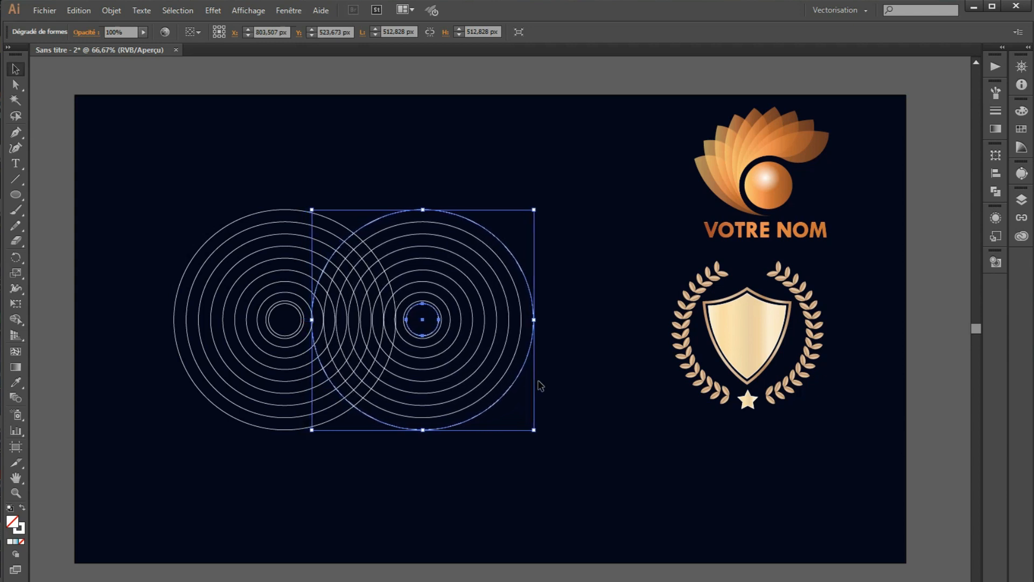
key(Left)
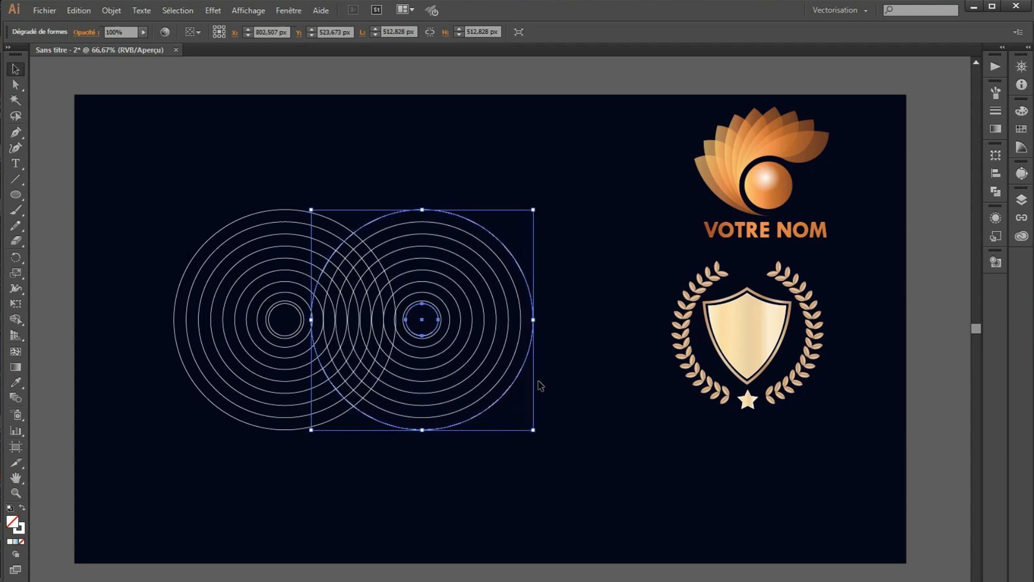
click(563, 313)
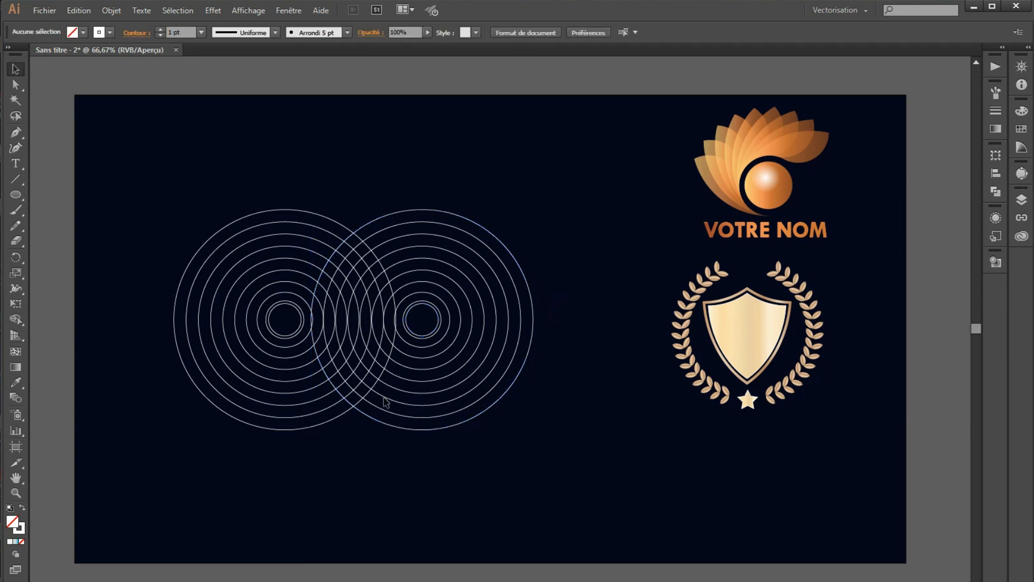
Select both ring blends and expand them with Object, Fill and Stroke enabled
drag(175, 171, 567, 480)
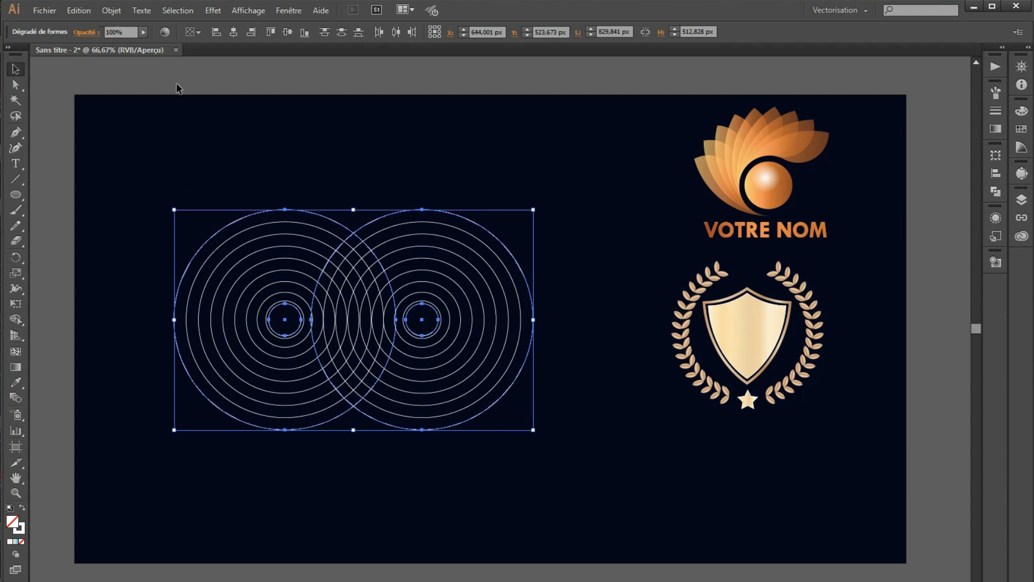
click(109, 14)
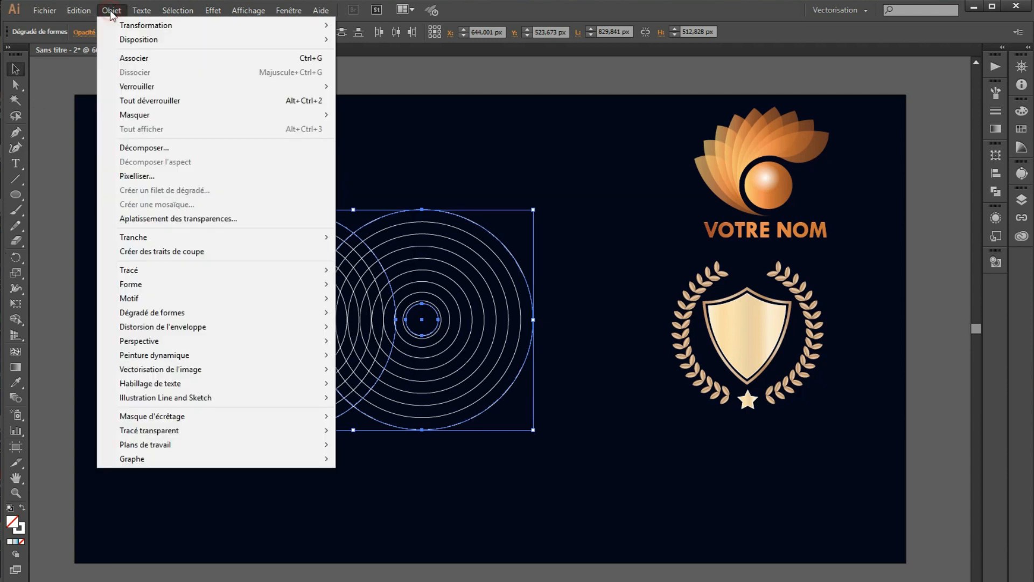
click(192, 152)
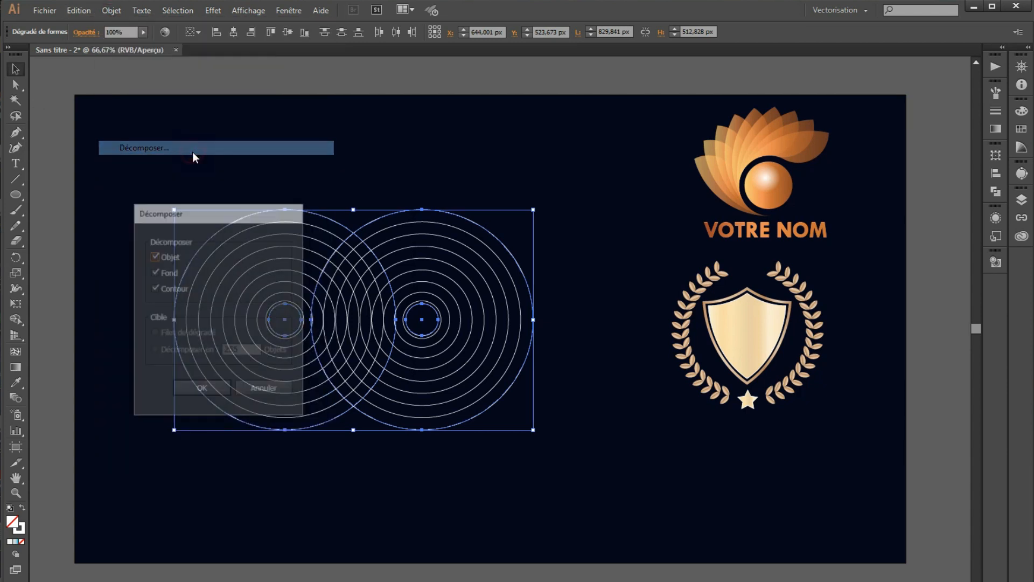
click(209, 390)
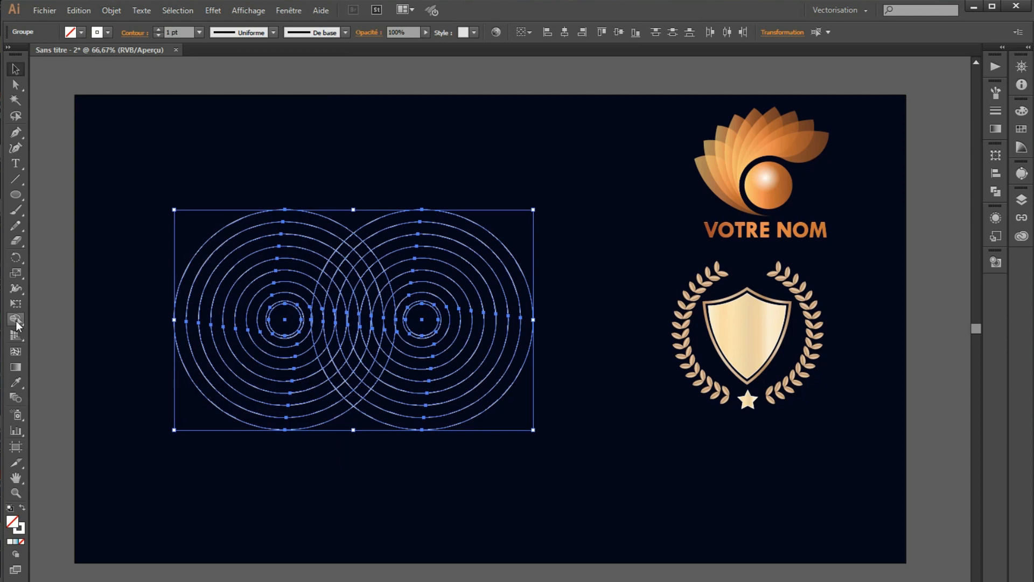
With the Shape Builder and a yellow-to-orange gradient fill, merge the left set's inner ring band with the right set's outer band into one interlaced shape
click(17, 321)
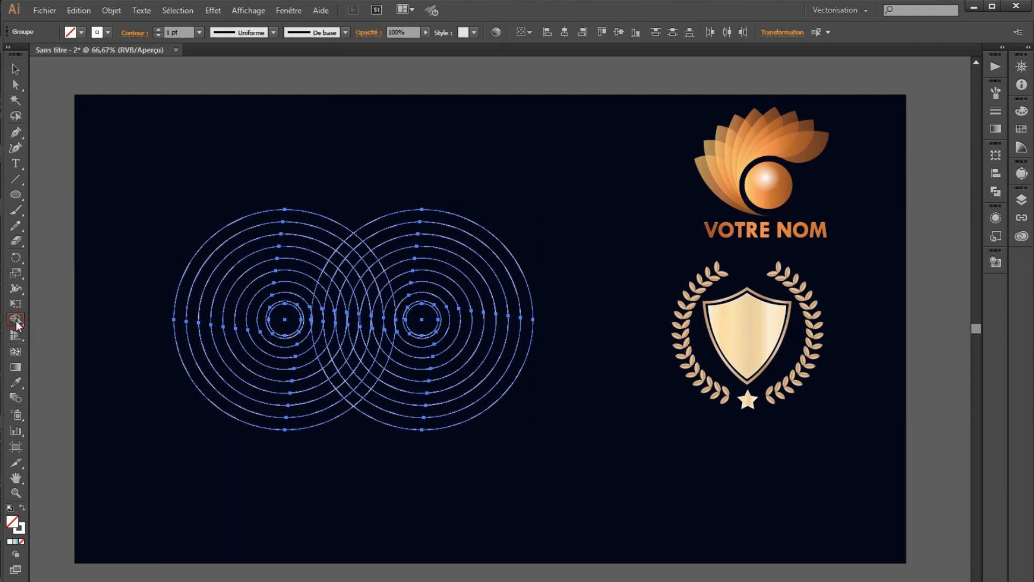
click(81, 31)
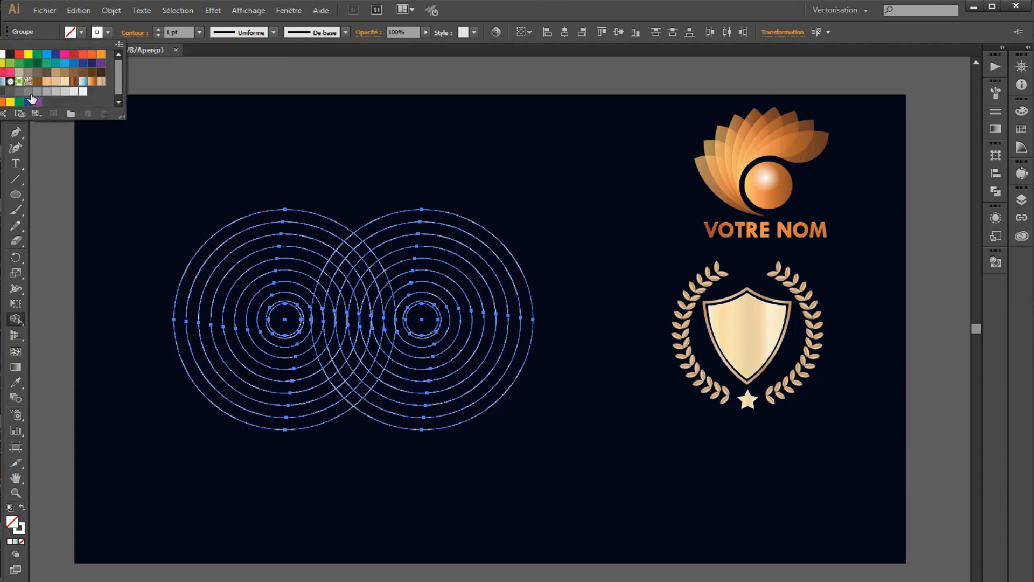
click(92, 81)
click(284, 278)
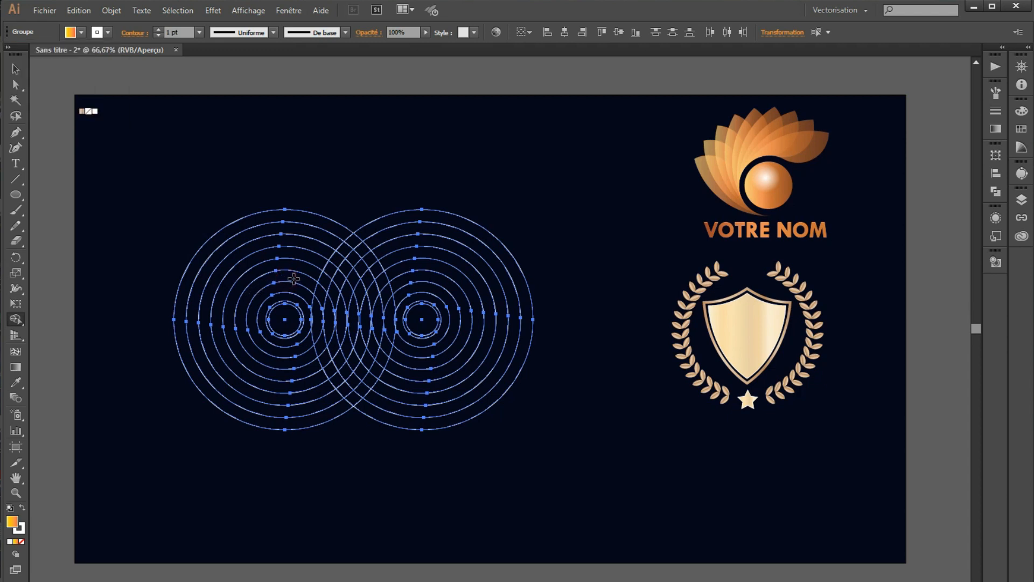
mouse_move(304, 280)
mouse_down()
mouse_move(330, 304)
mouse_move(337, 354)
mouse_move(371, 397)
mouse_up()
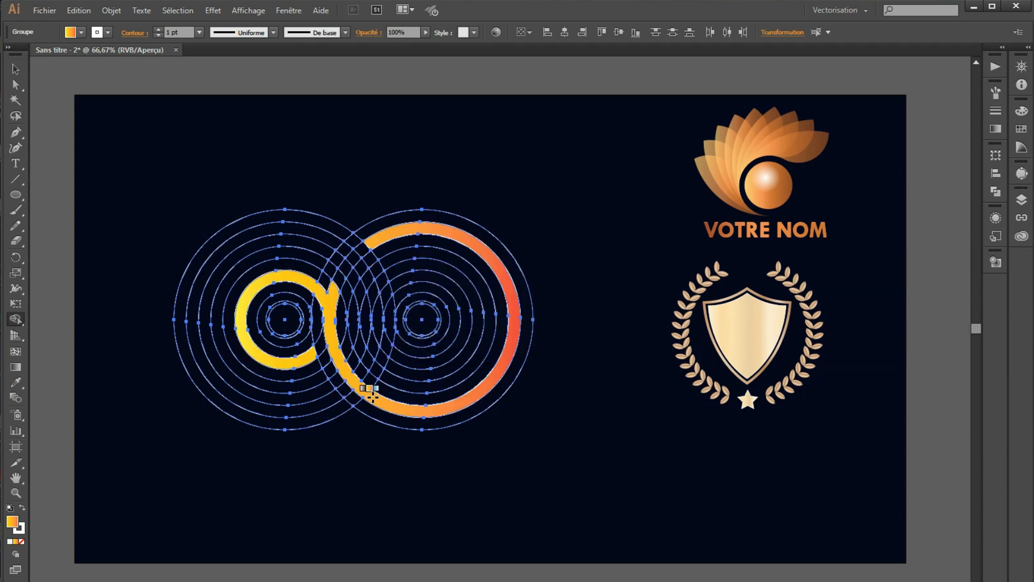
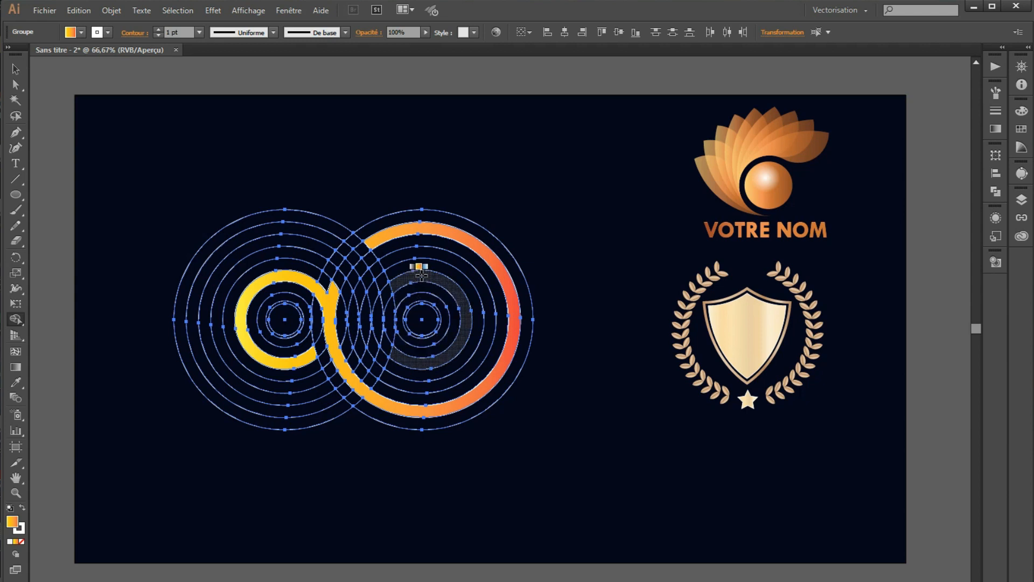
Merge the right set's inner ring band with the left set's outer band into a second gradient-filled interlaced shape, undoing the first attempt
mouse_move(402, 277)
mouse_down()
mouse_move(379, 311)
mouse_move(375, 300)
mouse_move(368, 358)
mouse_up()
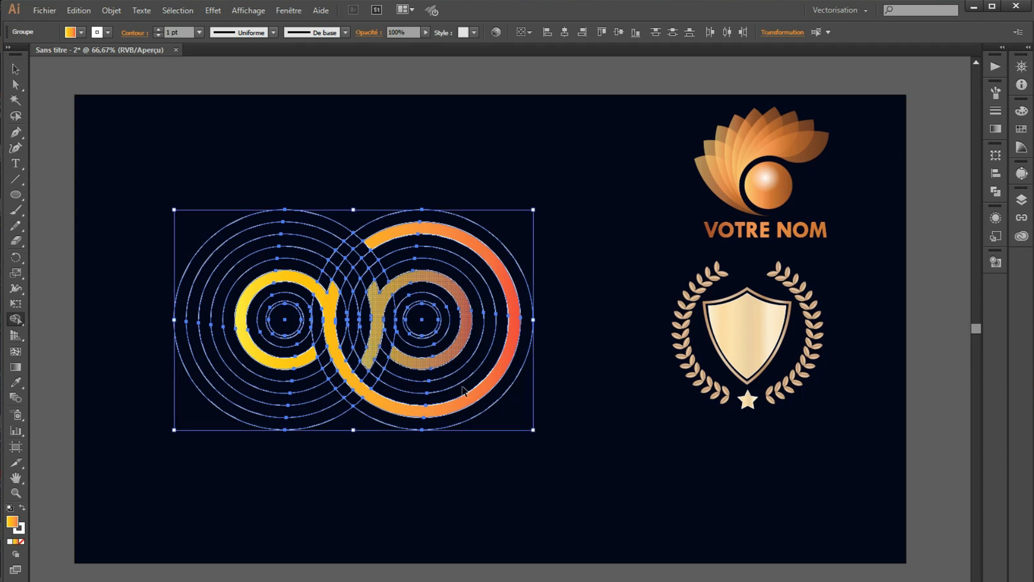
key(ctrl+z)
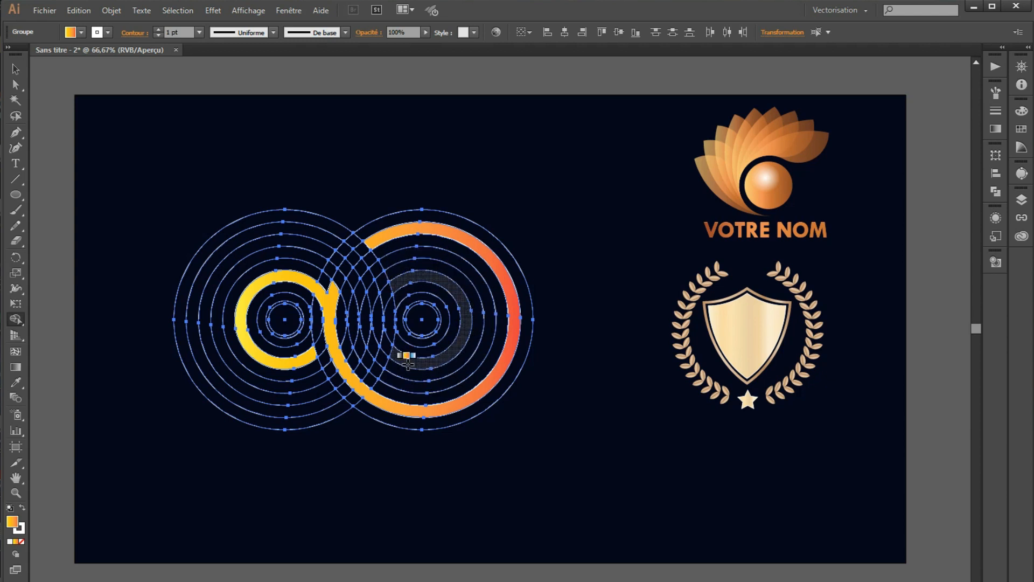
drag(401, 354, 374, 301)
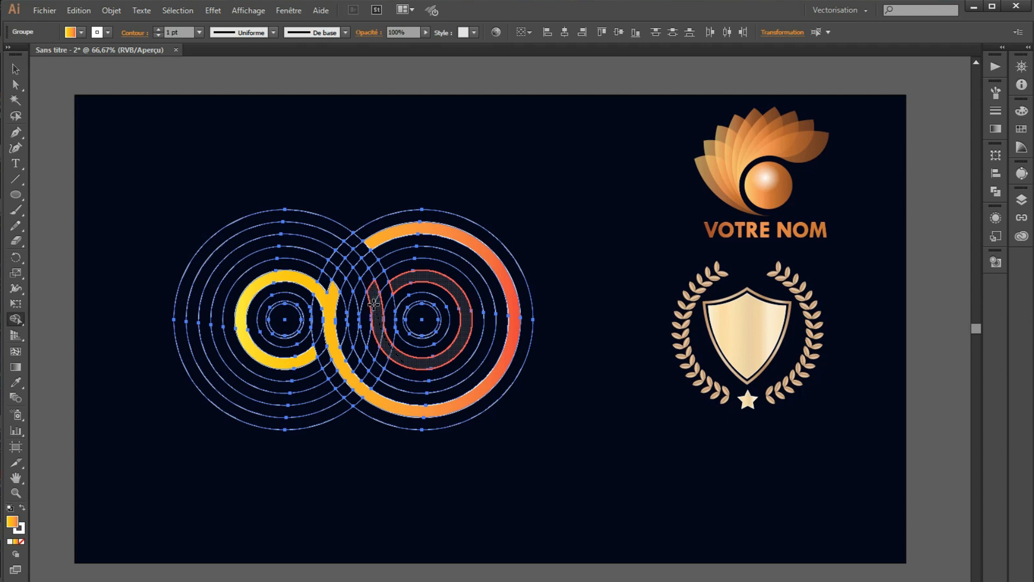
mouse_move(372, 298)
mouse_down()
mouse_move(375, 337)
mouse_move(366, 278)
mouse_move(335, 241)
mouse_up()
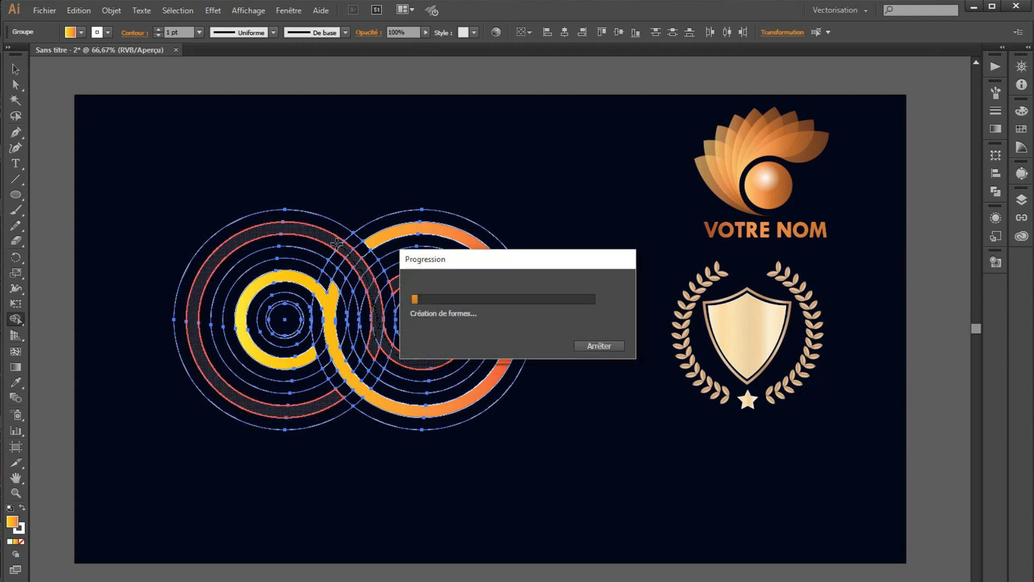
click(16, 69)
click(373, 132)
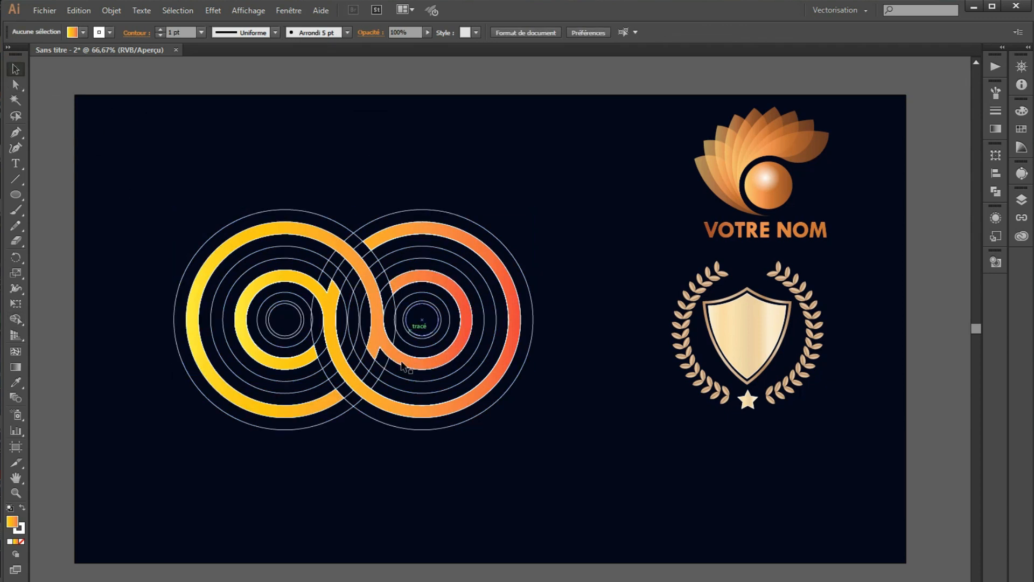
Ungroup both expanded sets of concentric rings so their individual paths can be selected separately
click(445, 285)
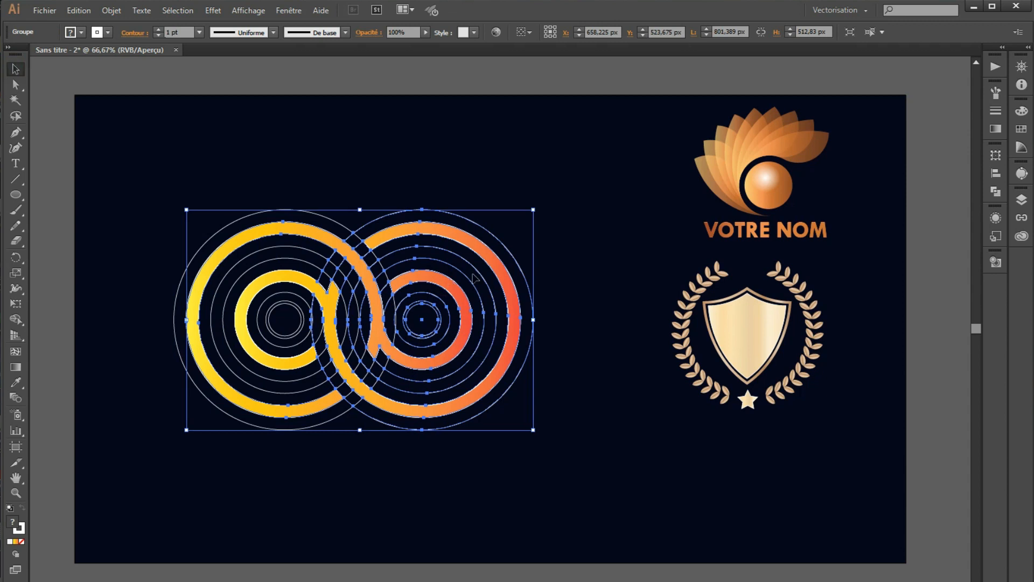
right_click(491, 309)
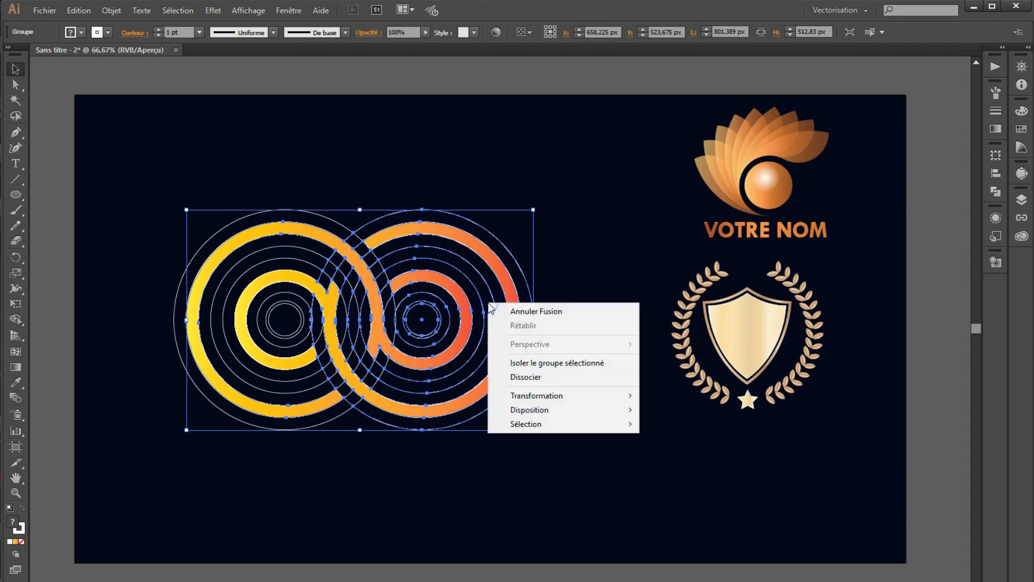
click(538, 378)
click(285, 311)
click(279, 294)
right_click(280, 300)
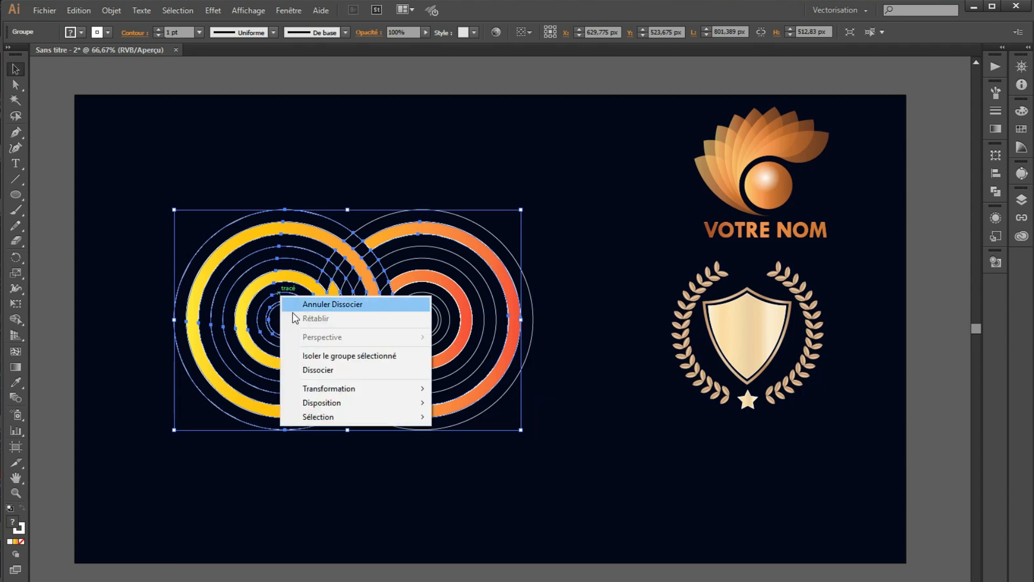
click(328, 370)
click(430, 498)
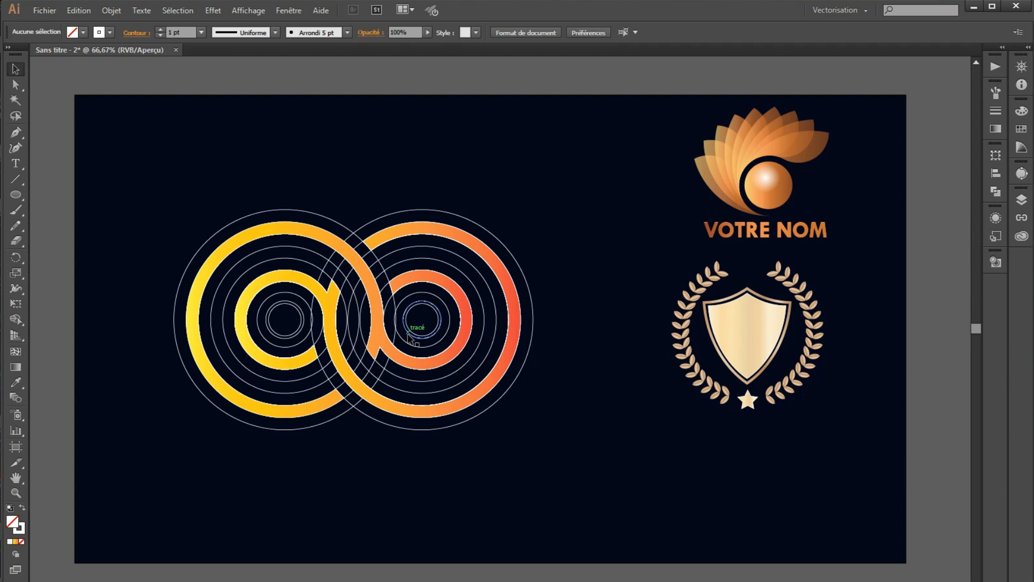
Select the two gradient-filled interlaced shapes together and group them
click(461, 308)
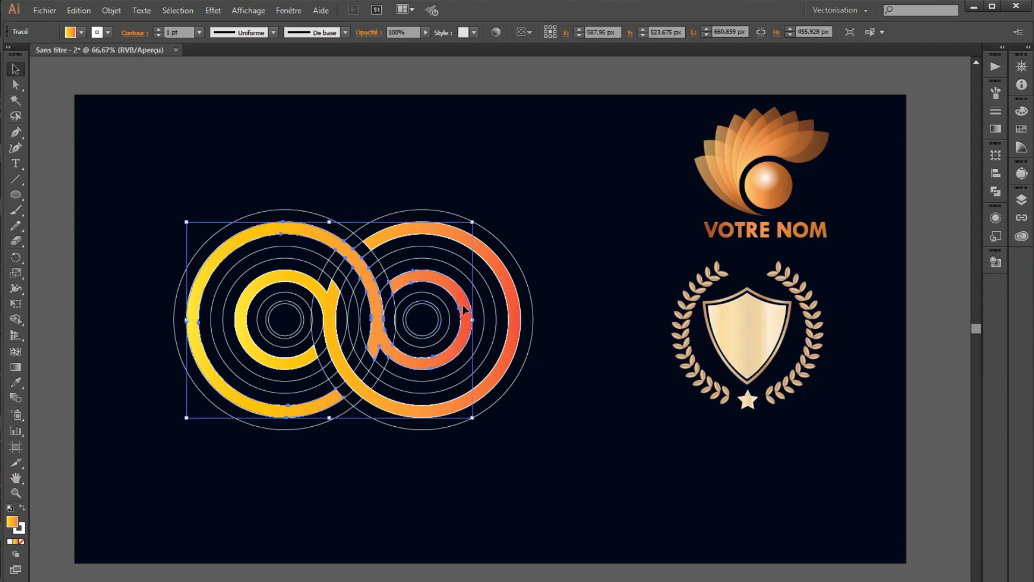
click(547, 447)
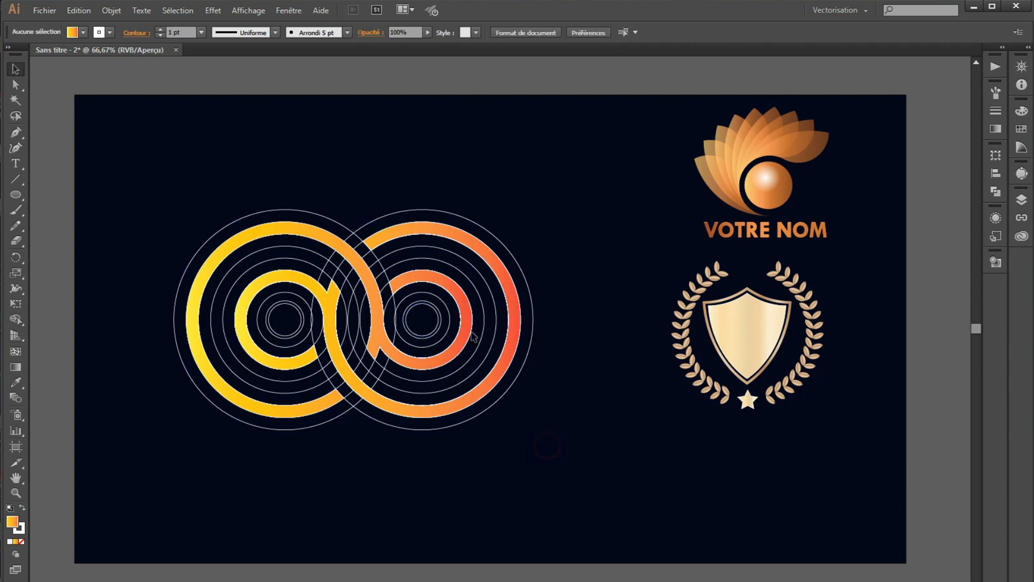
click(461, 307)
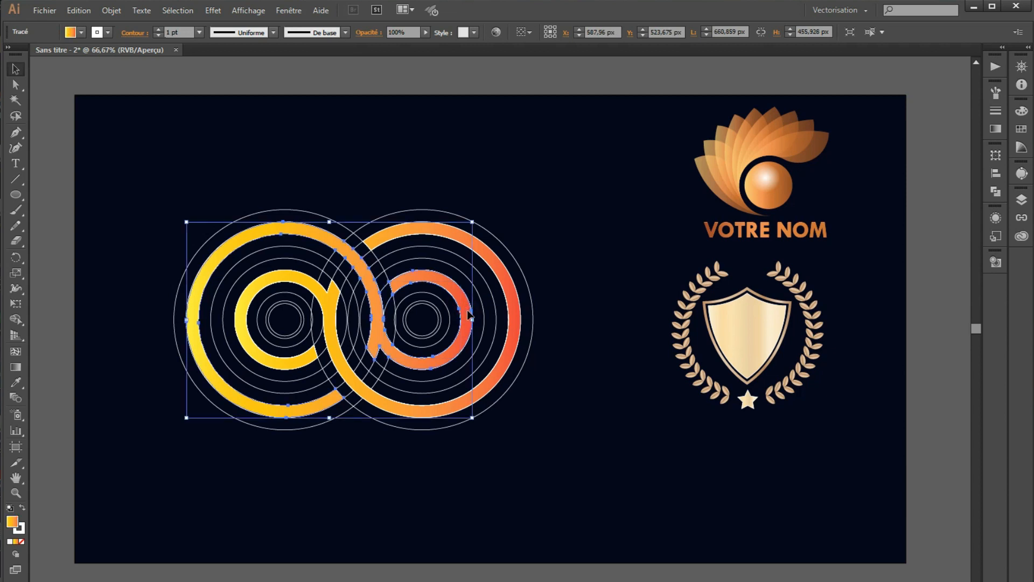
shift+click(515, 339)
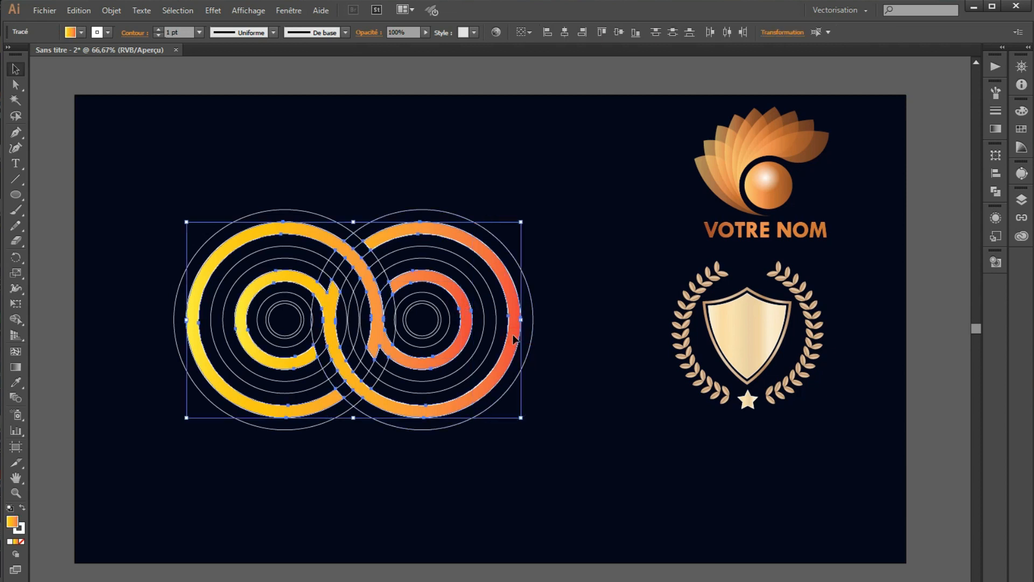
right_click(515, 339)
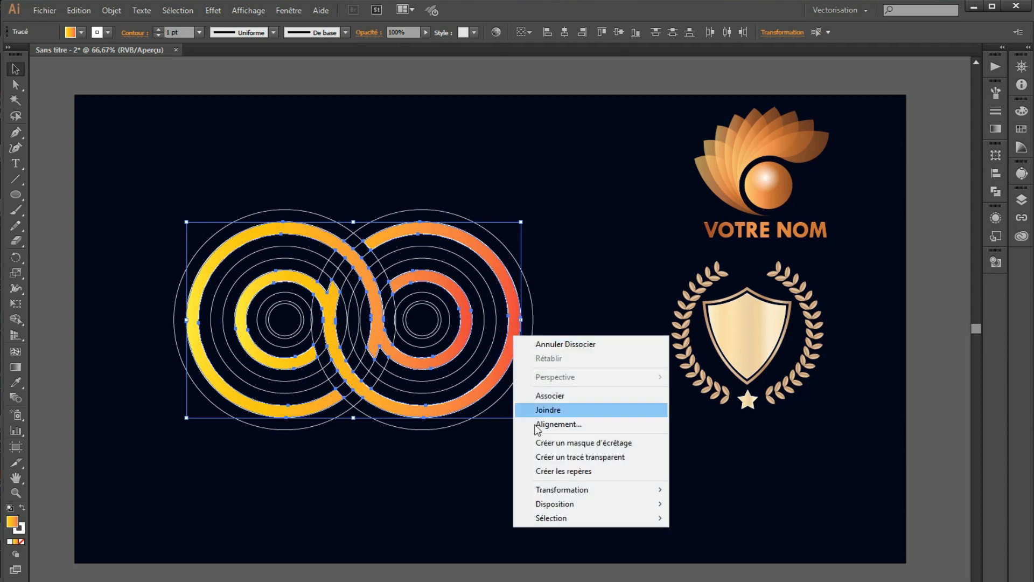
click(573, 397)
Separate the interlaced group from the leftover circle outlines, delete those outlines, and reposition the group at about X 699 px, Y 410 px
drag(513, 315, 639, 562)
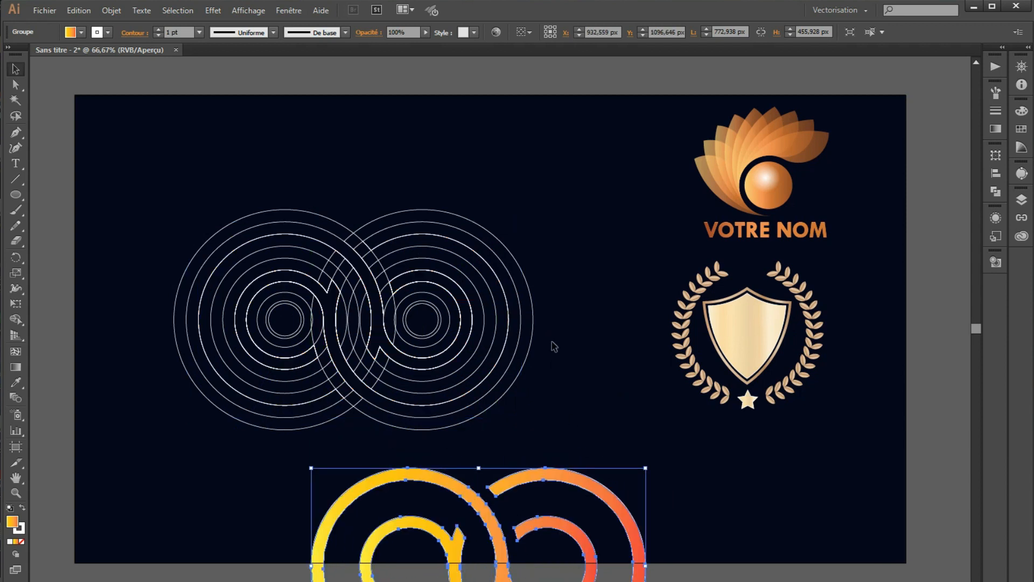
drag(550, 289, 124, 415)
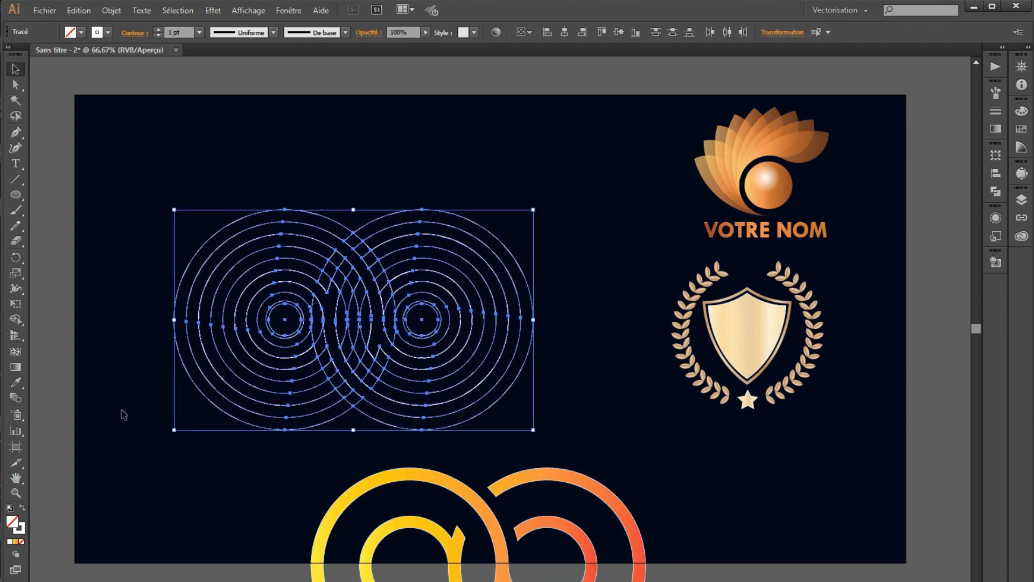
key(Delete)
drag(476, 510, 376, 216)
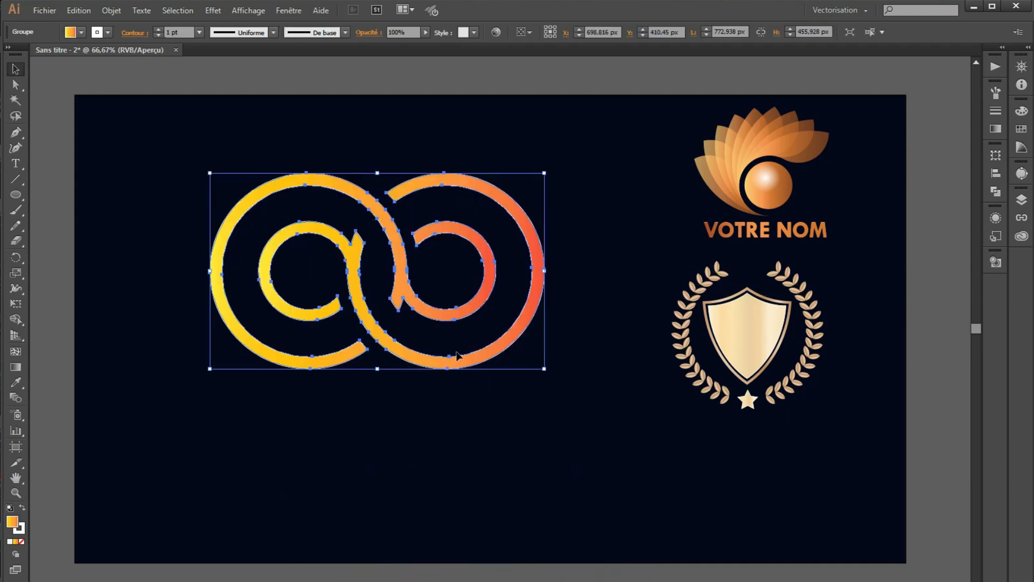
Fill the interlaced ring logo with the white-to-black linear gradient swatch
click(82, 31)
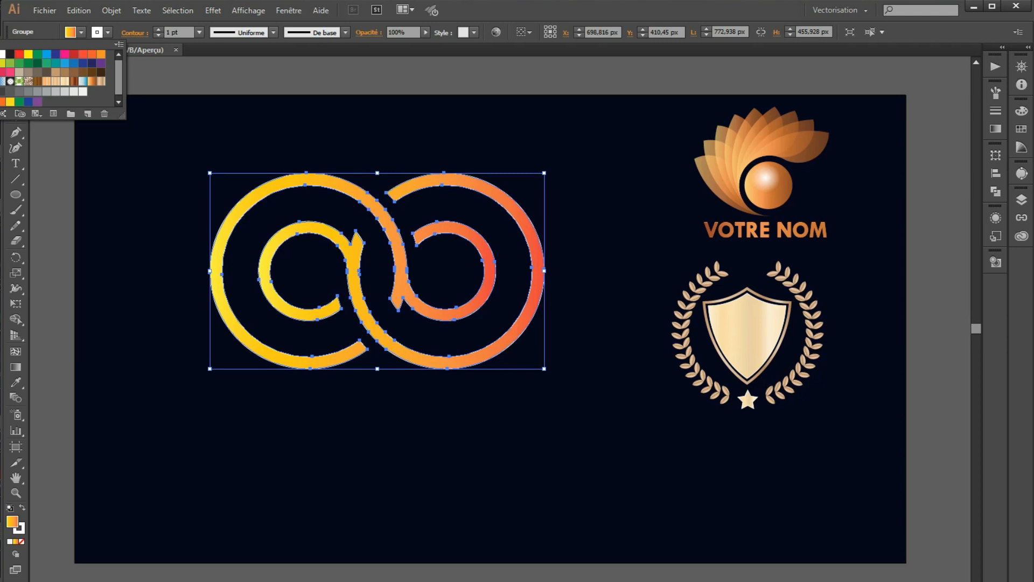
click(4, 81)
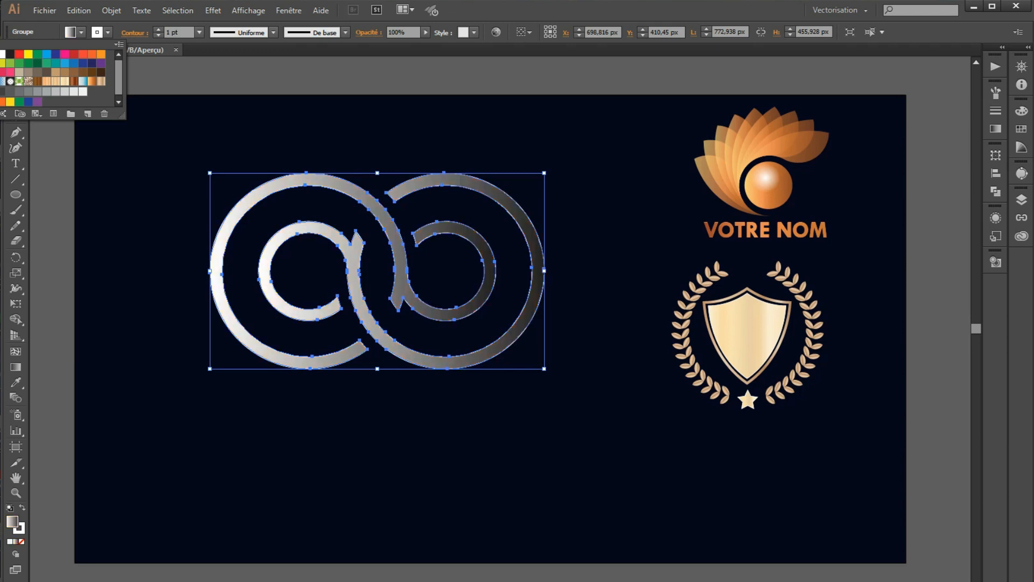
click(580, 258)
click(581, 246)
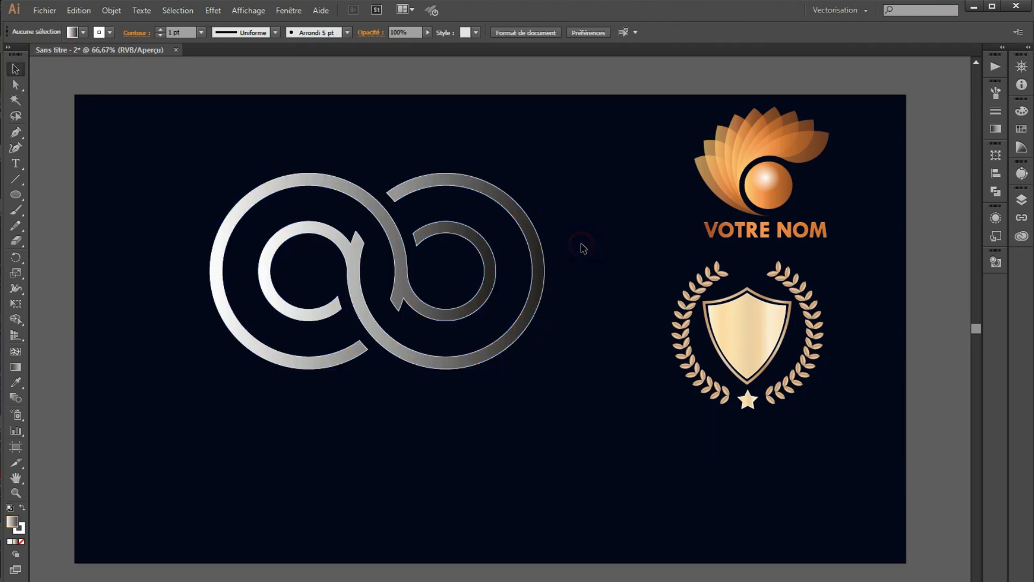
Remove the white stroke from the interlaced ring logo by setting its stroke to None
click(495, 266)
click(112, 32)
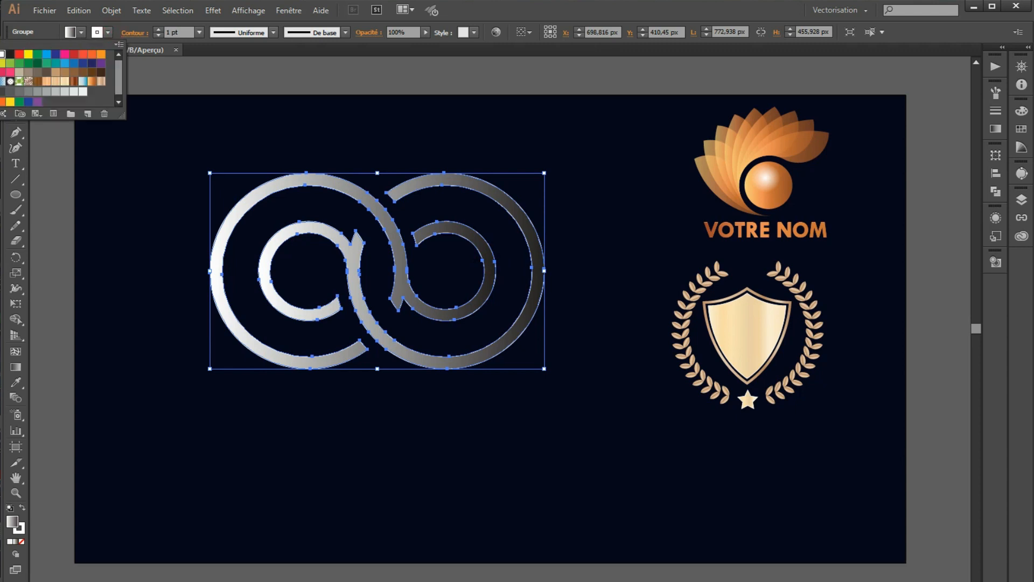
click(2, 56)
click(572, 238)
click(570, 232)
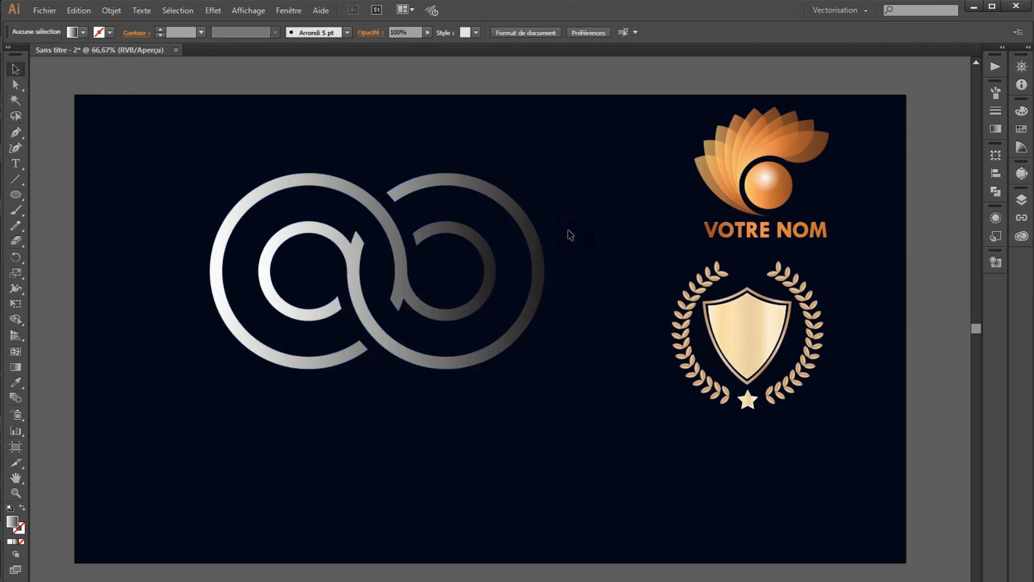
Fill the interlaced ring logo with the solid light grey swatch C=0 M=0 J=0 N=20
click(493, 270)
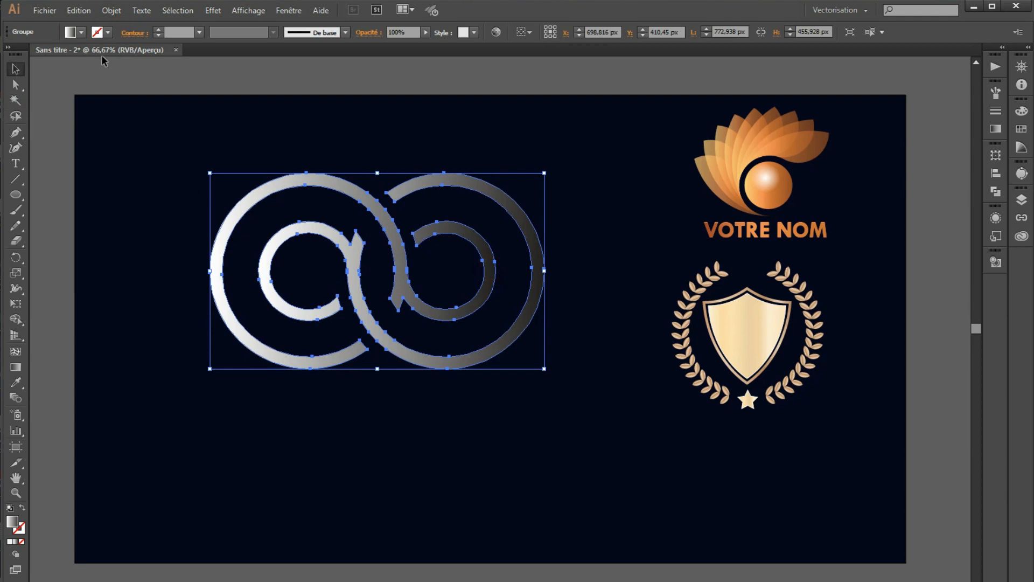
click(83, 32)
click(80, 96)
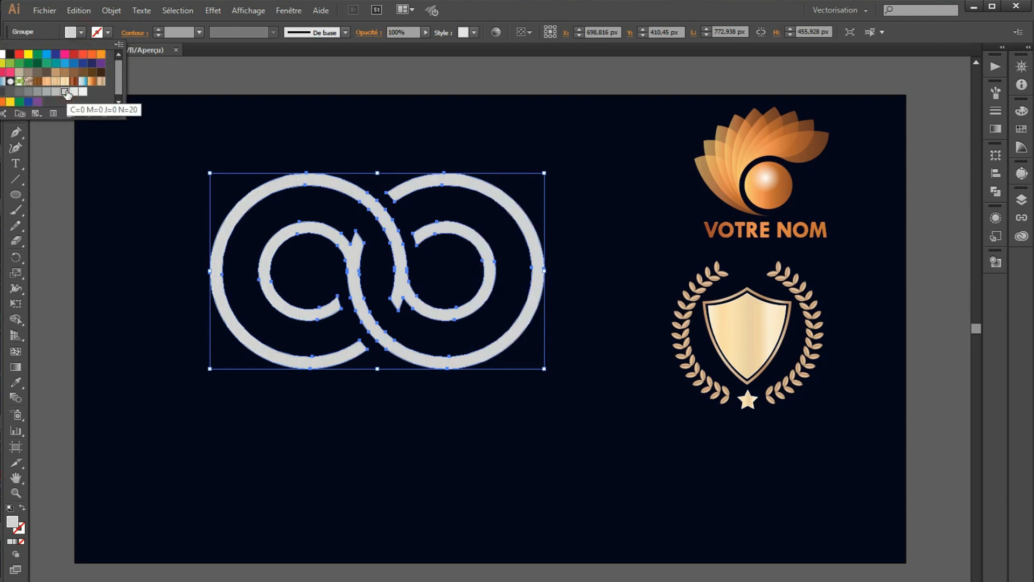
click(468, 436)
click(468, 436)
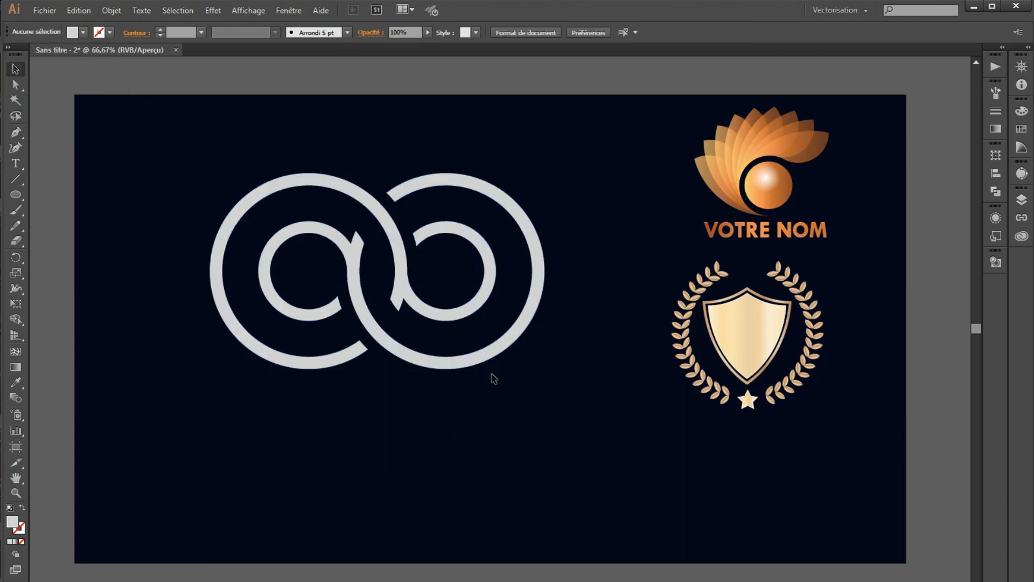
Add the text "VOTRE NOM" in Tw Cen MT Bold, enlarge it to about 140 pt, and place it directly beneath the ring logo
click(540, 257)
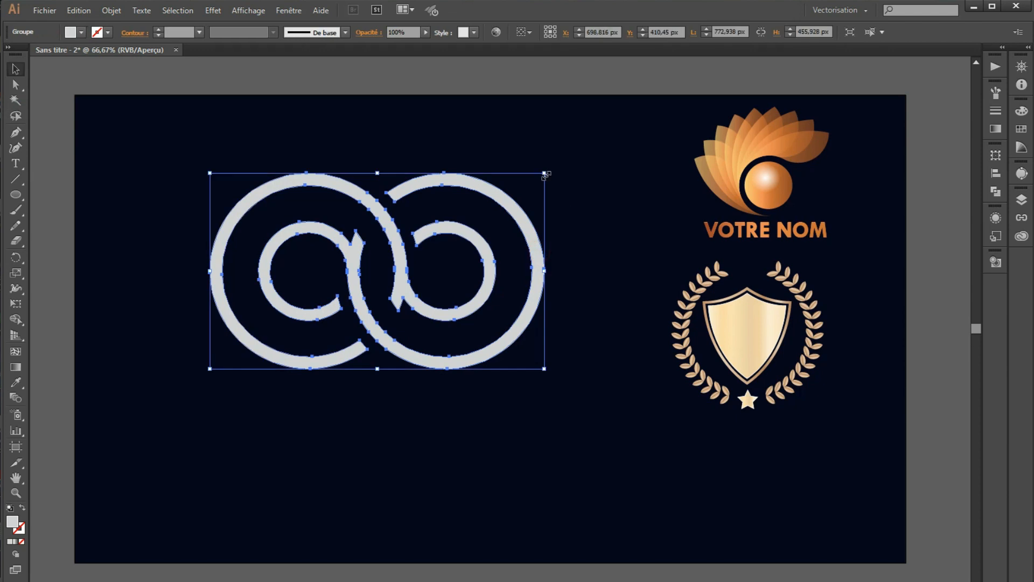
click(16, 163)
click(200, 416)
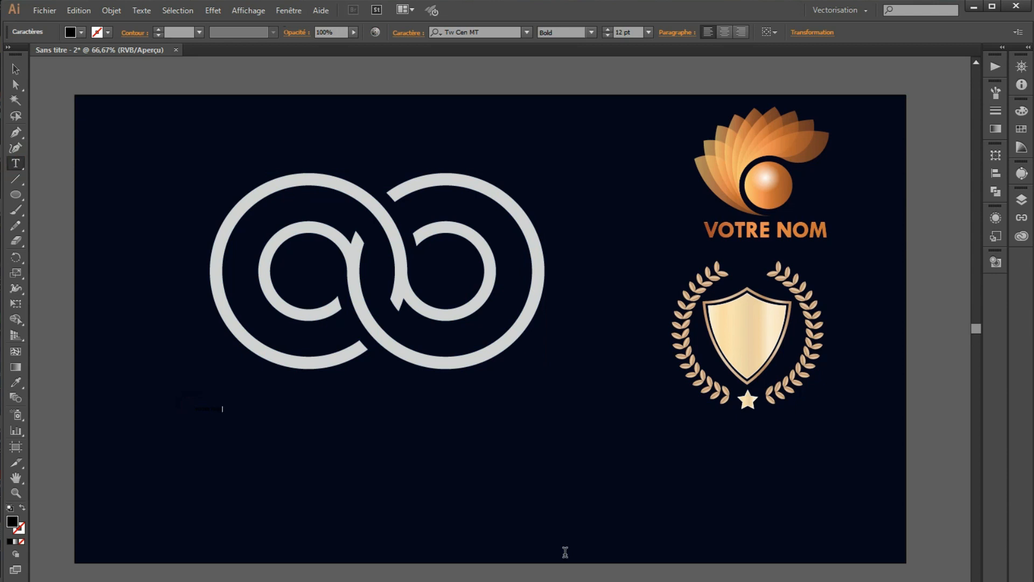
key(Escape)
drag(222, 416, 518, 545)
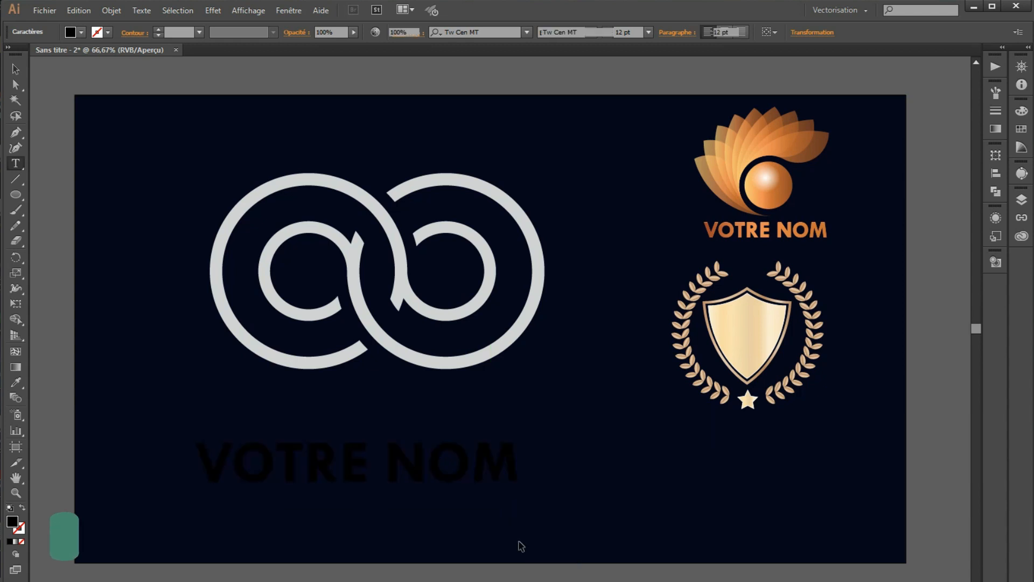
click(518, 545)
key(v)
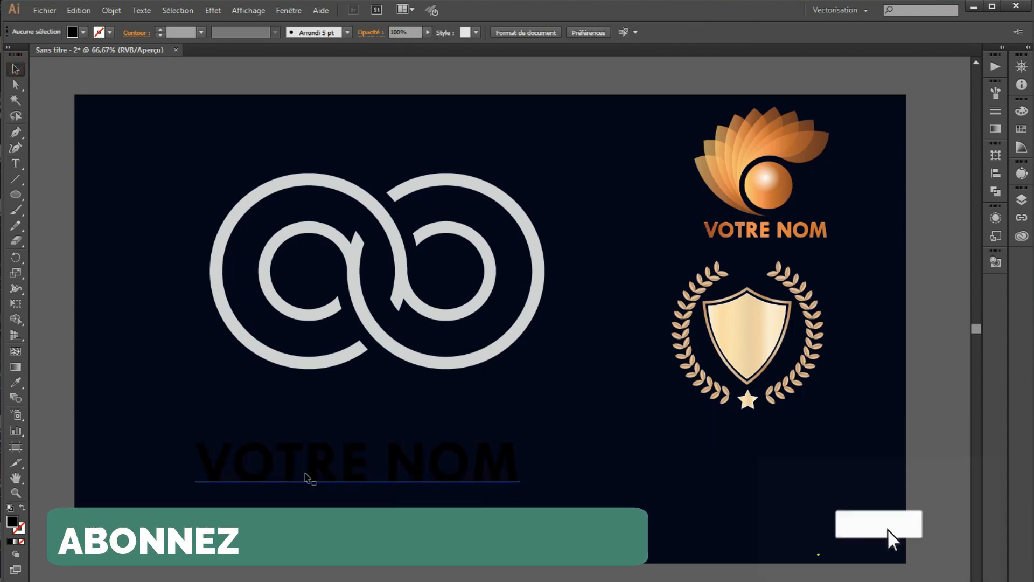
drag(331, 466, 348, 404)
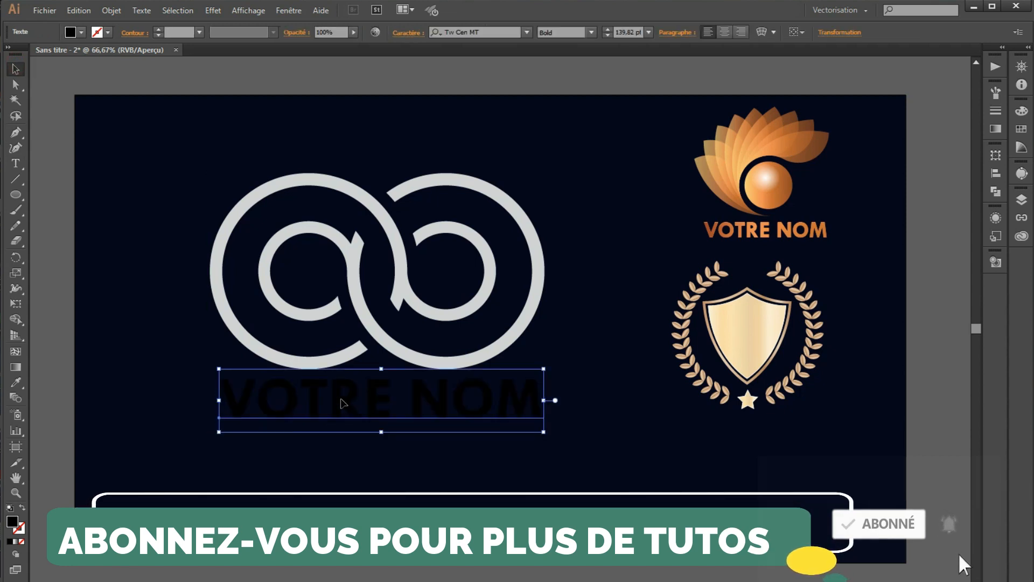
Fill the VOTRE NOM text with the same light grey swatch as the ring logo
click(82, 32)
click(65, 91)
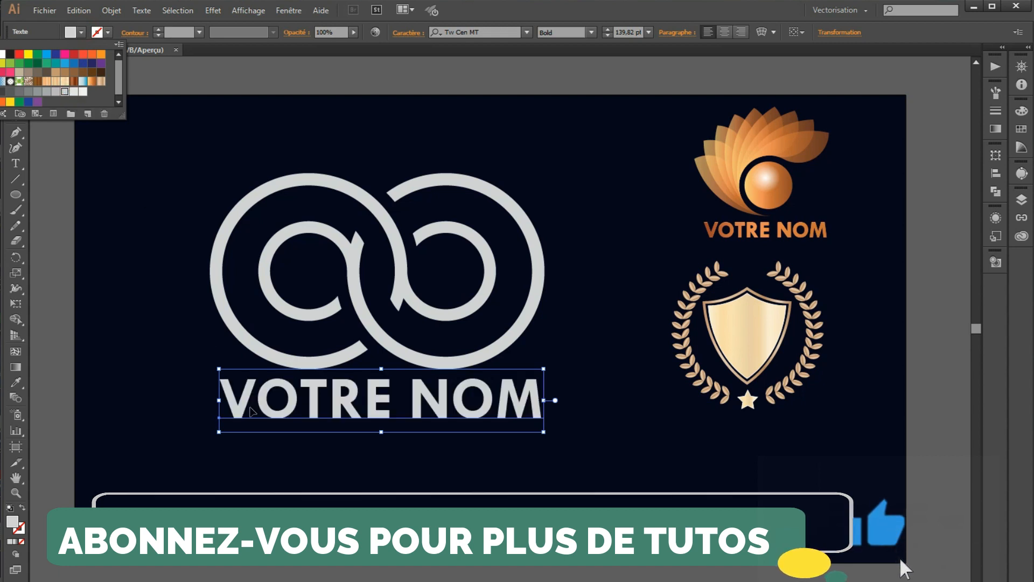
click(272, 493)
click(271, 493)
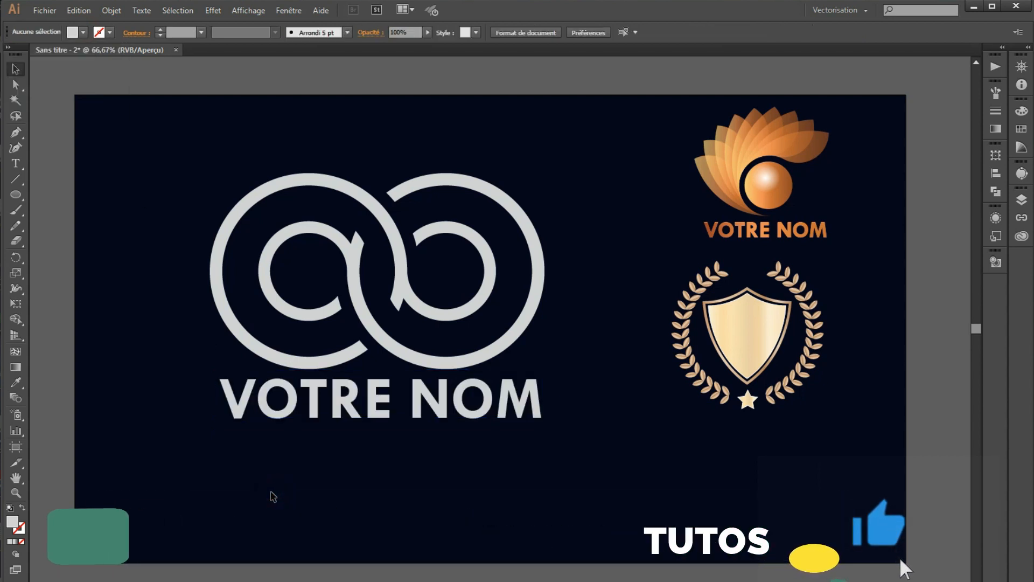